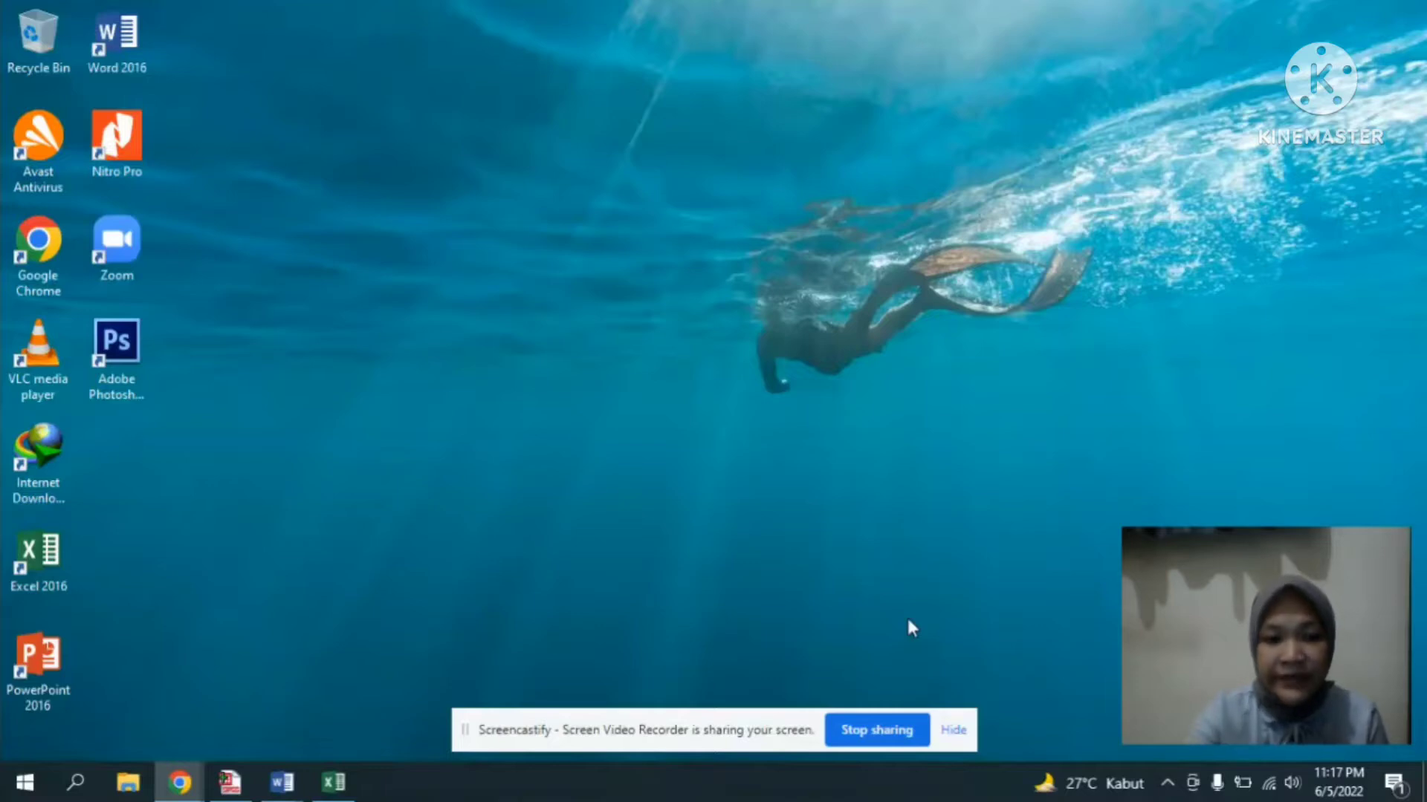
- Switch to the Latihan SPSS Lengkap workbook in Excel and display the Opini Auditor (Y) sheet from its first row
{"action": "left_click", "coordinate": [333, 782]}
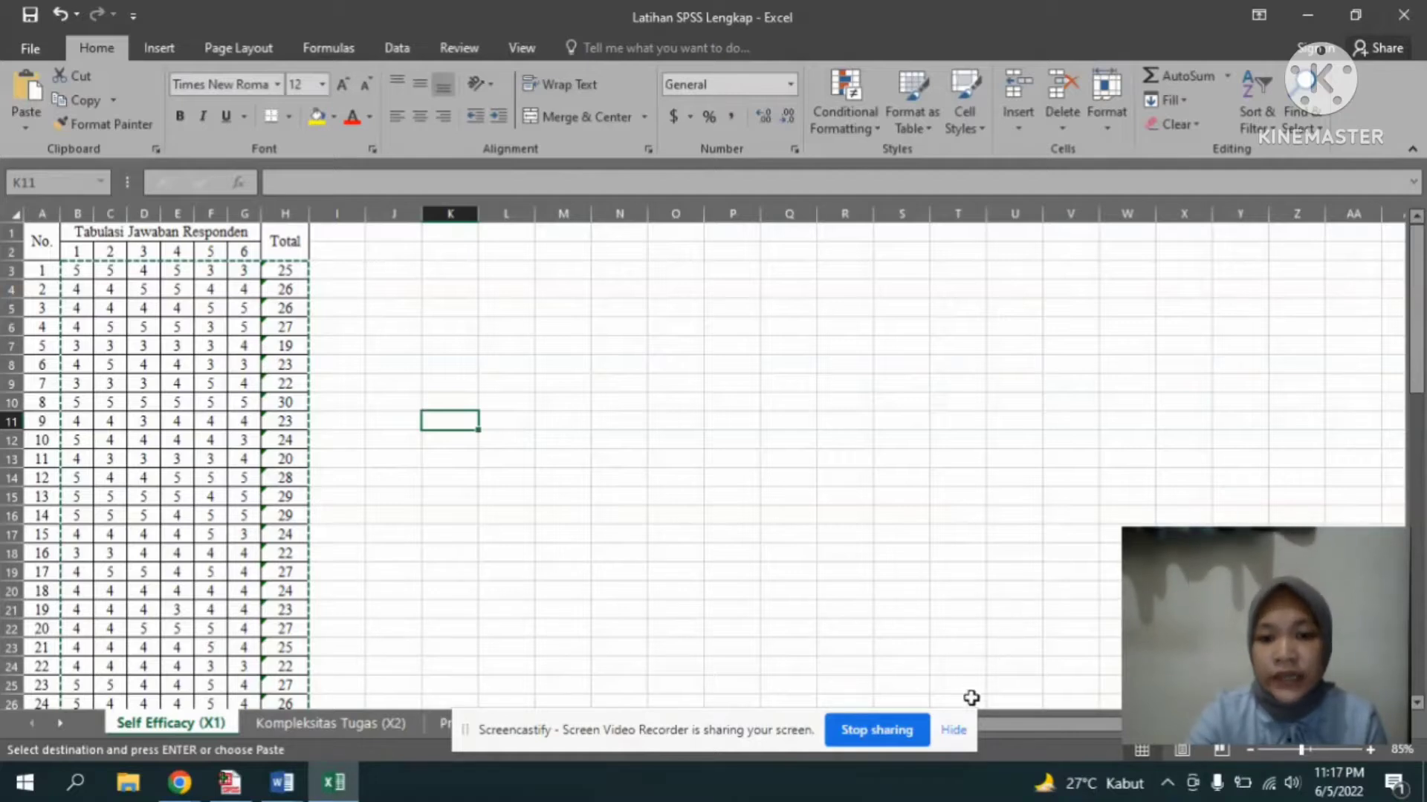
{"action": "left_click", "coordinate": [957, 731]}
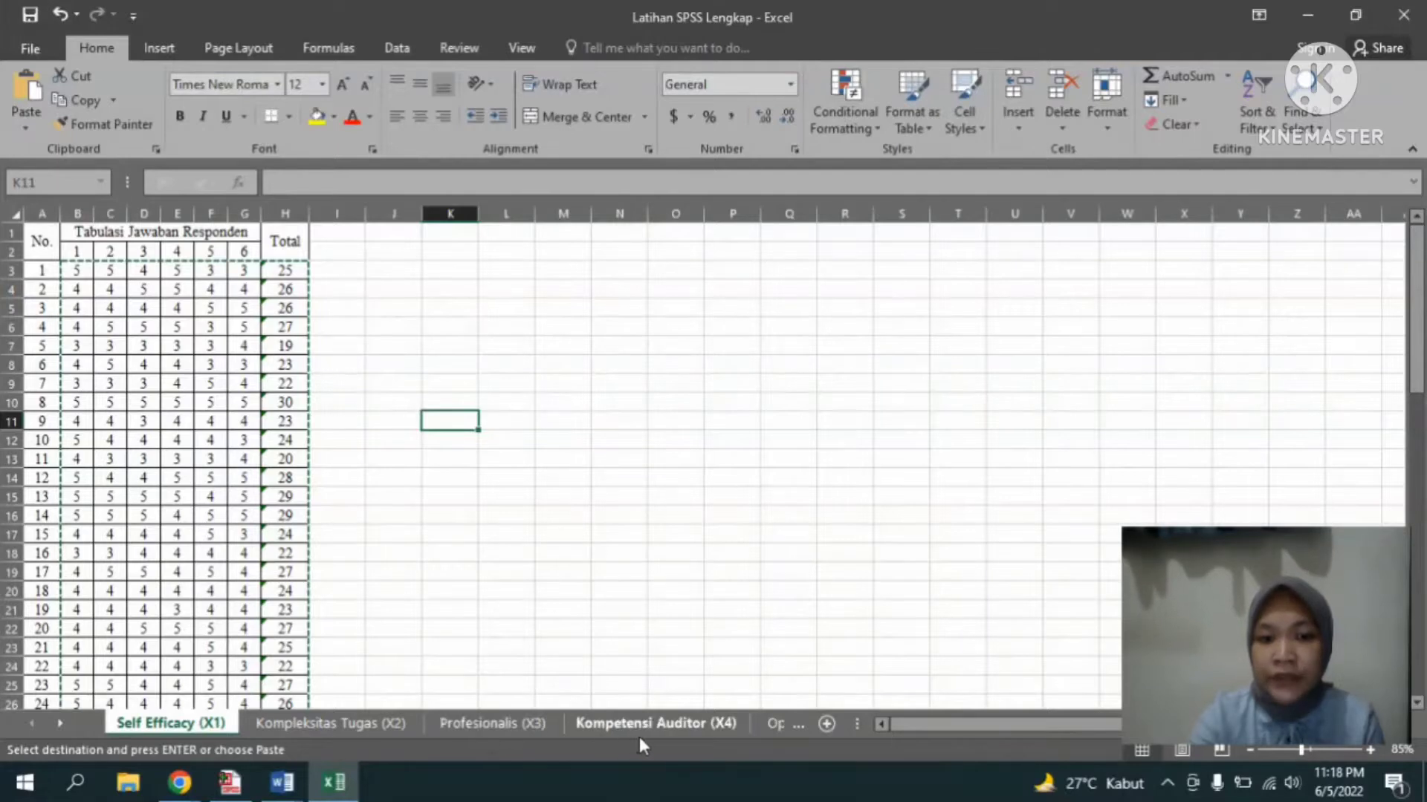
{"action": "left_click", "coordinate": [774, 731]}
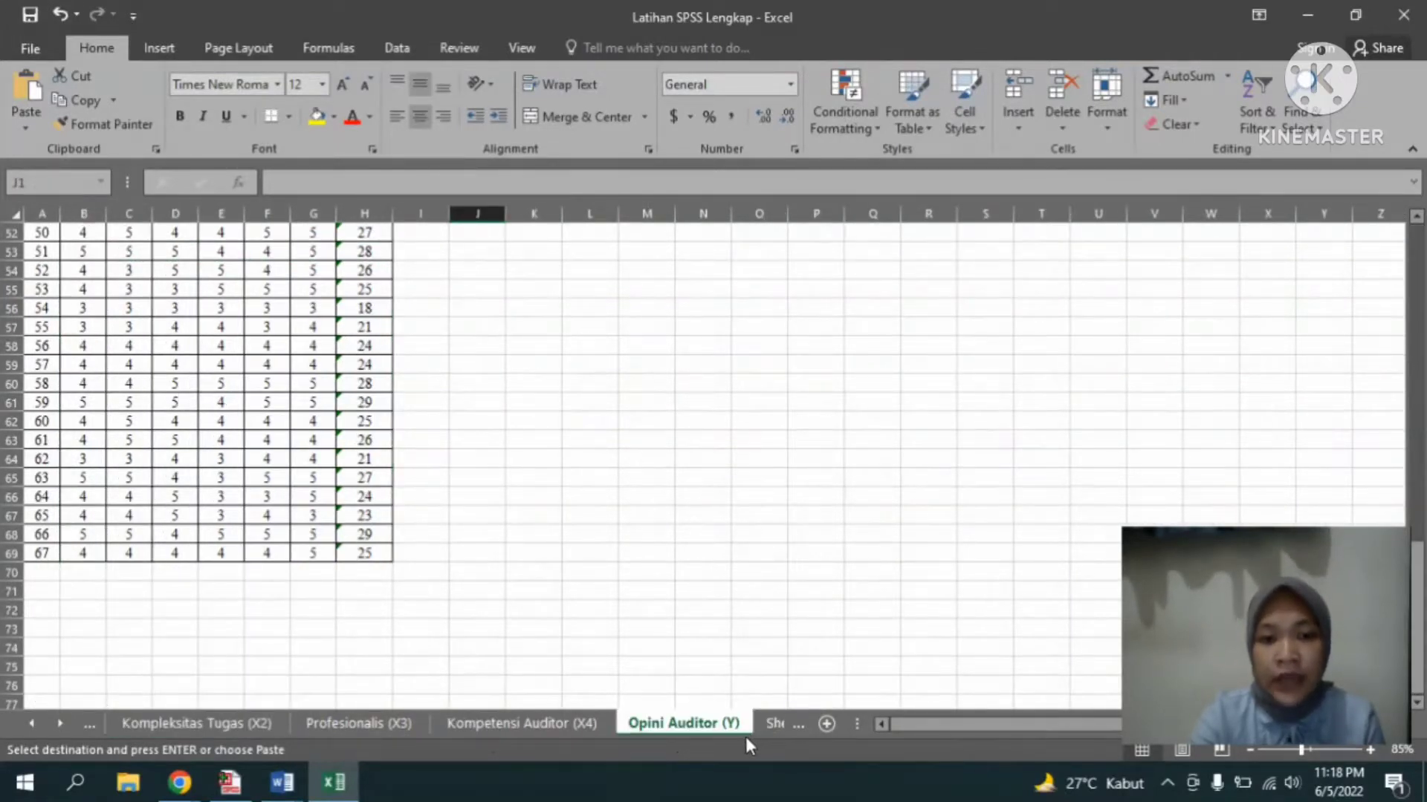
{"action": "left_click", "coordinate": [32, 725]}
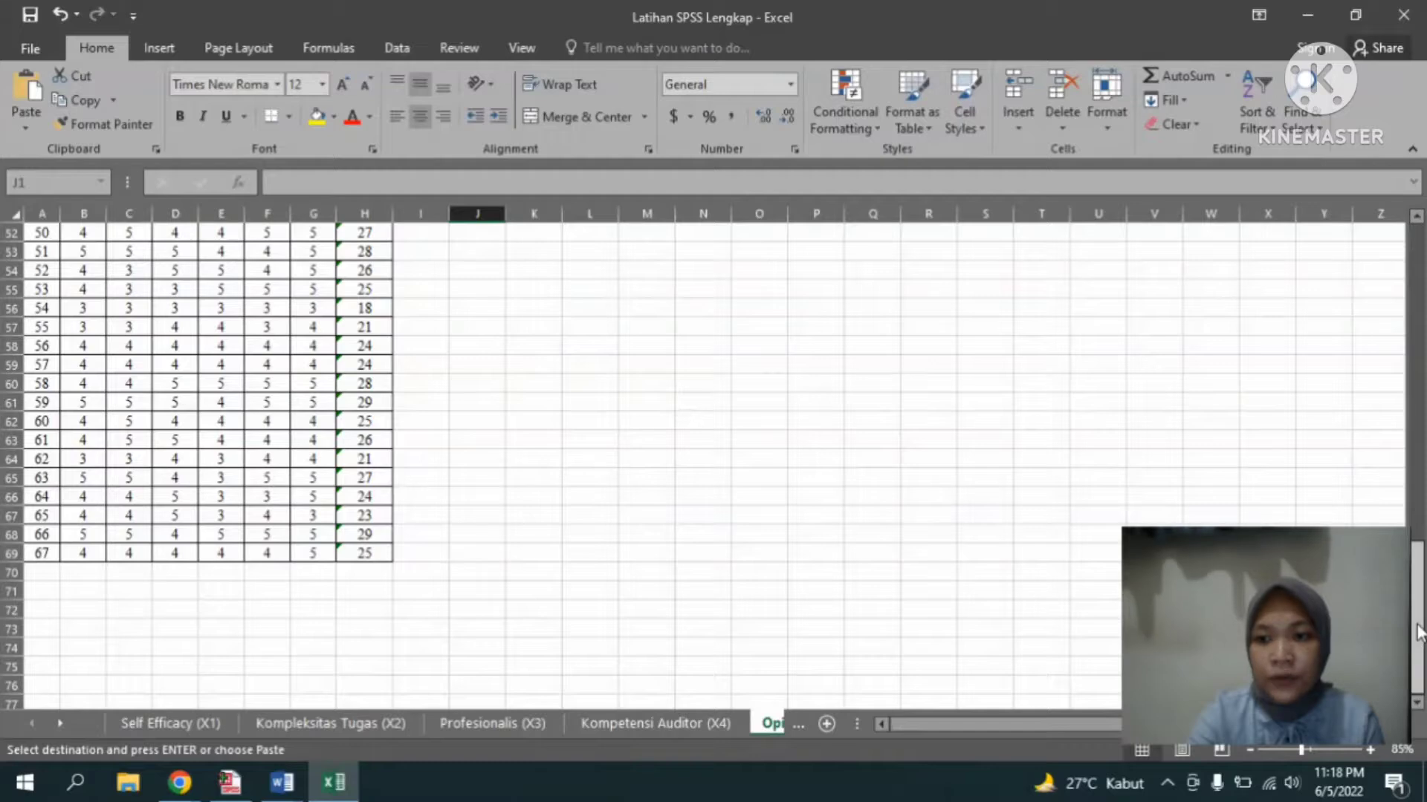
{"action": "left_click_drag", "start_coordinate": [1418, 631], "coordinate": [704, 535]}
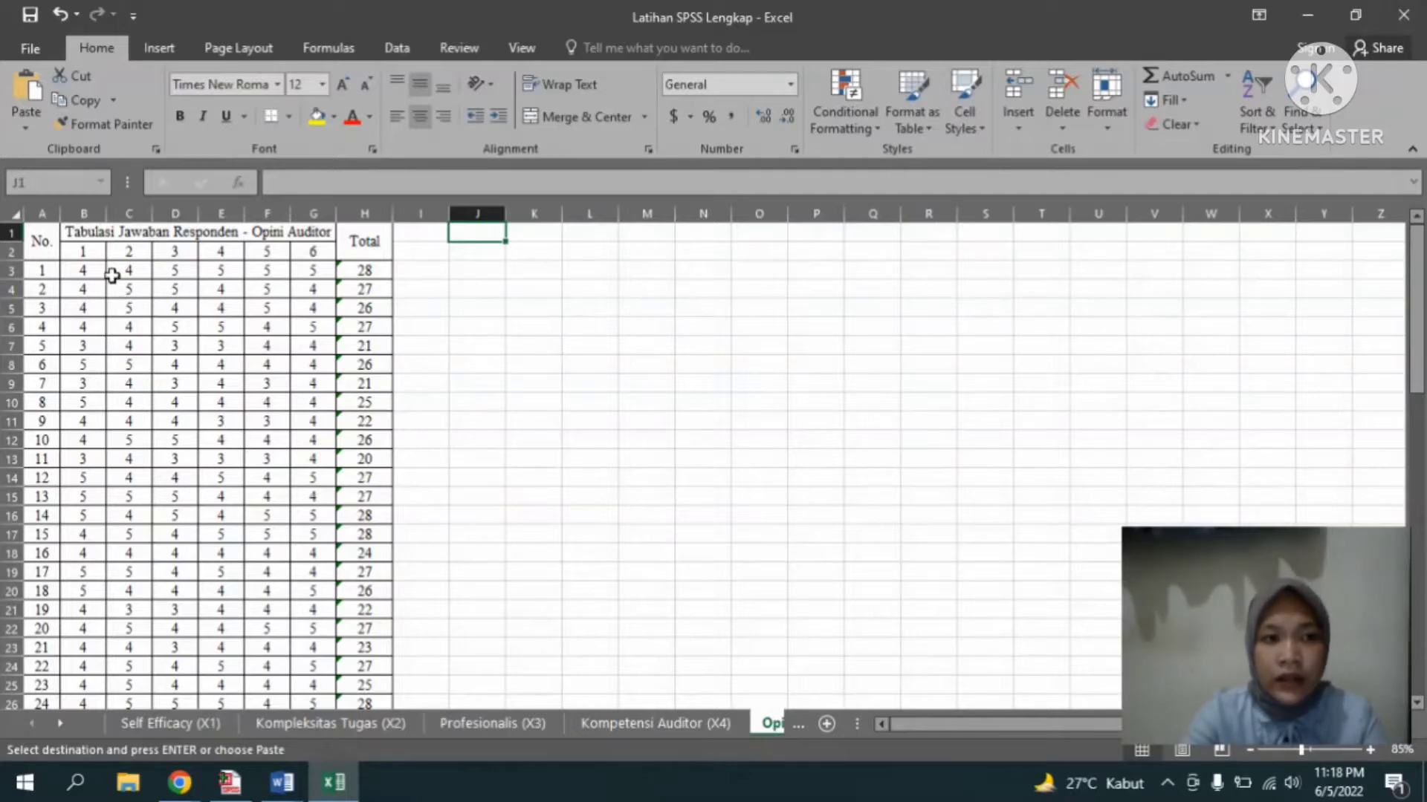
- Copy the Opini Auditor answers and totals for all 67 respondents, cells B3:H69
{"action": "left_click_drag", "start_coordinate": [86, 273], "coordinate": [300, 587]}
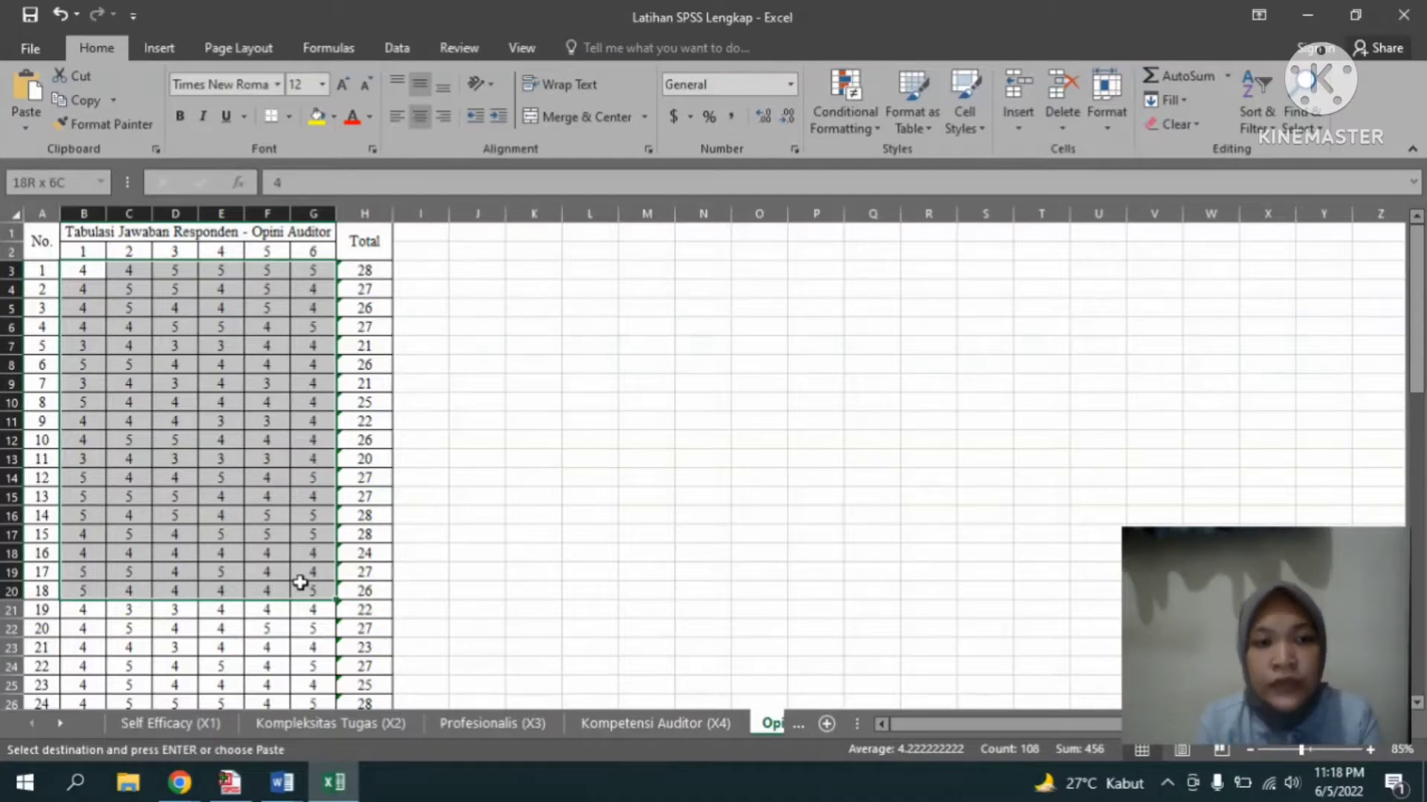
{"action": "left_click_drag", "start_coordinate": [300, 583], "coordinate": [360, 679]}
{"action": "key", "text": "ctrl+v"}
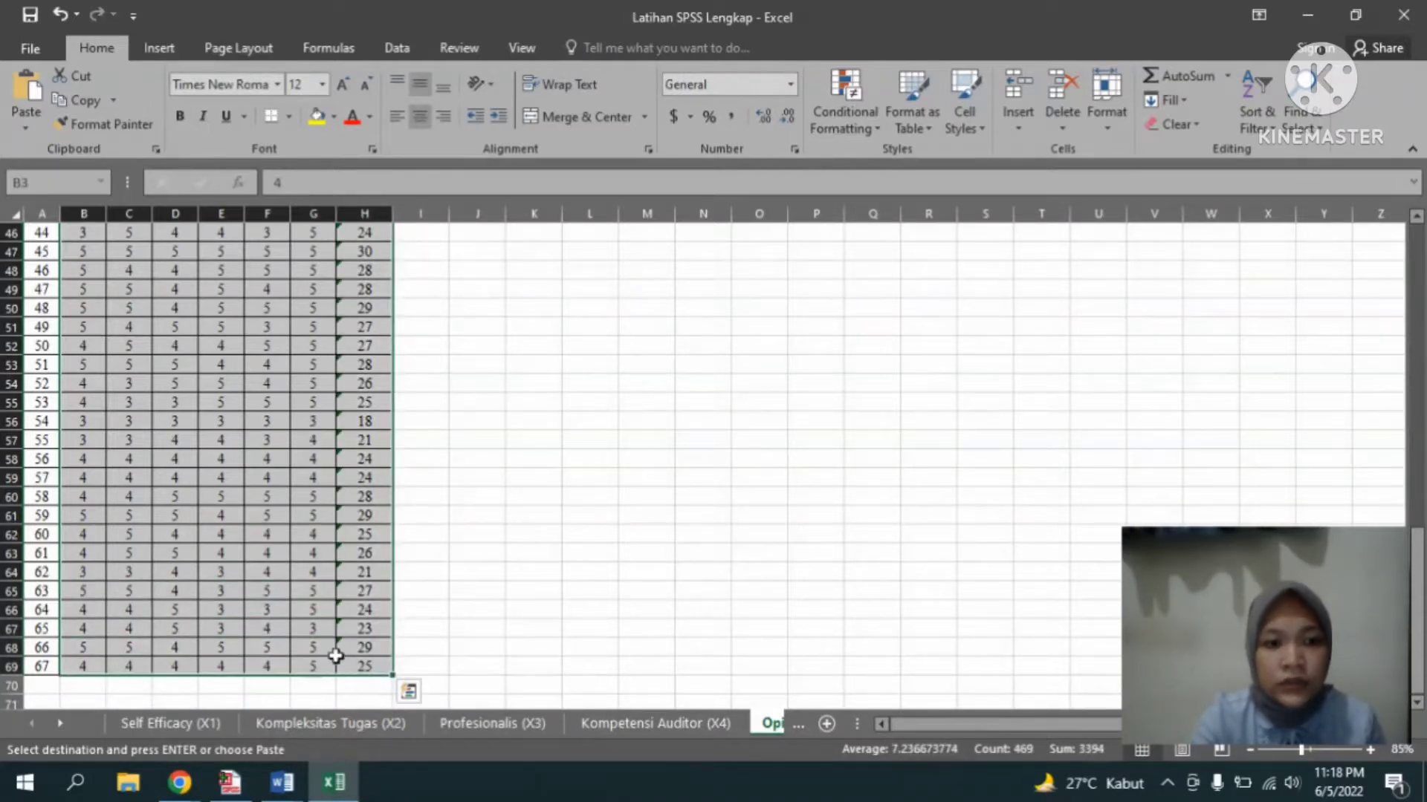
{"action": "right_click", "coordinate": [265, 630]}
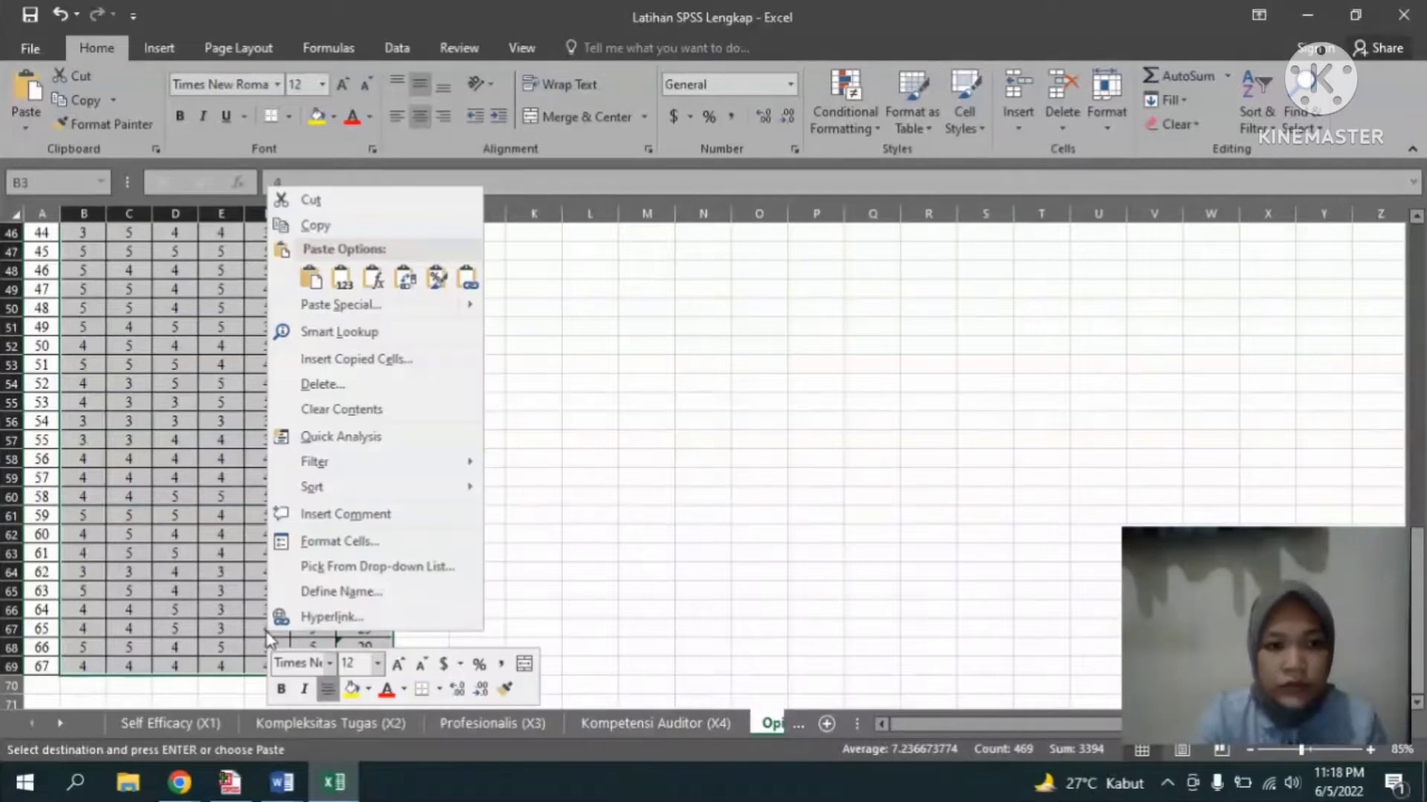
{"action": "left_click", "coordinate": [381, 232]}
{"action": "scroll", "coordinate": [381, 232], "scroll_direction": "up", "scroll_amount": 15}
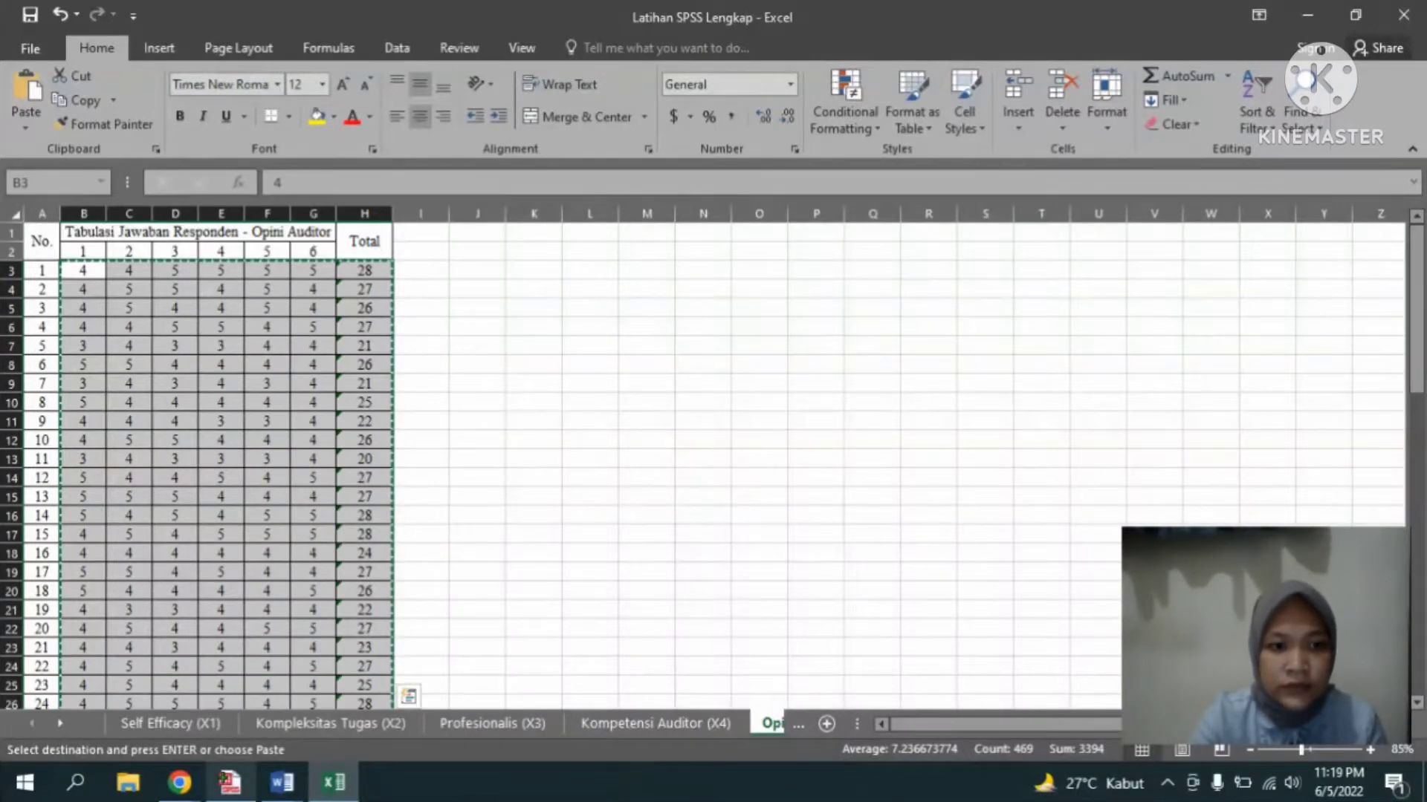
- Switch to the SPSS Data Editor and paste the copied responses into Data View, starting at the first cell
{"action": "left_click", "coordinate": [232, 788]}
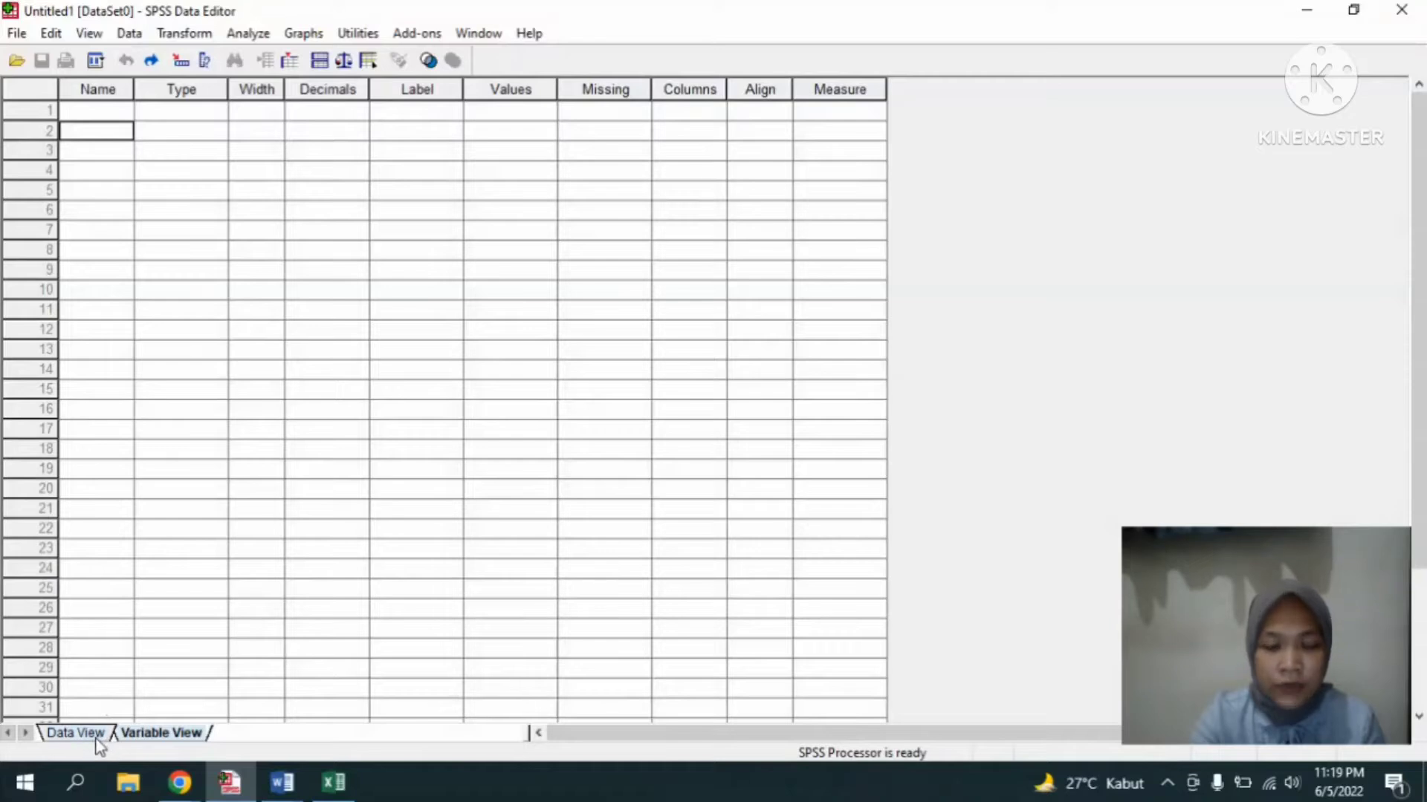
{"action": "left_click", "coordinate": [97, 737]}
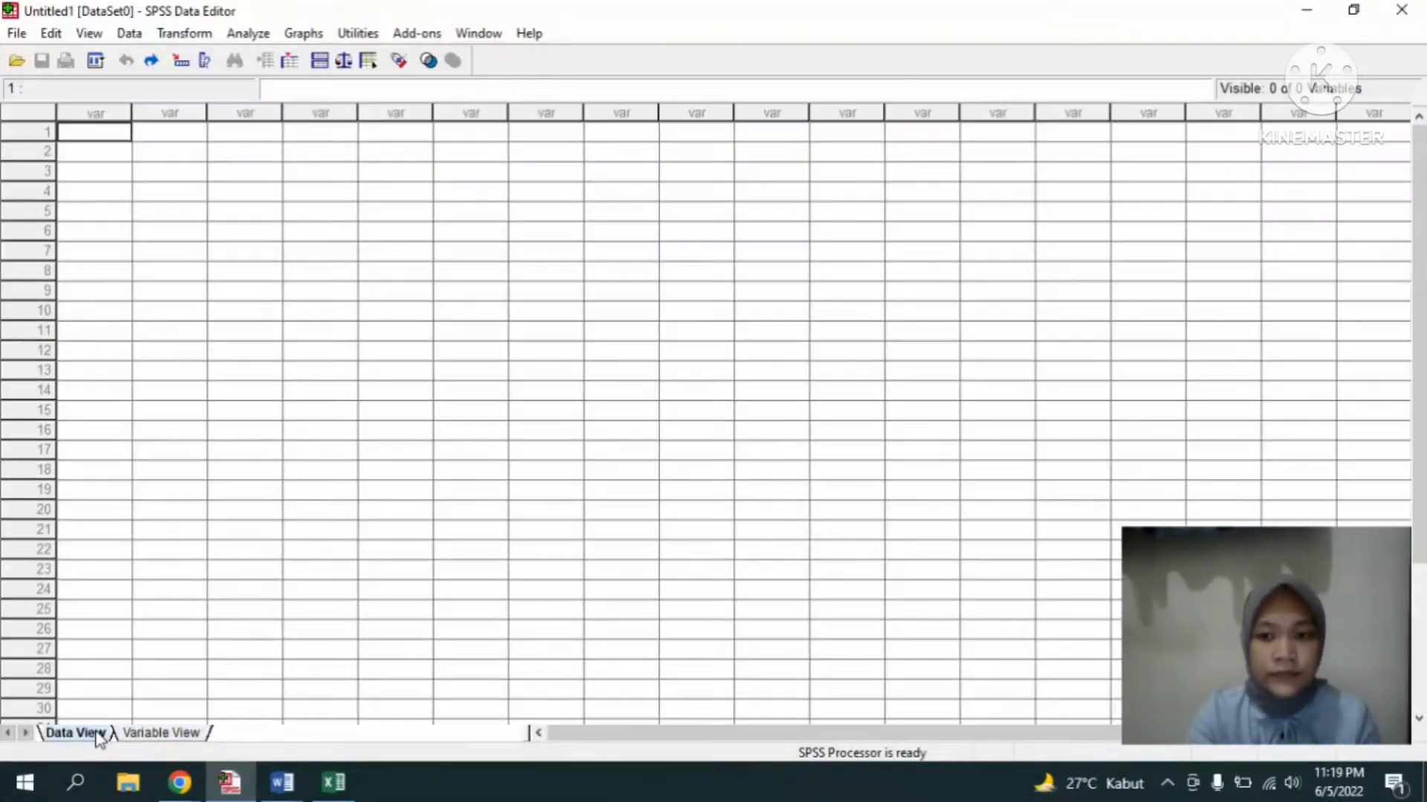
{"action": "right_click", "coordinate": [116, 134]}
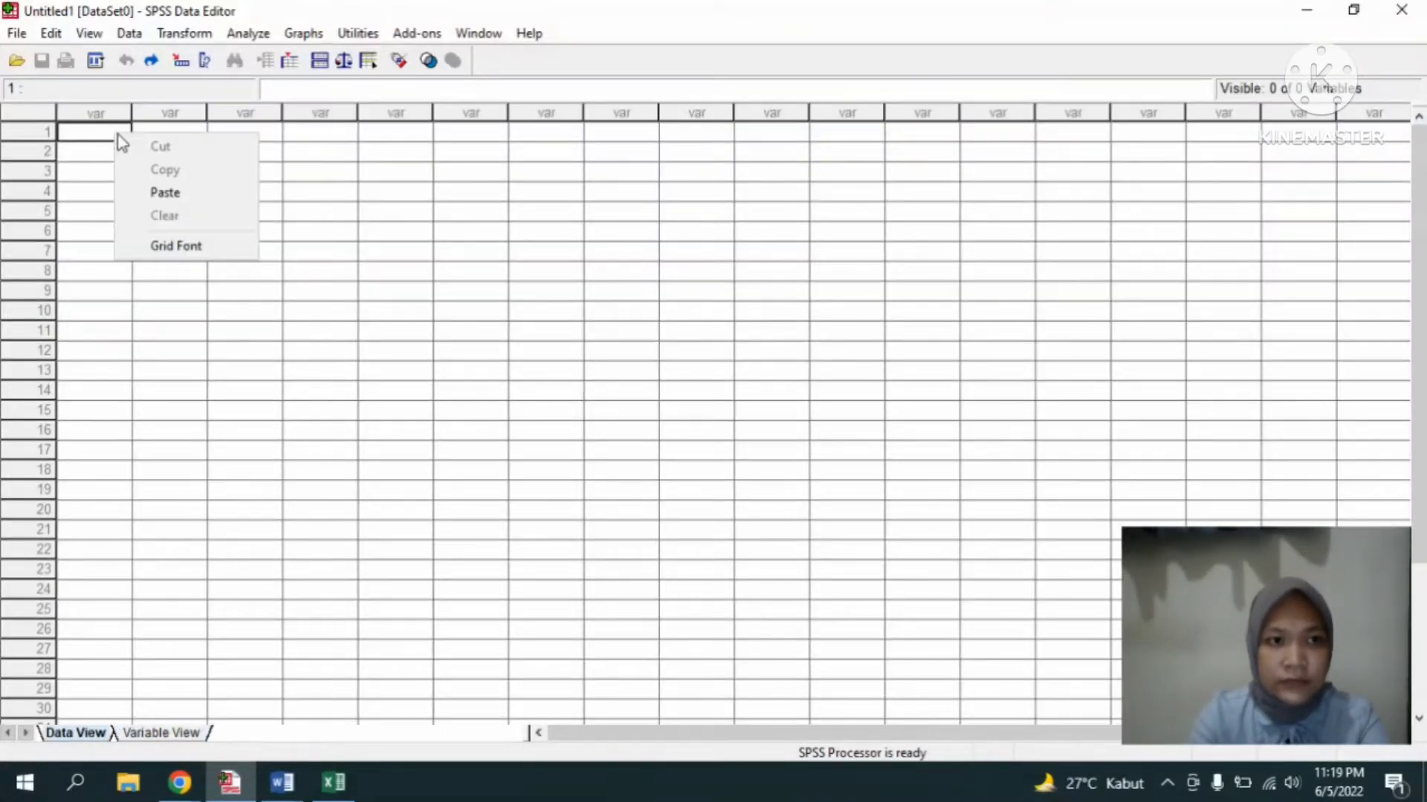
{"action": "left_click", "coordinate": [164, 191]}
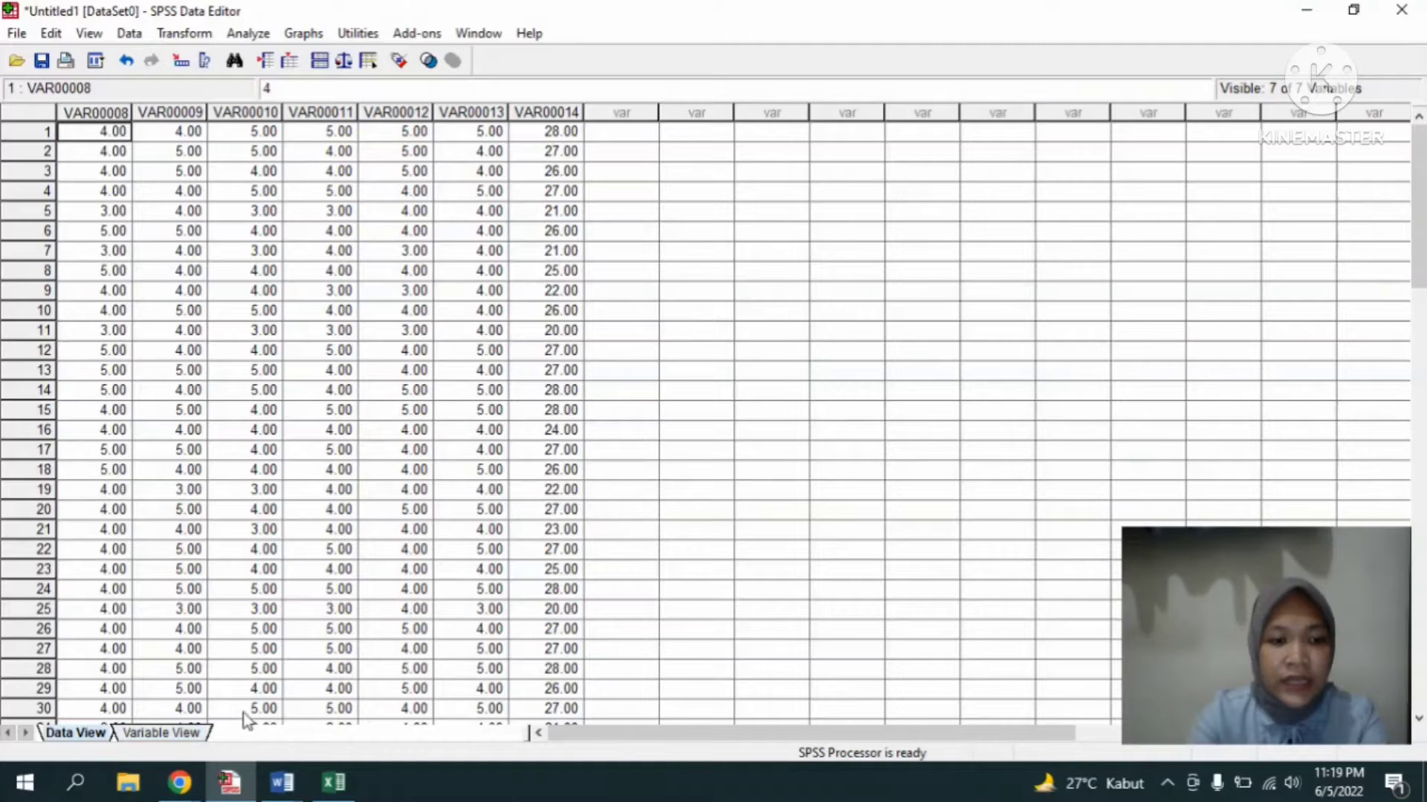
- In Variable View, rename the first variable to Self_Efficacy1
{"action": "left_click", "coordinate": [179, 737]}
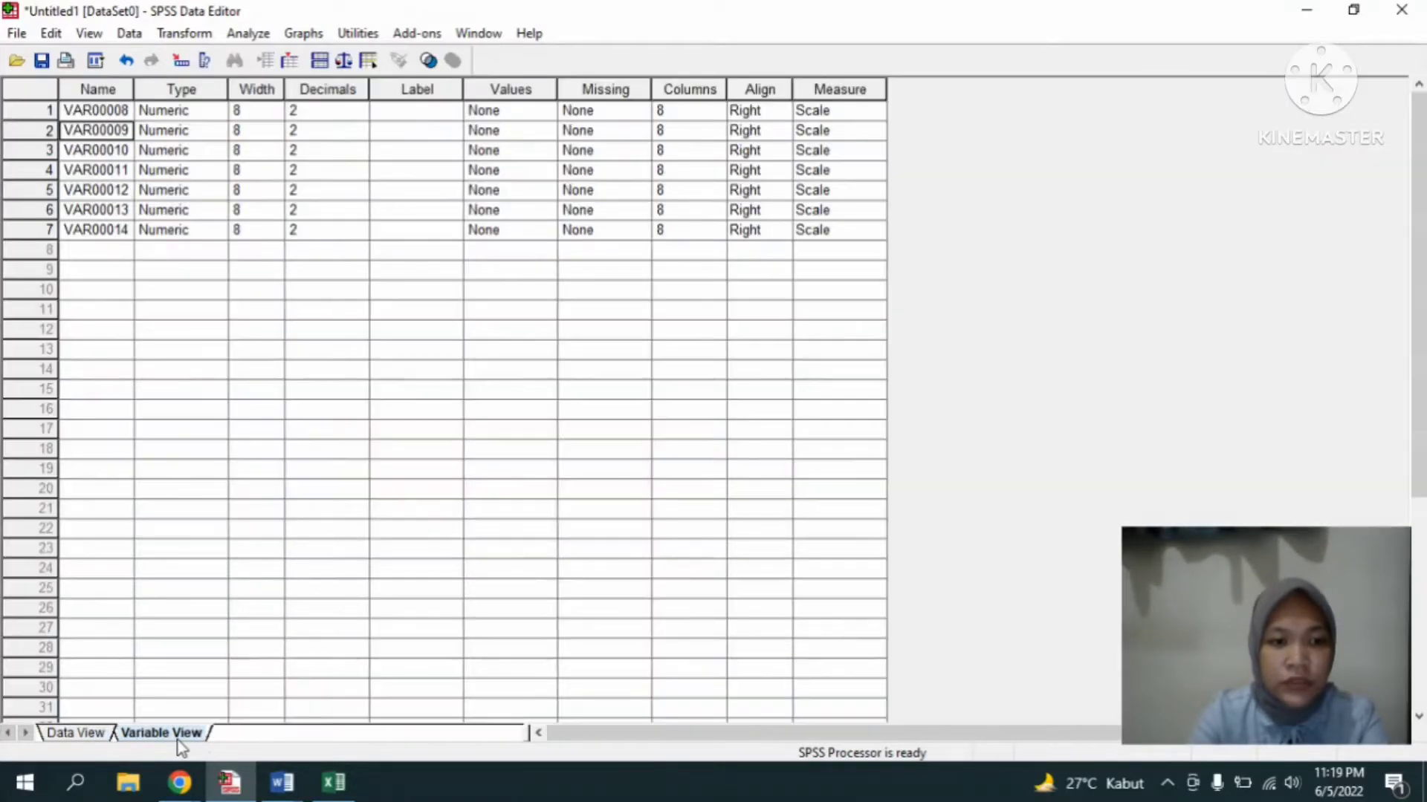
{"action": "left_click", "coordinate": [119, 113]}
{"action": "left_click", "coordinate": [117, 111]}
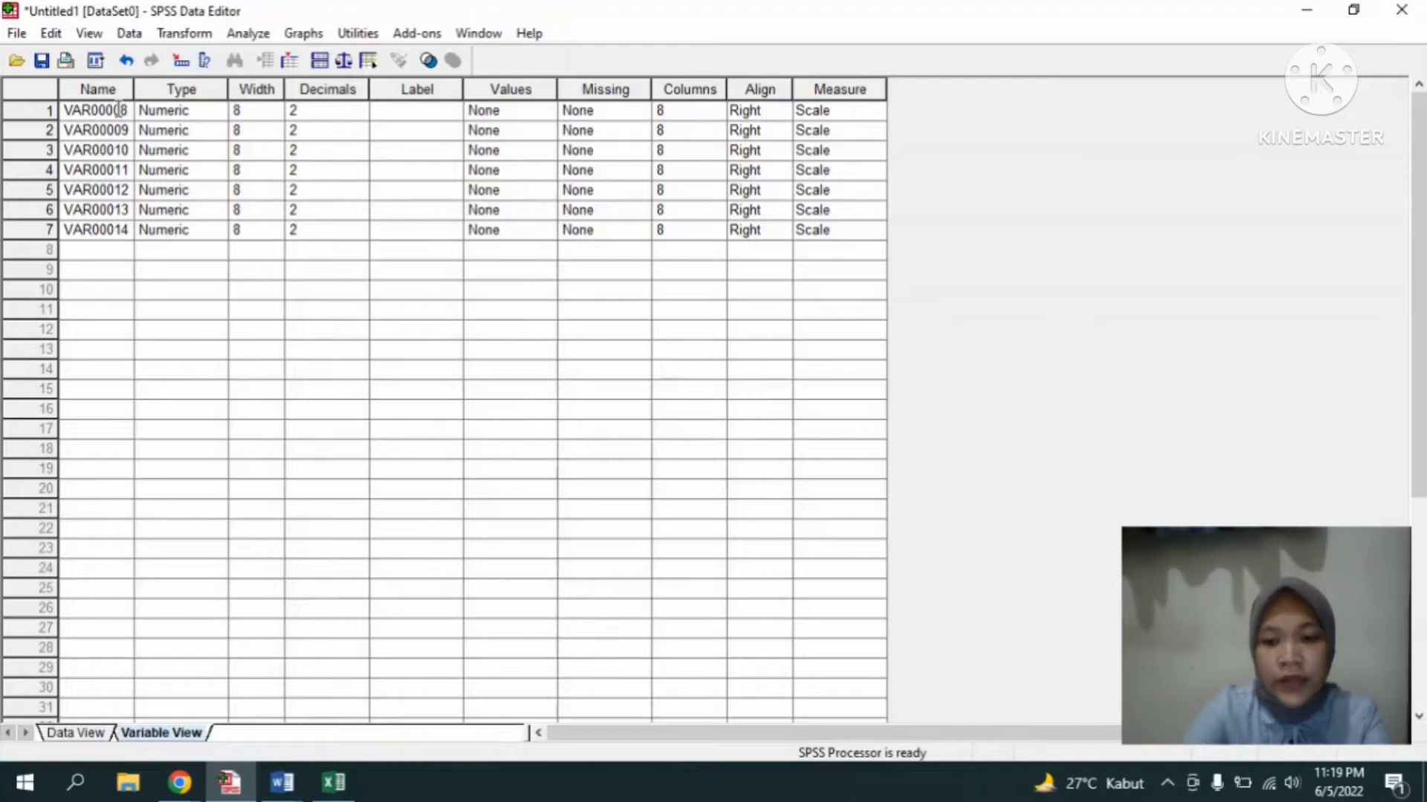
{"action": "key", "text": "BackSpace"}
{"action": "key", "text": "BackSpace"}
{"action": "key", "text": "BackSpace"}
{"action": "key", "text": "BackSpace"}
{"action": "key", "text": "BackSpace"}
{"action": "key", "text": "BackSpace"}
{"action": "key", "text": "BackSpace"}
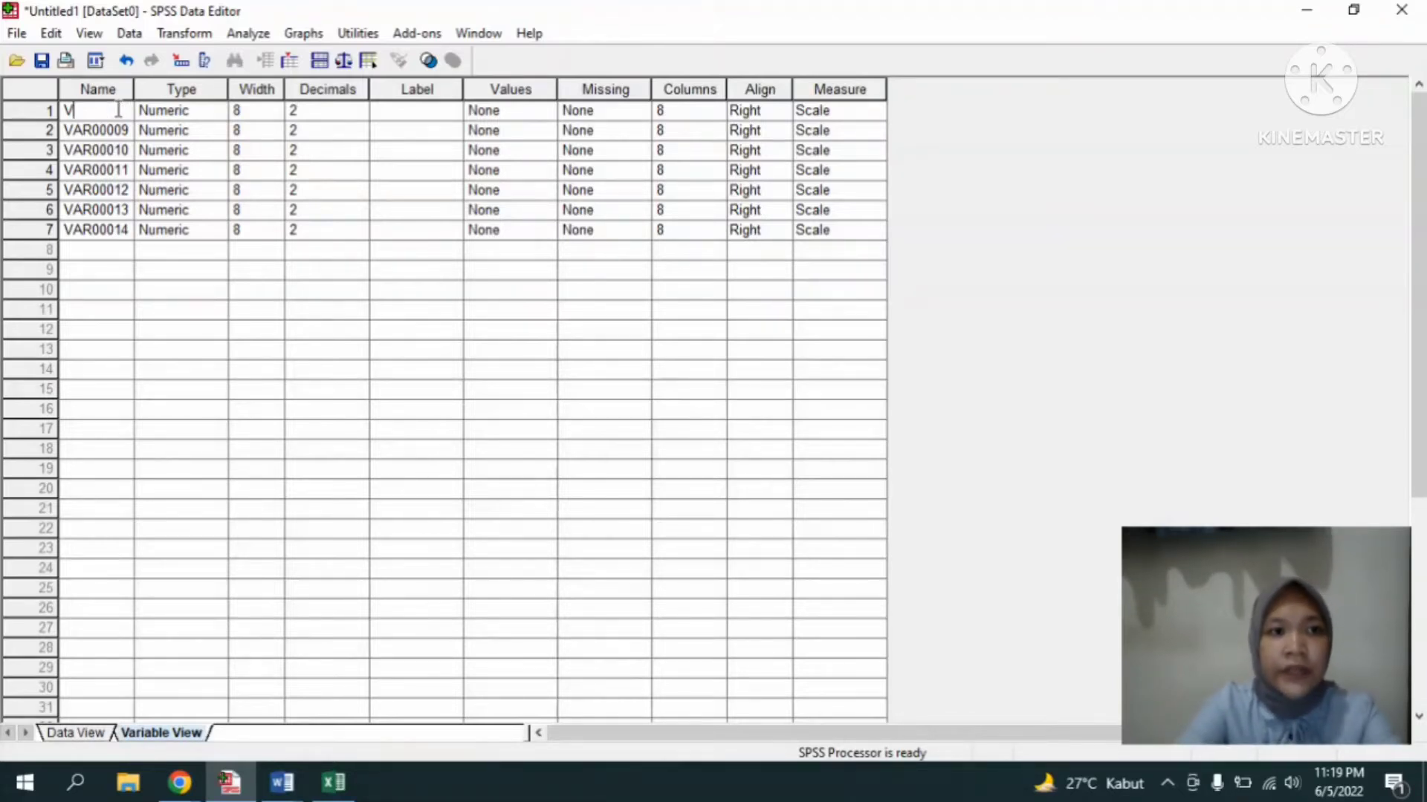
{"action": "key", "text": "BackSpace"}
{"action": "type", "text": "S"}
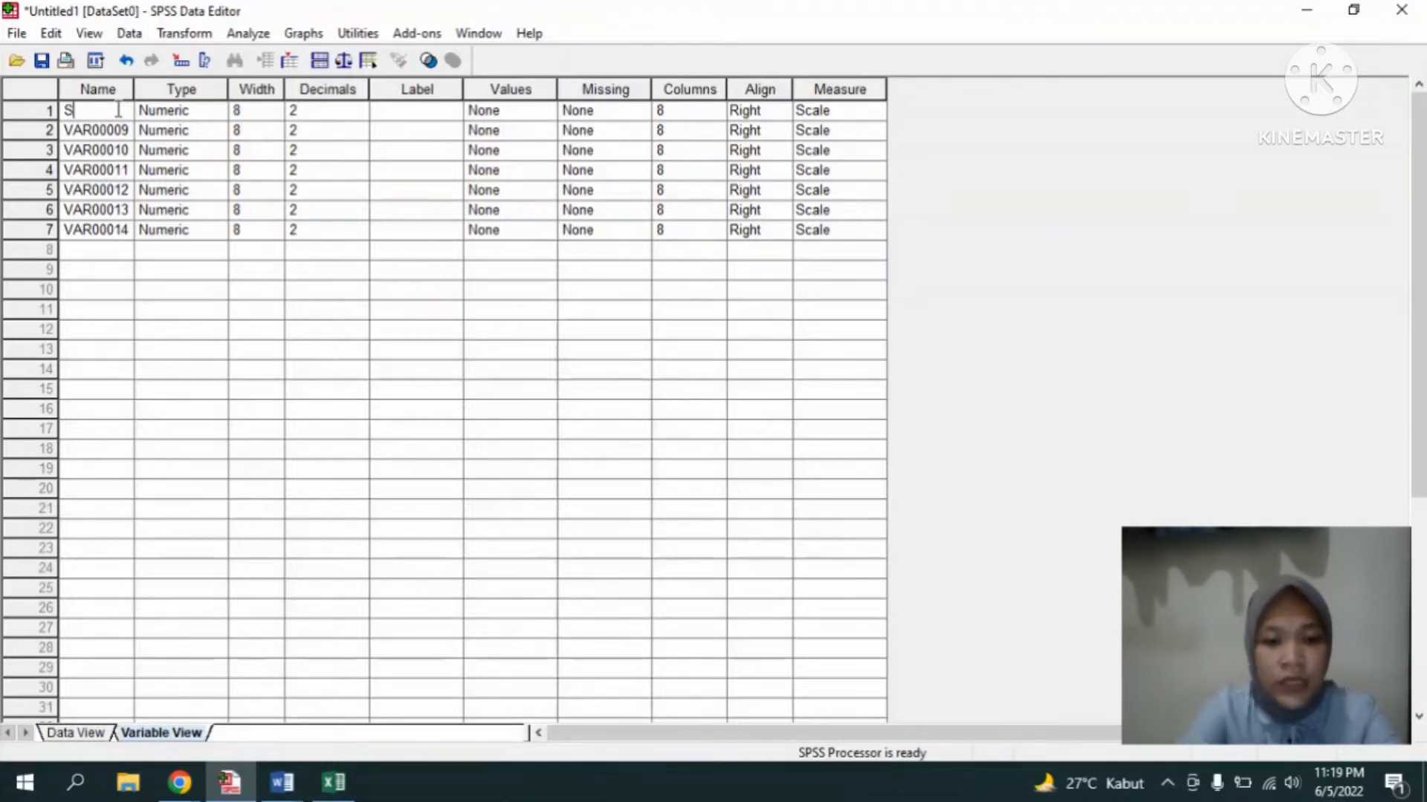
{"action": "type", "text": "elf_"}
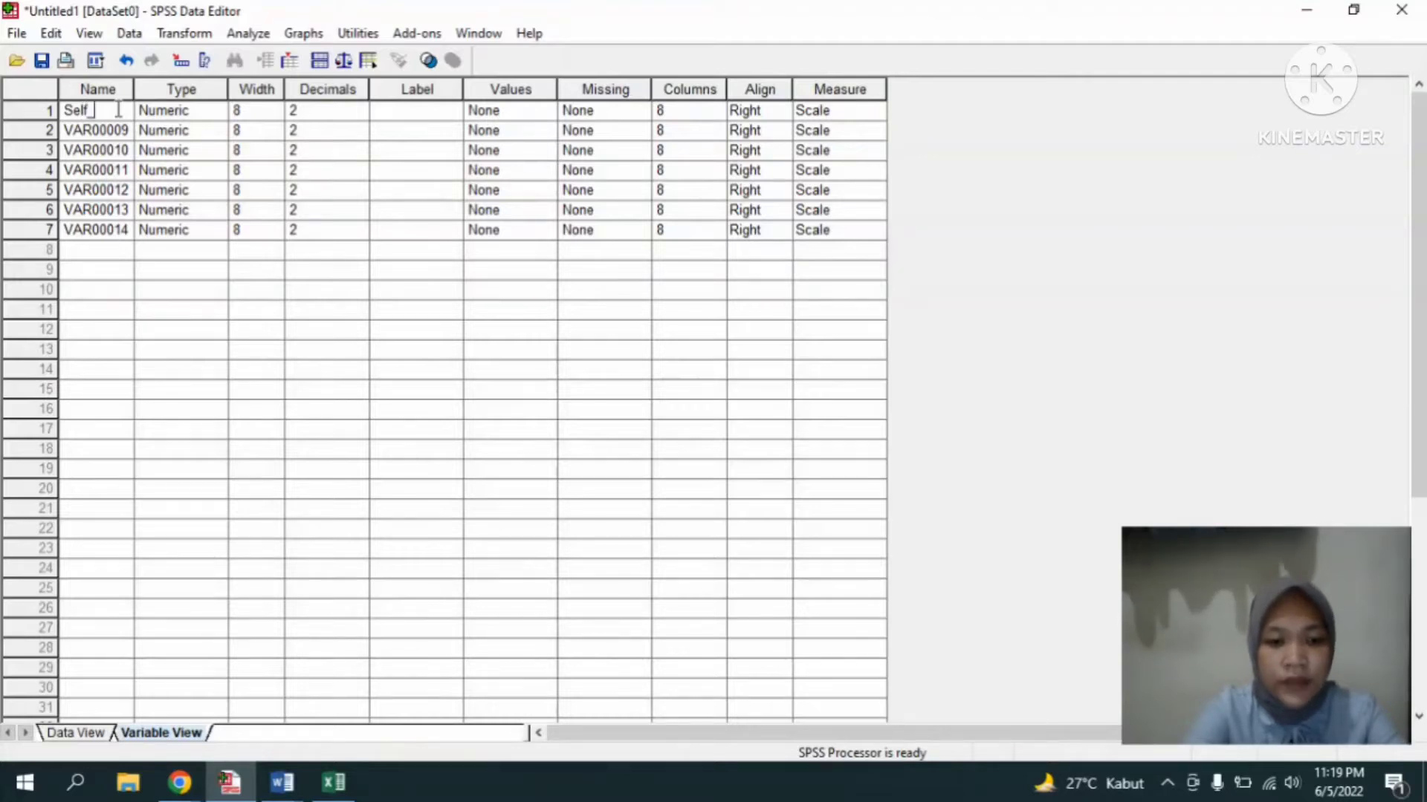
{"action": "type", "text": "Effic"}
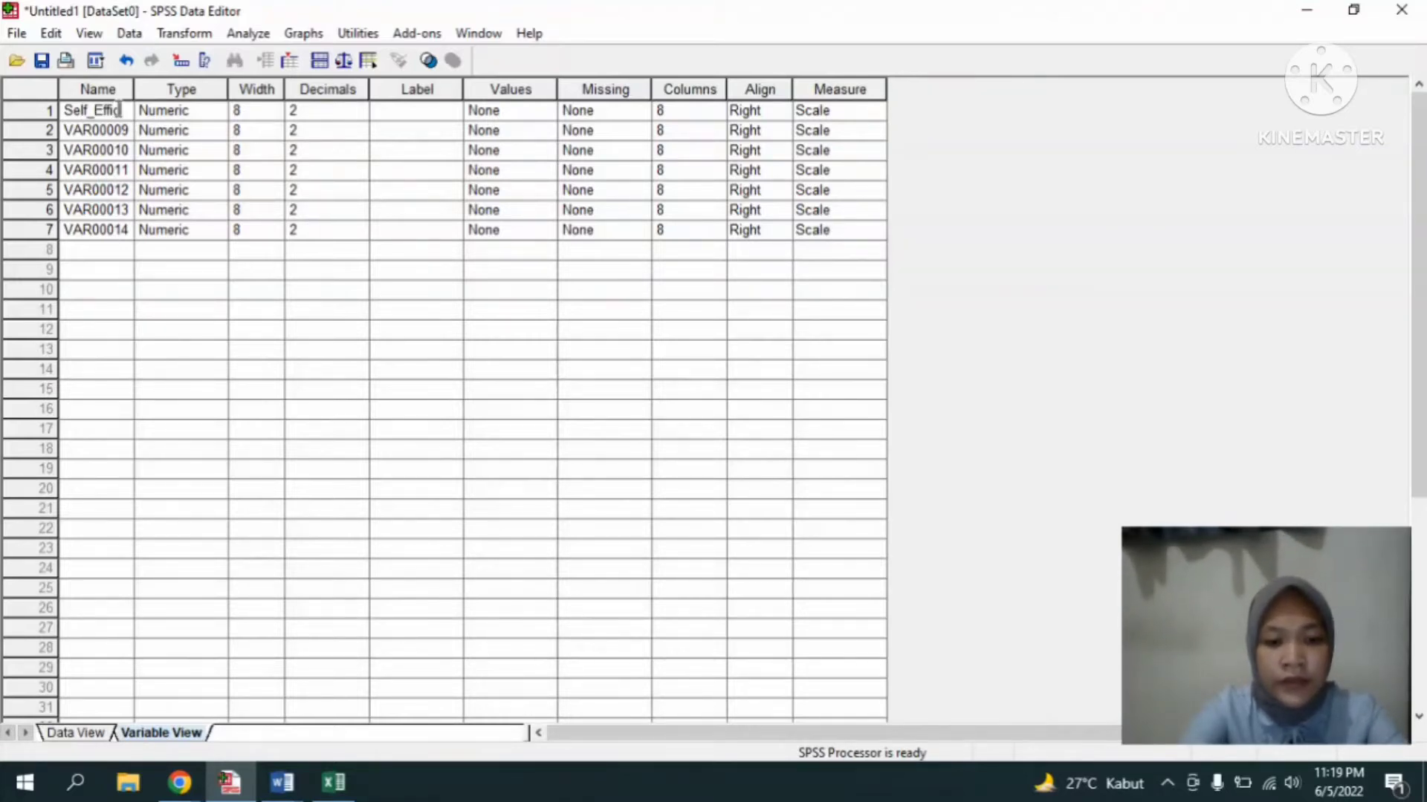
{"action": "type", "text": "acy"}
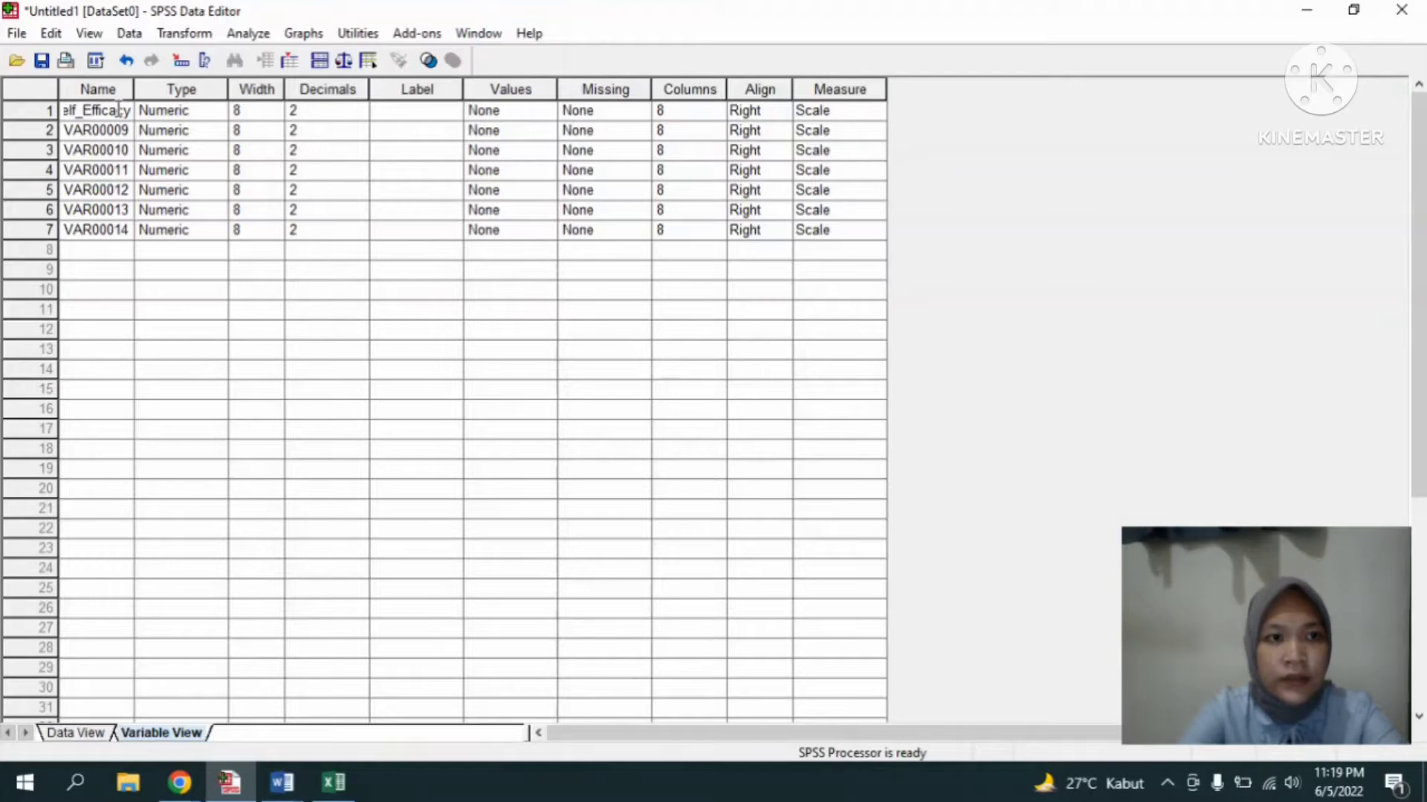
{"action": "type", "text": "1"}
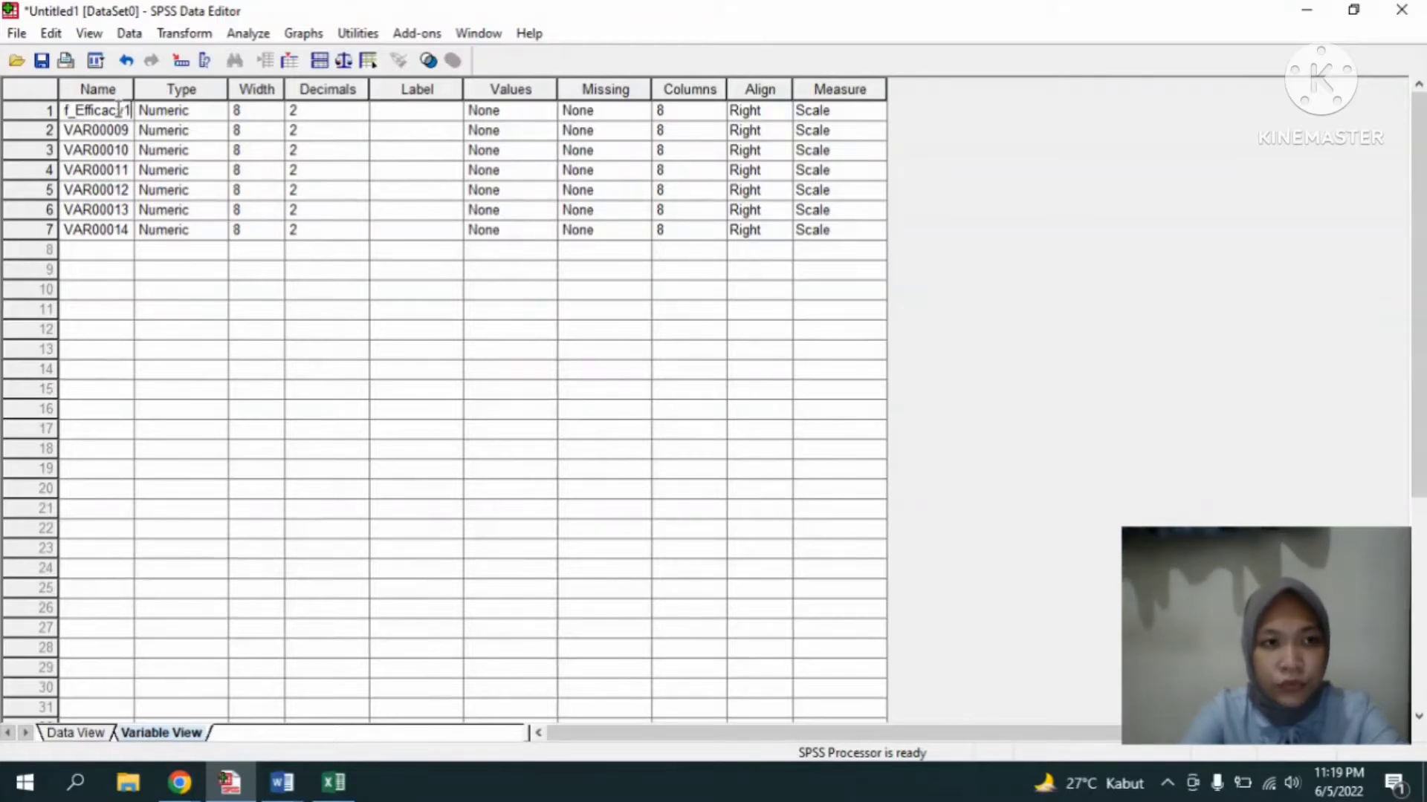
{"action": "key", "text": "Return"}
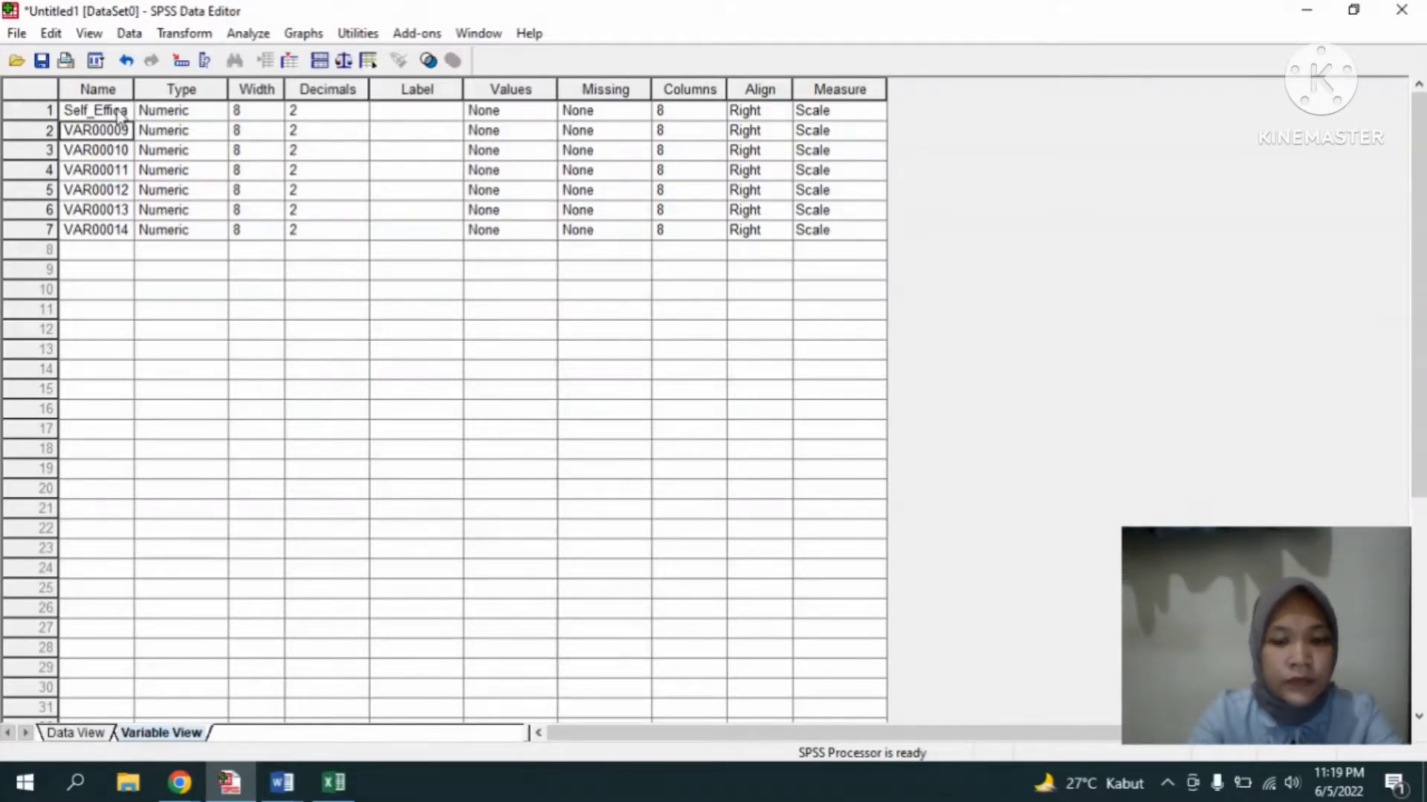
- Replace the second variable's name with Self_Efficacy
{"action": "left_click", "coordinate": [119, 111]}
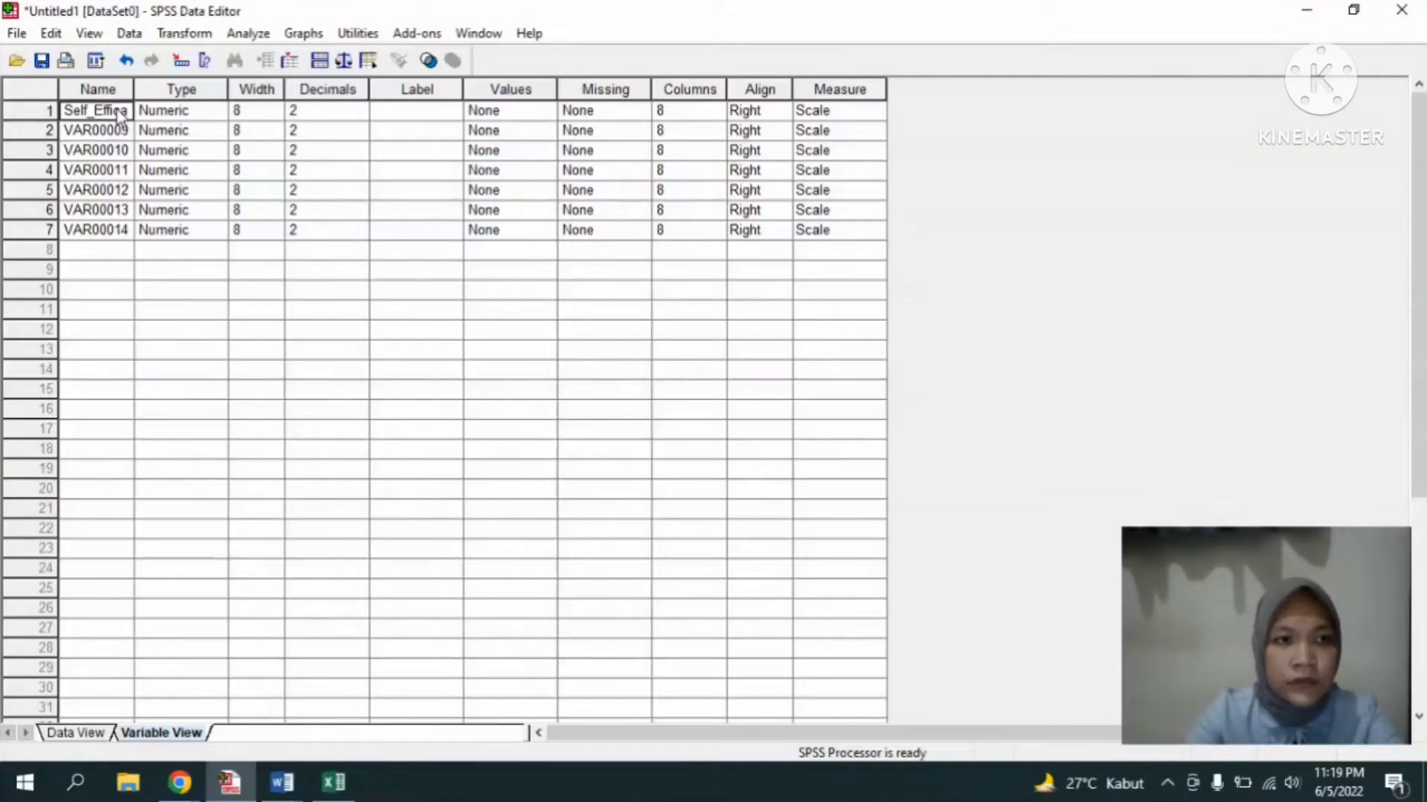
{"action": "left_click", "coordinate": [123, 131]}
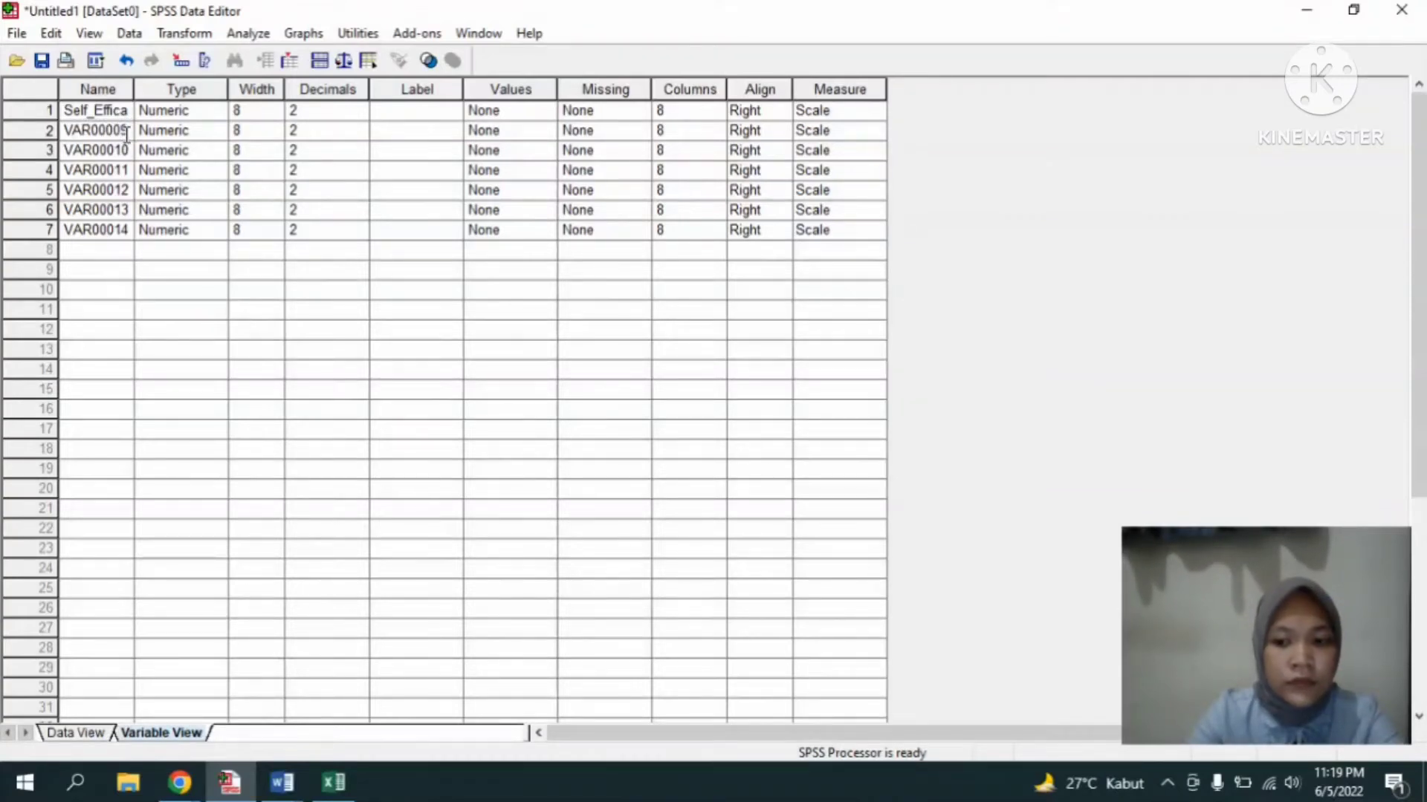
{"action": "key", "text": "BackSpace"}
{"action": "key", "text": "BackSpace"}
{"action": "key", "text": "BackSpace"}
{"action": "key", "text": "BackSpace"}
{"action": "key", "text": "BackSpace"}
{"action": "key", "text": "BackSpace"}
{"action": "key", "text": "BackSpace"}
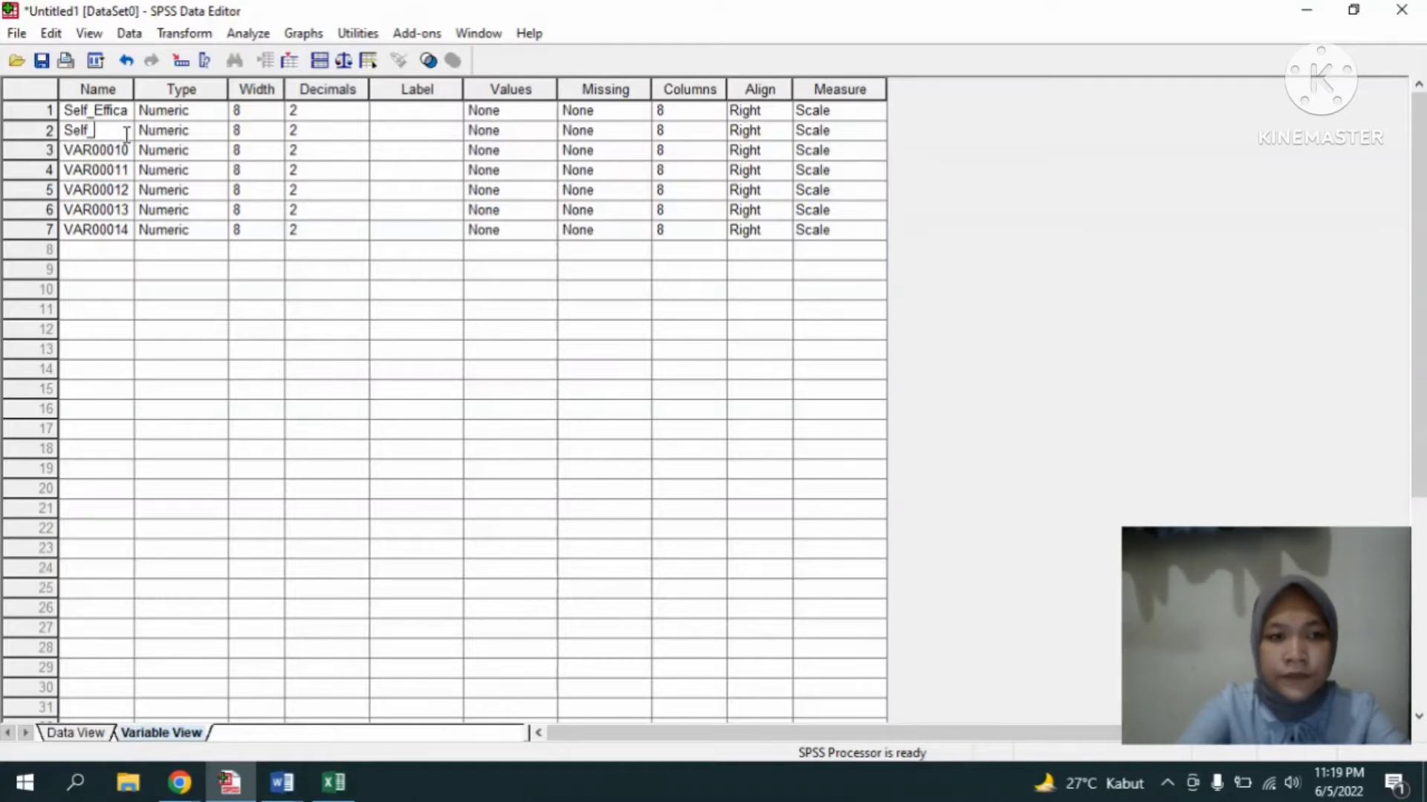
{"action": "type", "text": "Self_EE"}
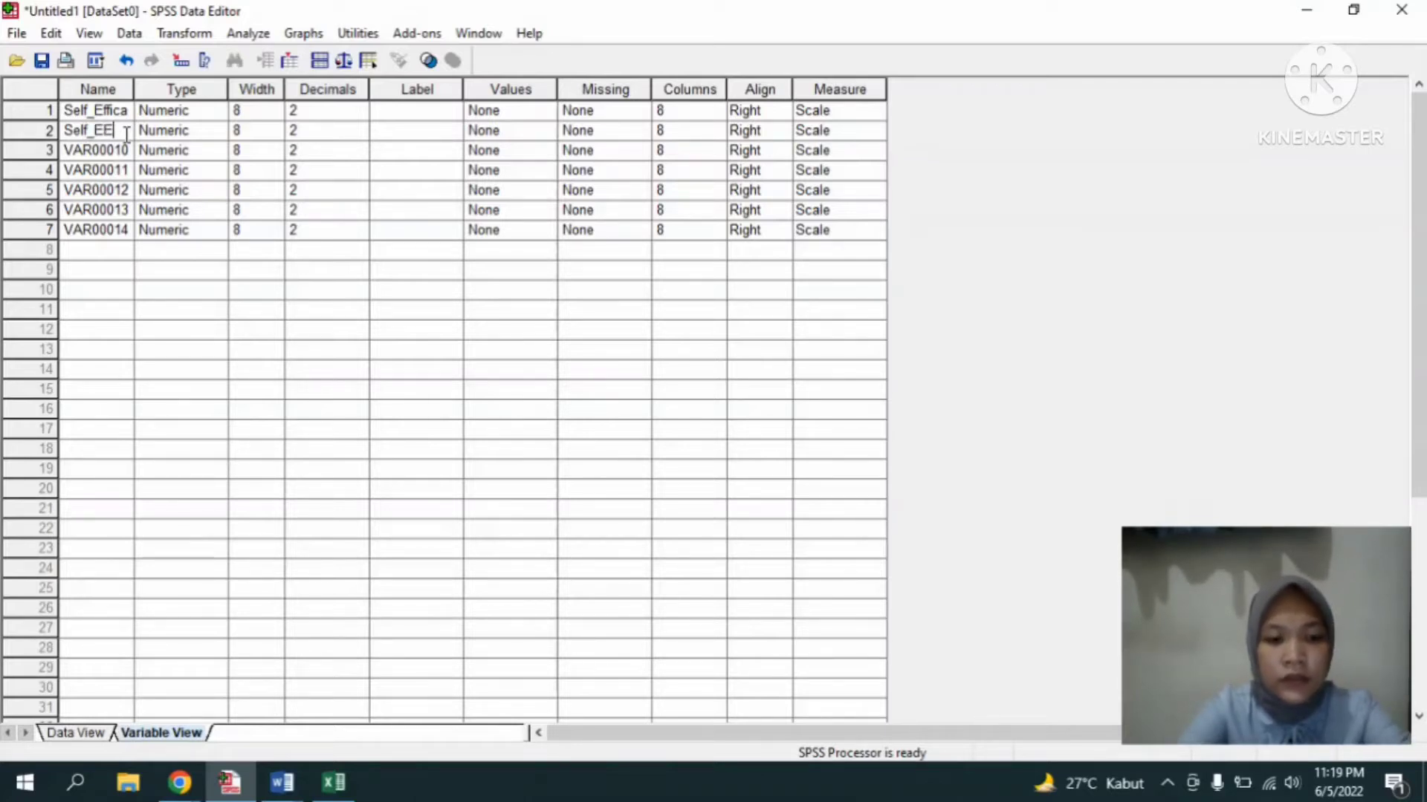
{"action": "key", "text": "BackSpace"}
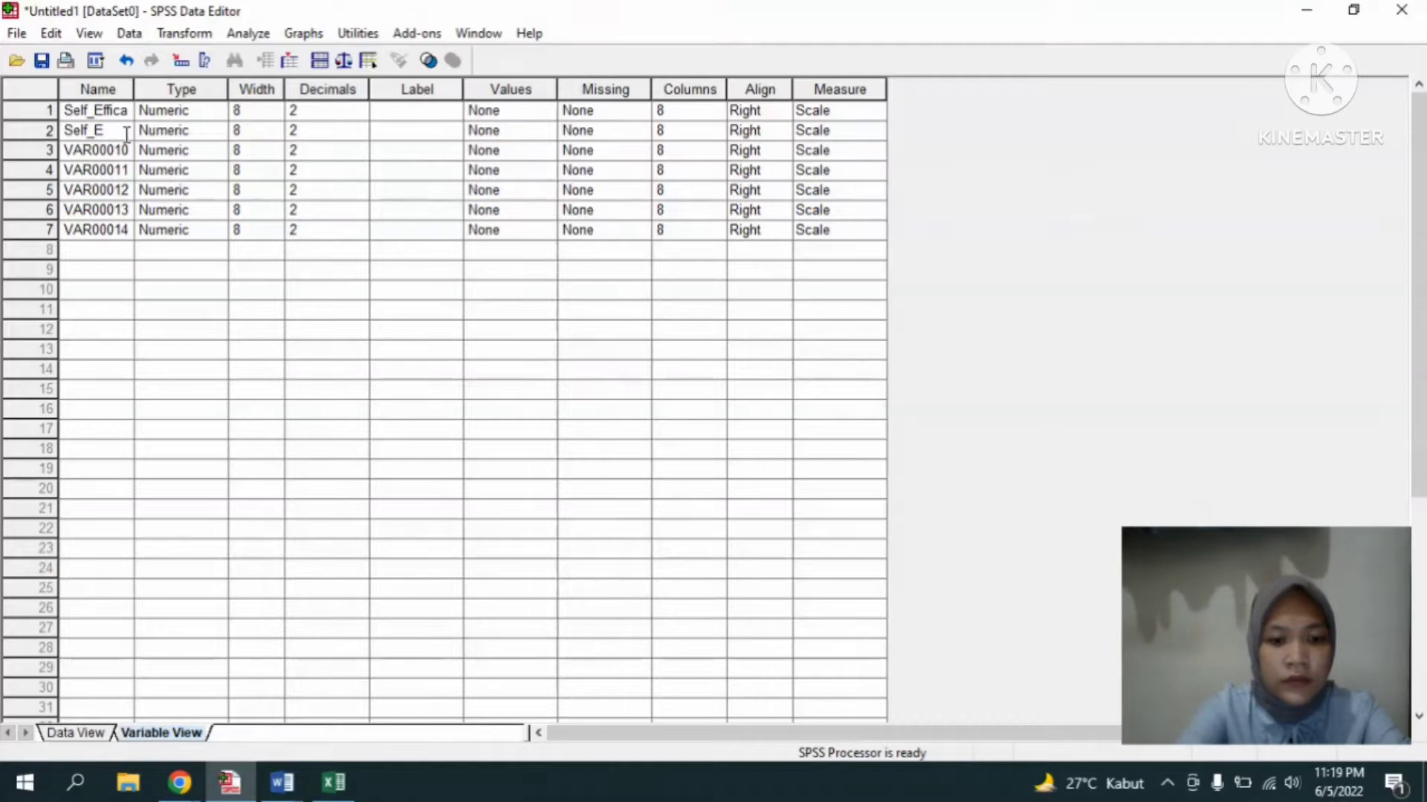
{"action": "type", "text": "fficac"}
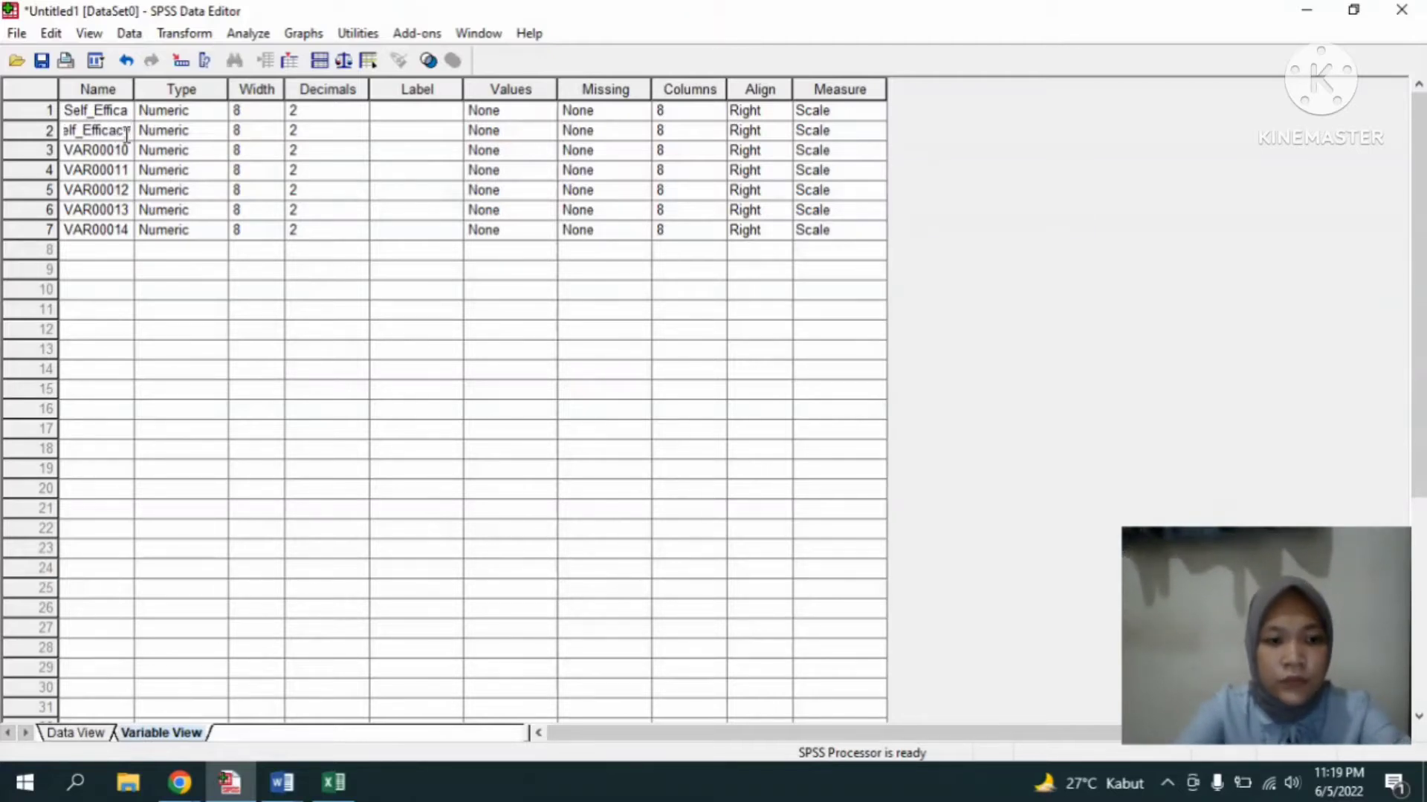
{"action": "type", "text": "y"}
- Rename the third variable to Self_Efficacy3
{"action": "left_click", "coordinate": [130, 150]}
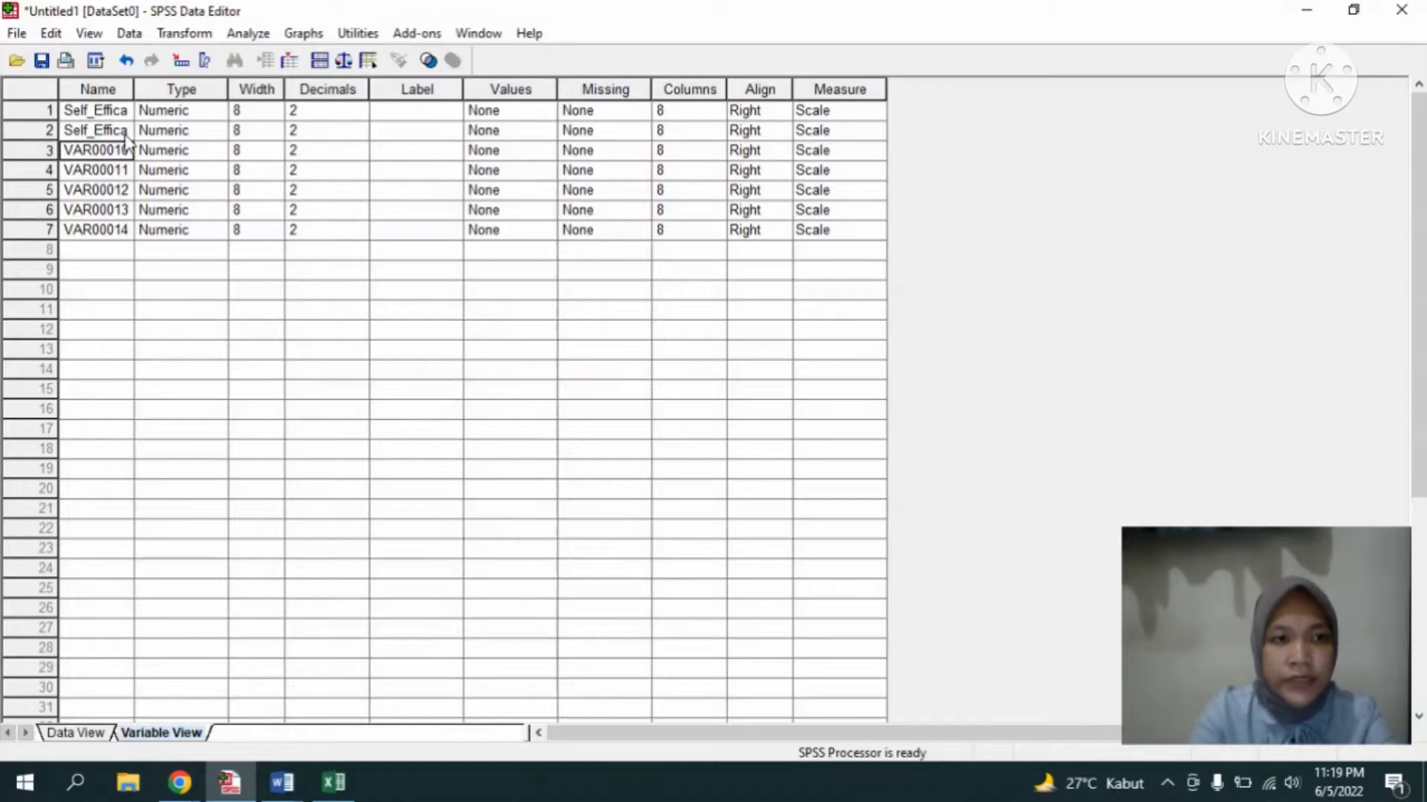
{"action": "left_click", "coordinate": [129, 150]}
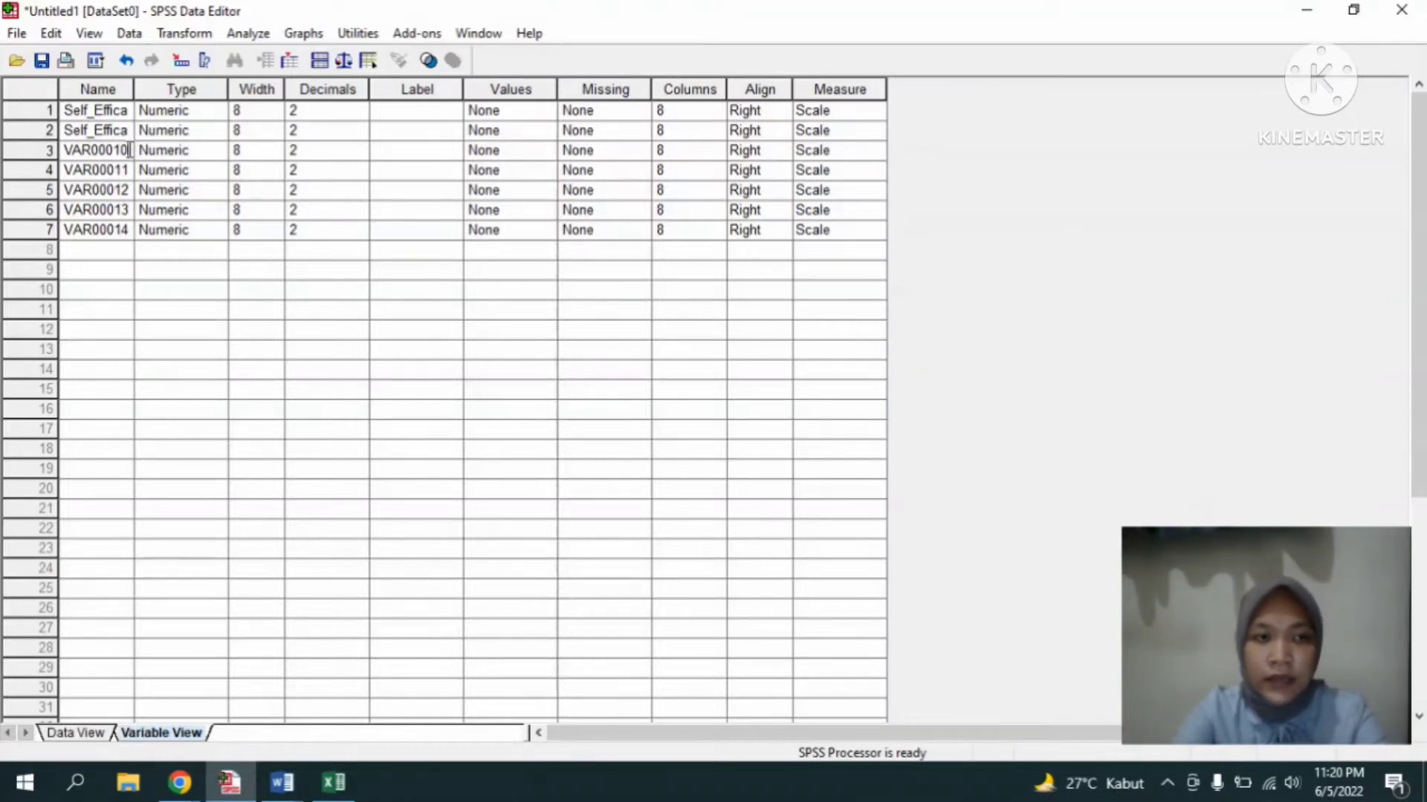
{"action": "key", "text": "BackSpace"}
{"action": "key", "text": "BackSpace"}
{"action": "key", "text": "BackSpace"}
{"action": "key", "text": "BackSpace"}
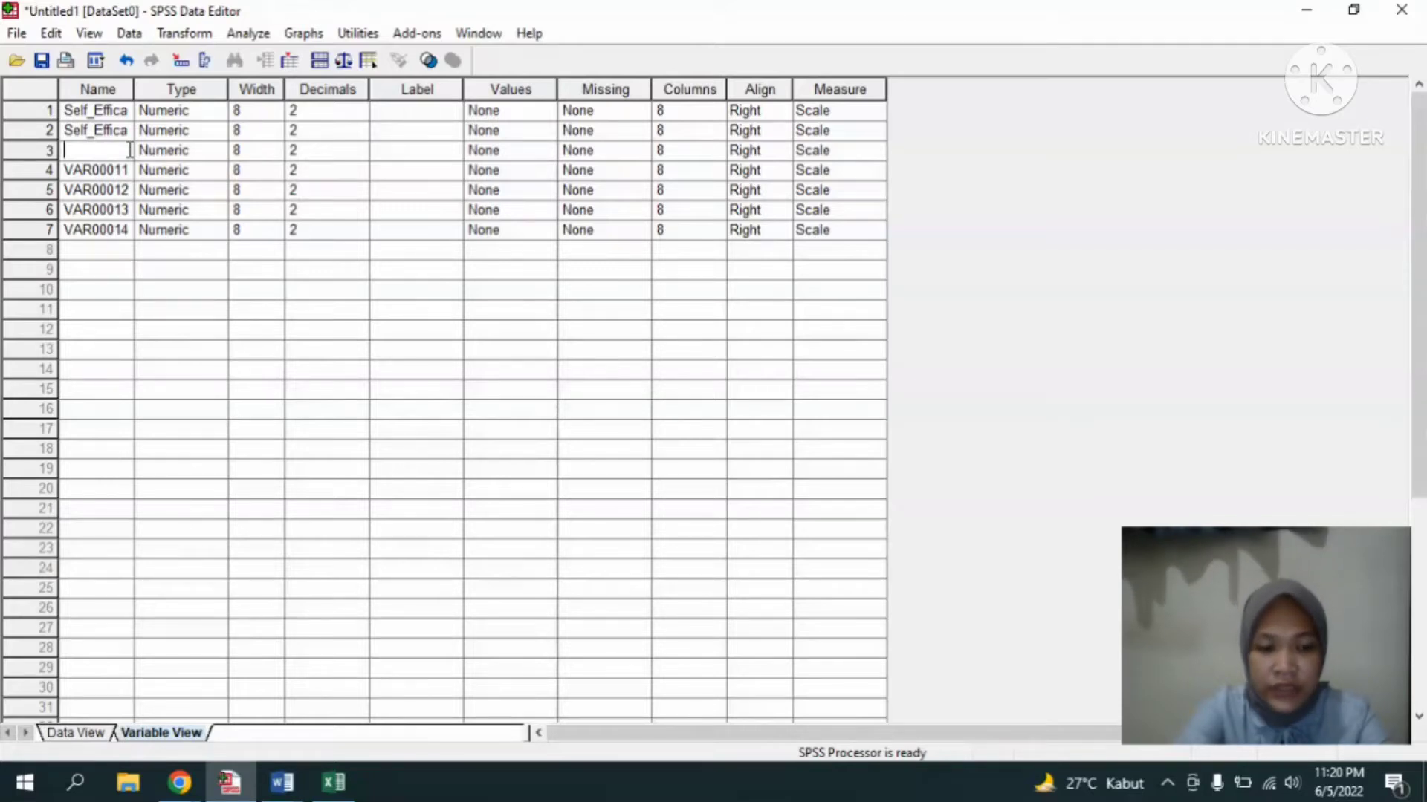
{"action": "type", "text": "Self"}
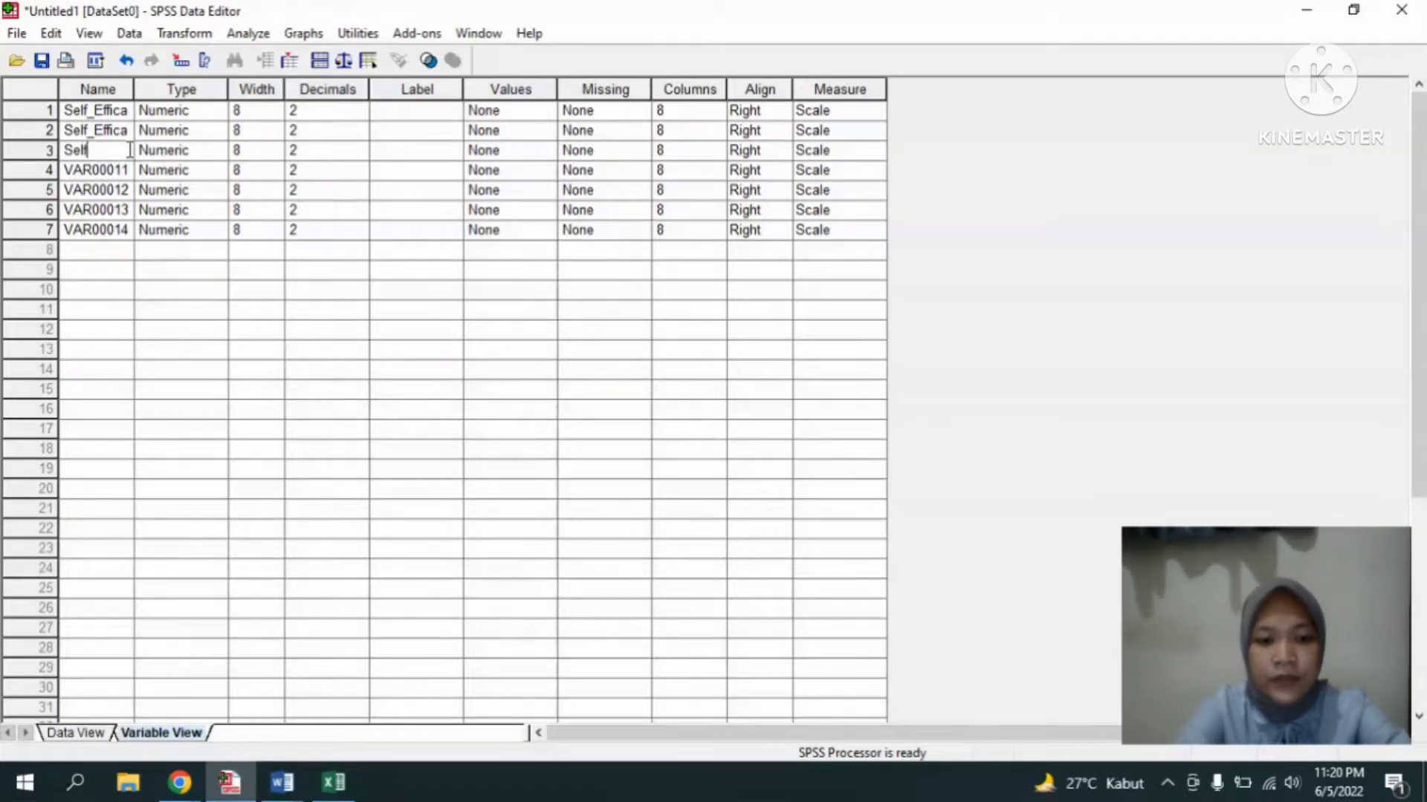
{"action": "type", "text": "_"}
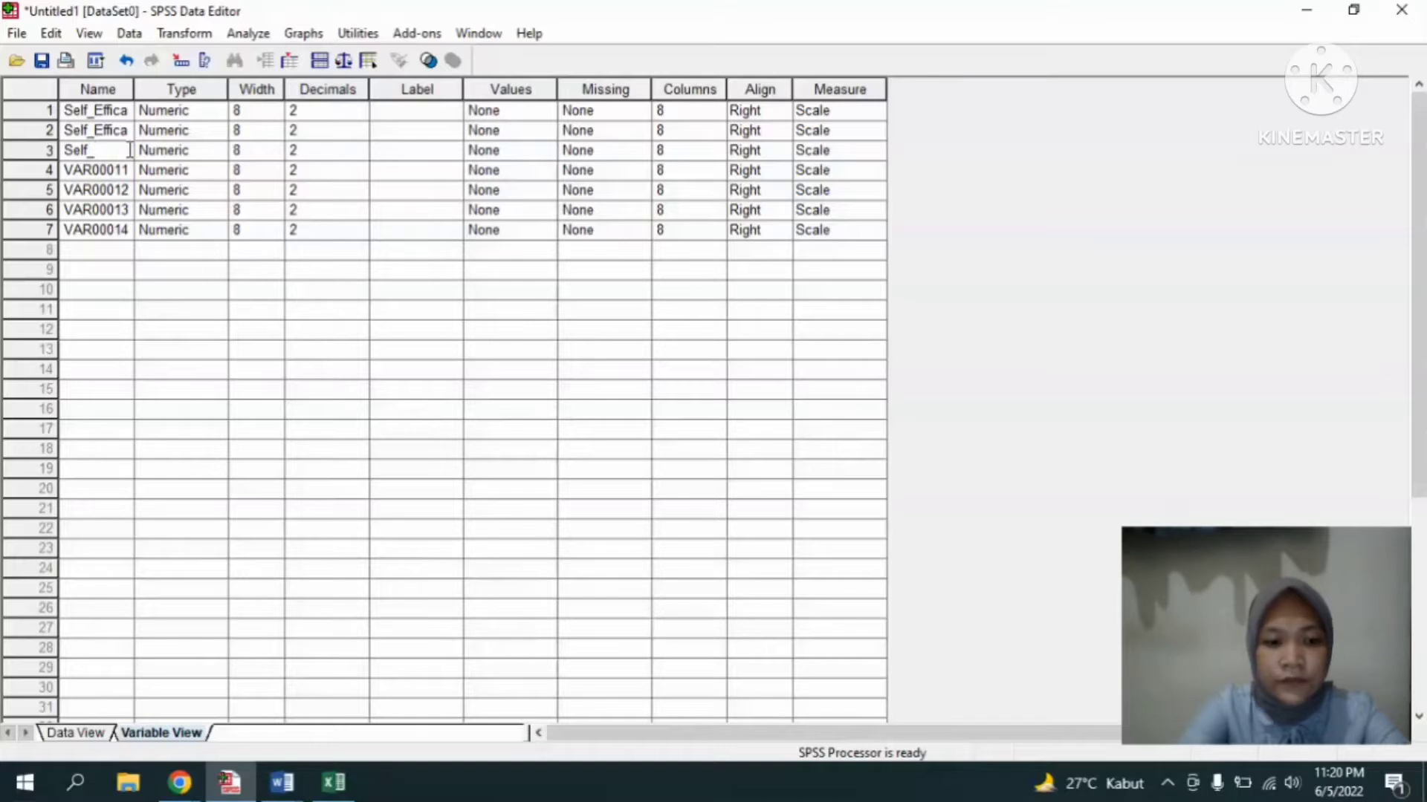
{"action": "type", "text": "Efficacy"}
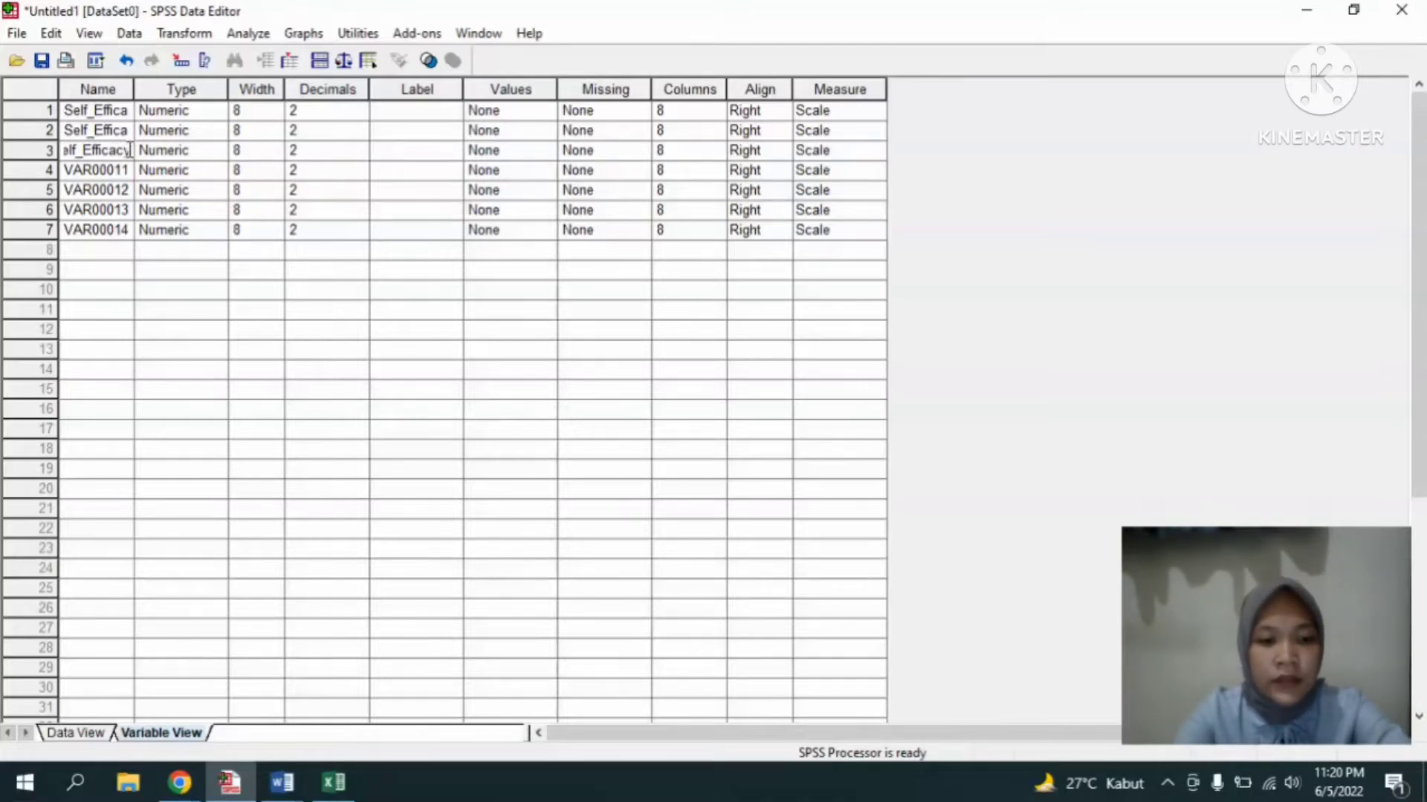
{"action": "type", "text": "3"}
{"action": "key", "text": "Return"}
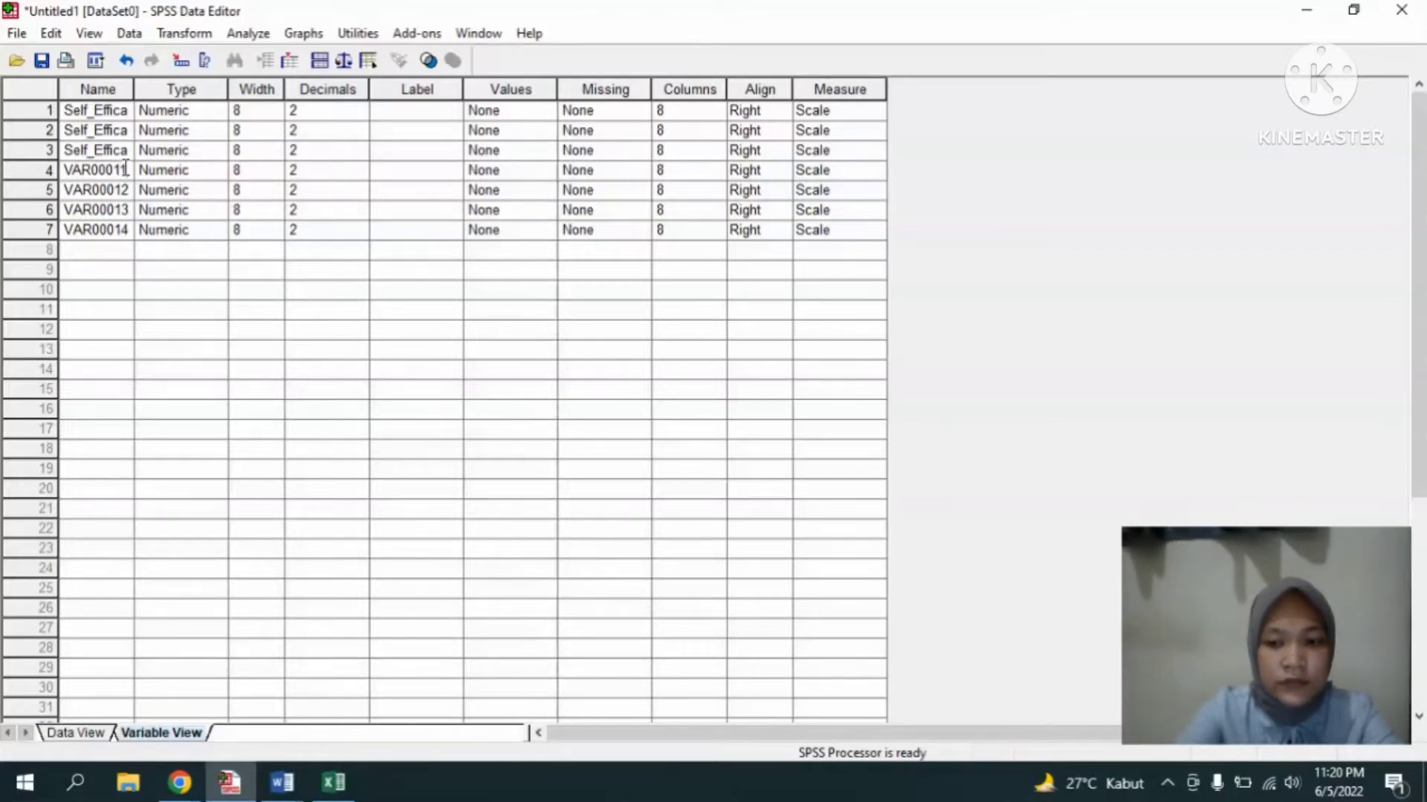
- Try to rename the fourth variable to Self-Efficacy with a hyphen in the name
{"action": "key", "text": "BackSpace"}
{"action": "key", "text": "BackSpace"}
{"action": "key", "text": "BackSpace"}
{"action": "key", "text": "BackSpace"}
{"action": "key", "text": "BackSpace"}
{"action": "key", "text": "BackSpace"}
{"action": "key", "text": "BackSpace"}
{"action": "key", "text": "BackSpace"}
{"action": "type", "text": "S"}
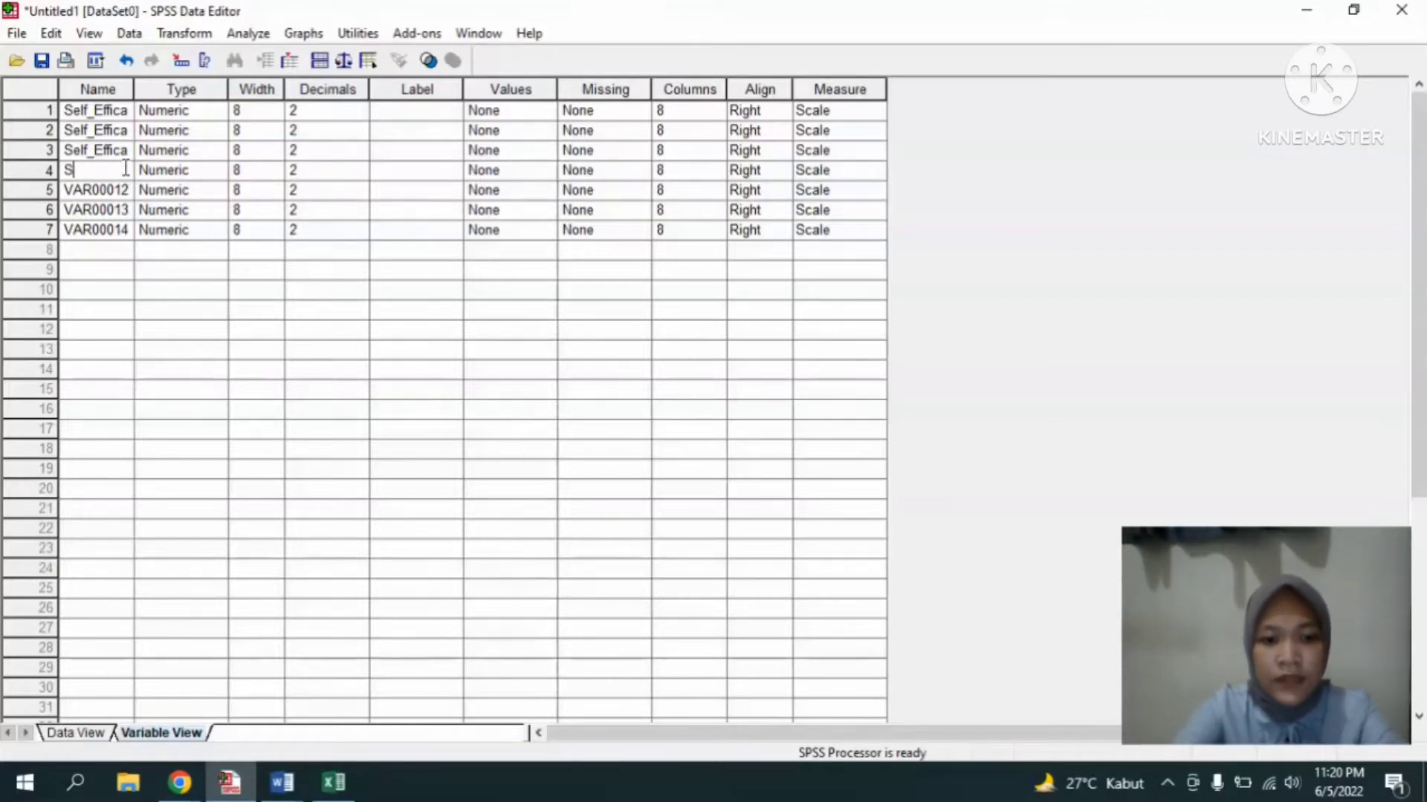
{"action": "type", "text": "elf-"}
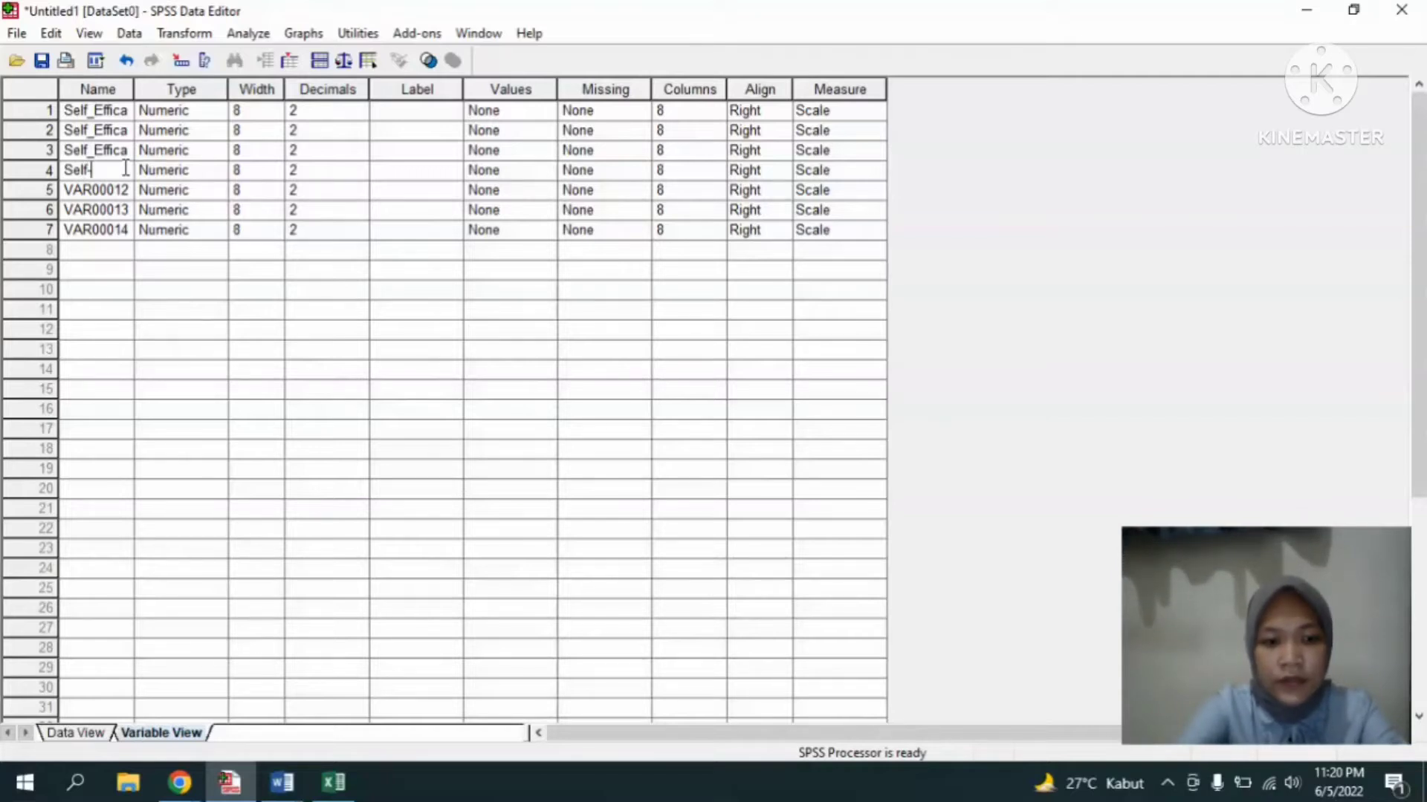
{"action": "type", "text": "Efficacy"}
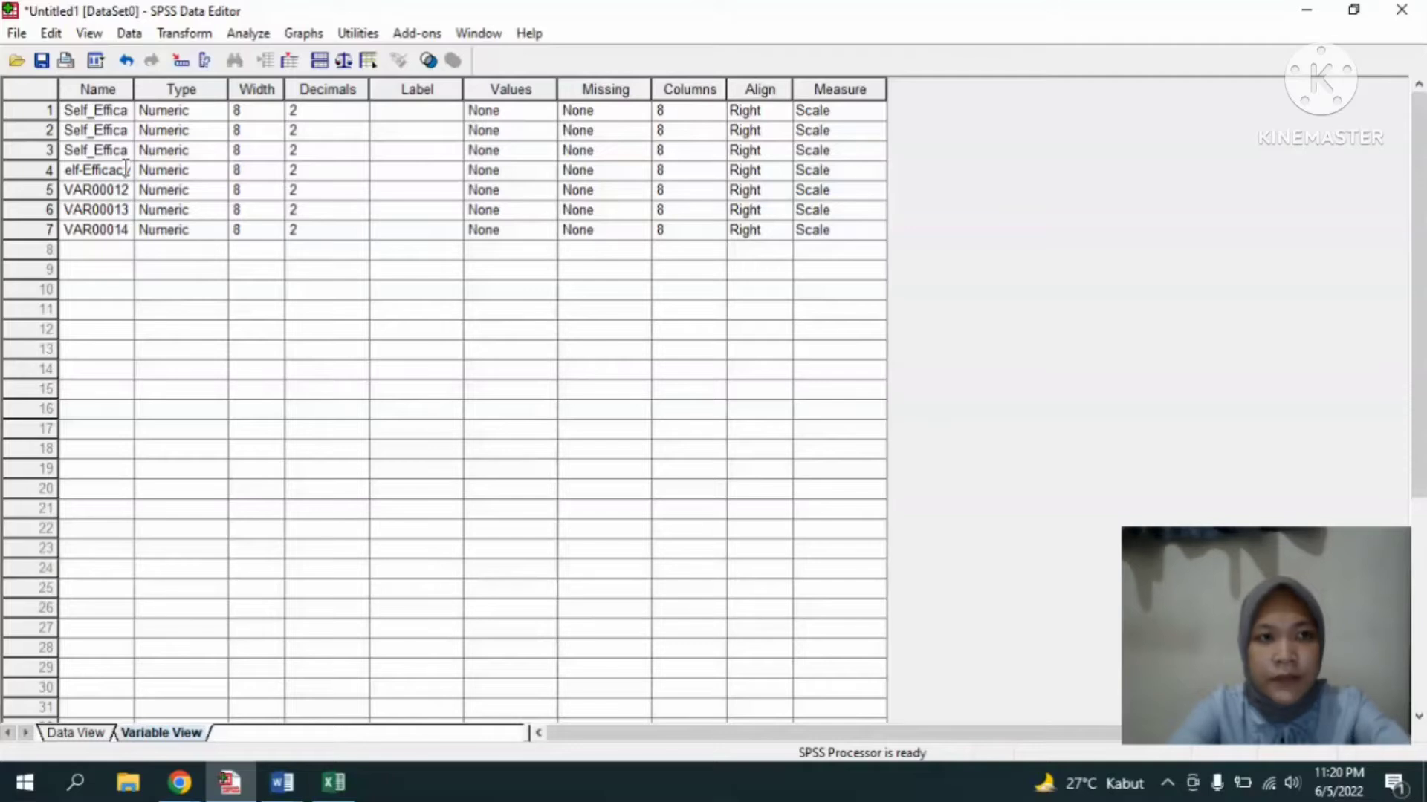
{"action": "key", "text": "Return"}
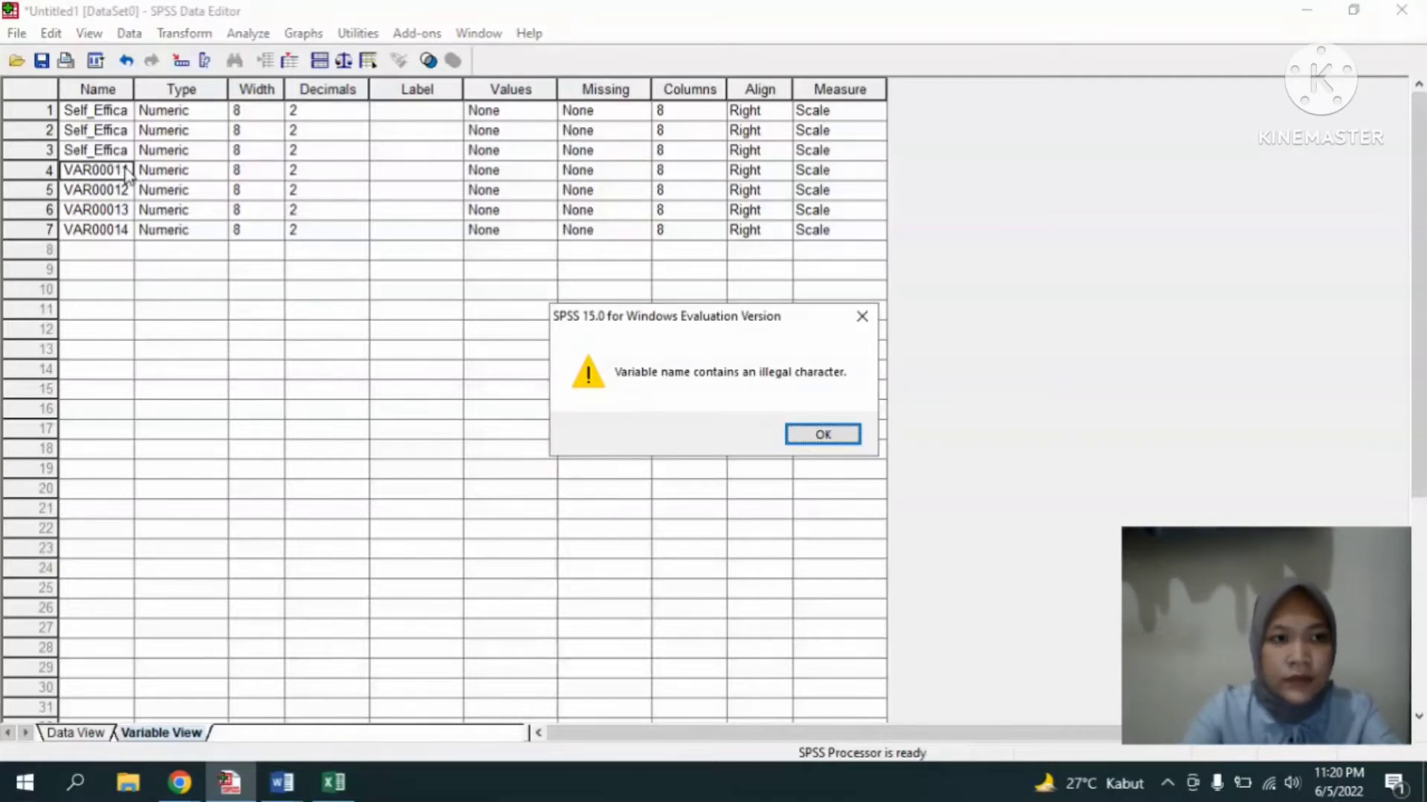
{"action": "left_click", "coordinate": [824, 435]}
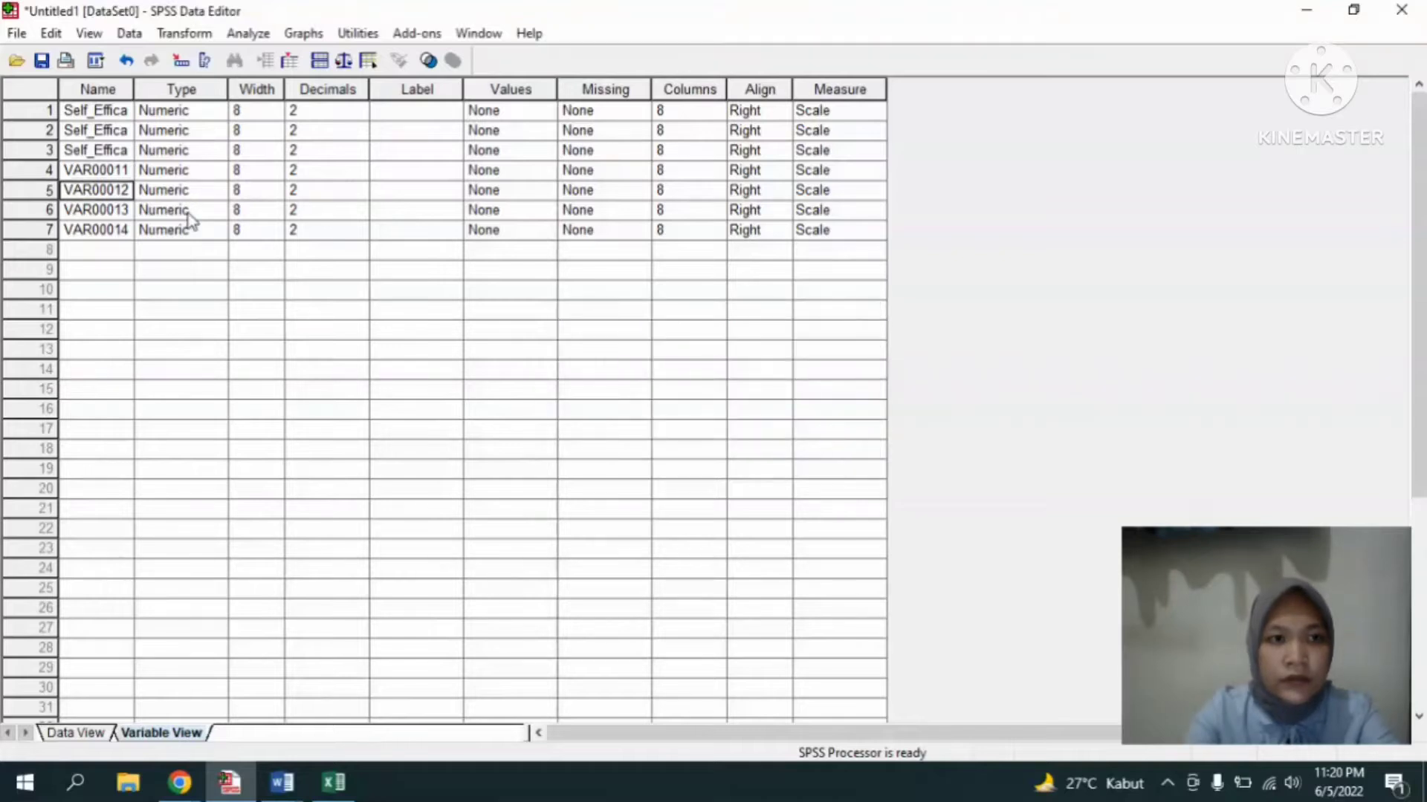
- Rename the fourth variable to Self_Efficacy4, using an underscore between the words
{"action": "left_click", "coordinate": [124, 170]}
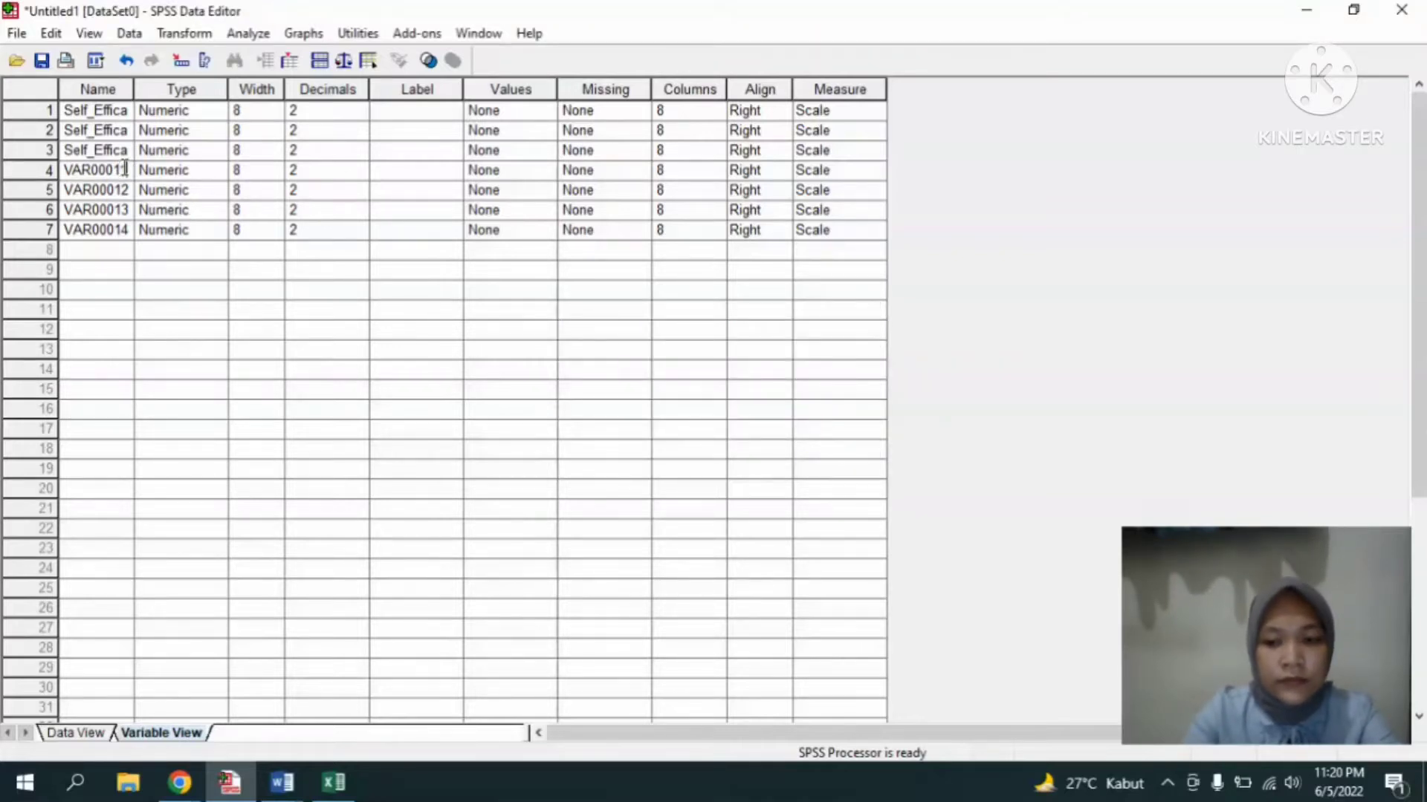
{"action": "key", "text": "BackSpace"}
{"action": "key", "text": "BackSpace"}
{"action": "key", "text": "BackSpace"}
{"action": "key", "text": "BackSpace"}
{"action": "key", "text": "BackSpace"}
{"action": "key", "text": "BackSpace"}
{"action": "key", "text": "BackSpace"}
{"action": "key", "text": "BackSpace"}
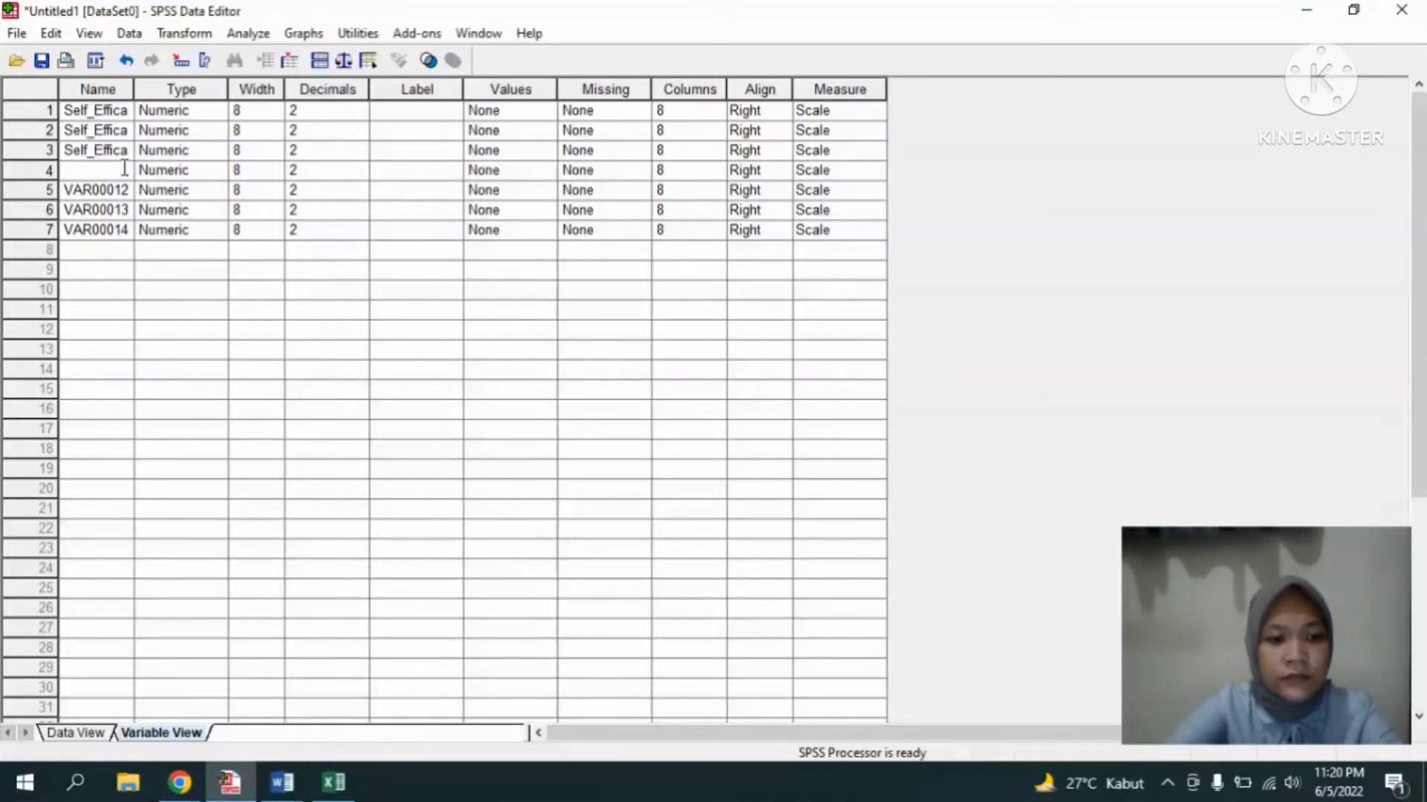
{"action": "type", "text": "Self"}
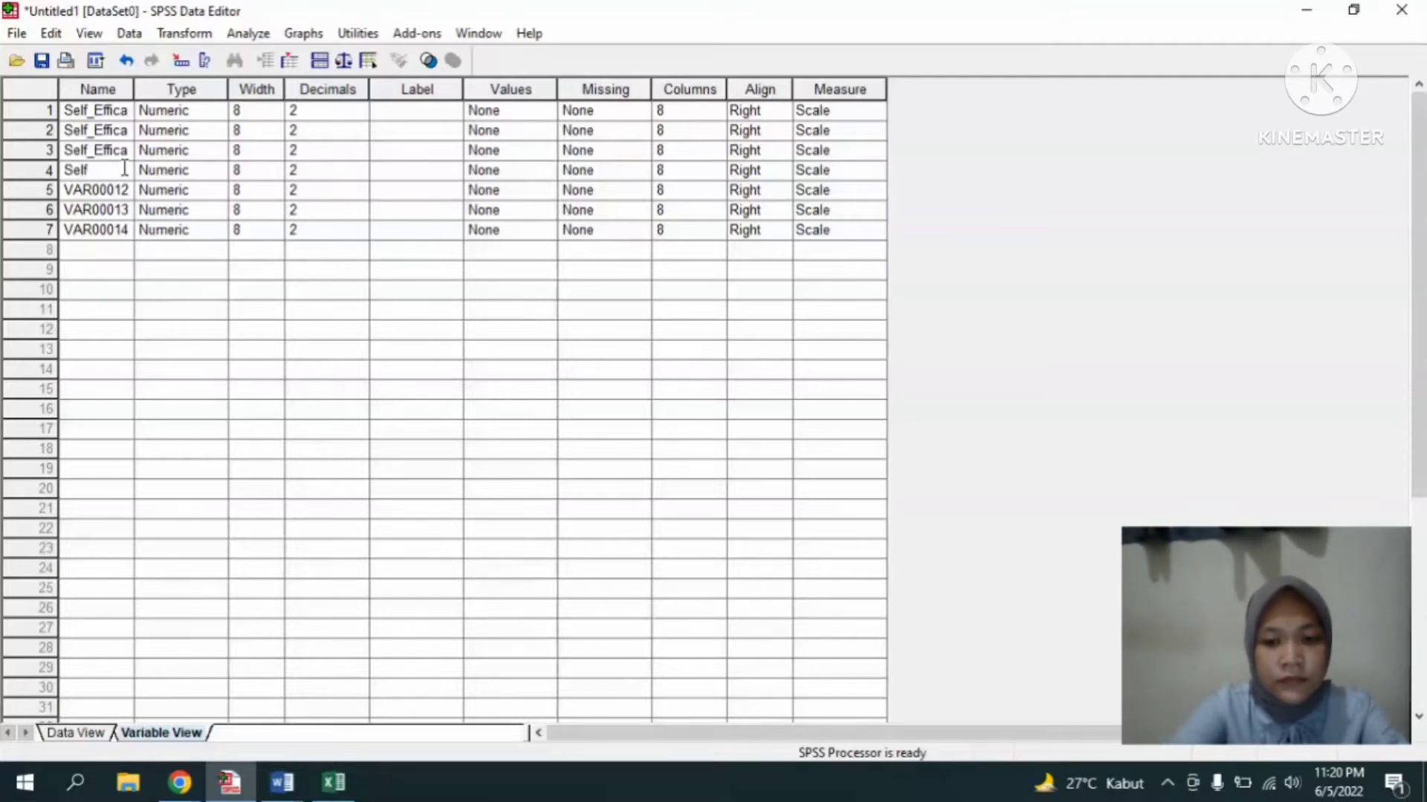
{"action": "type", "text": "_Eff"}
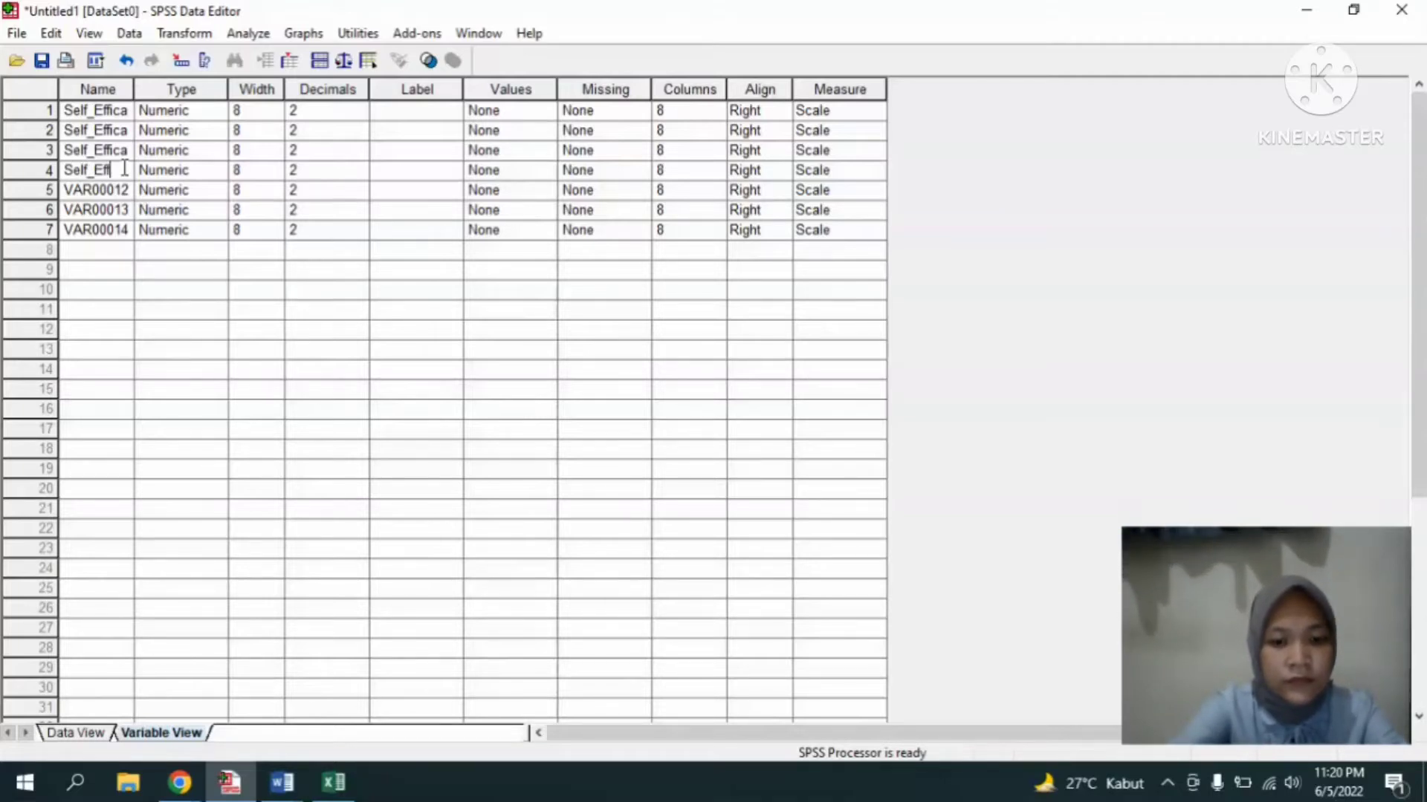
{"action": "type", "text": "icacy4"}
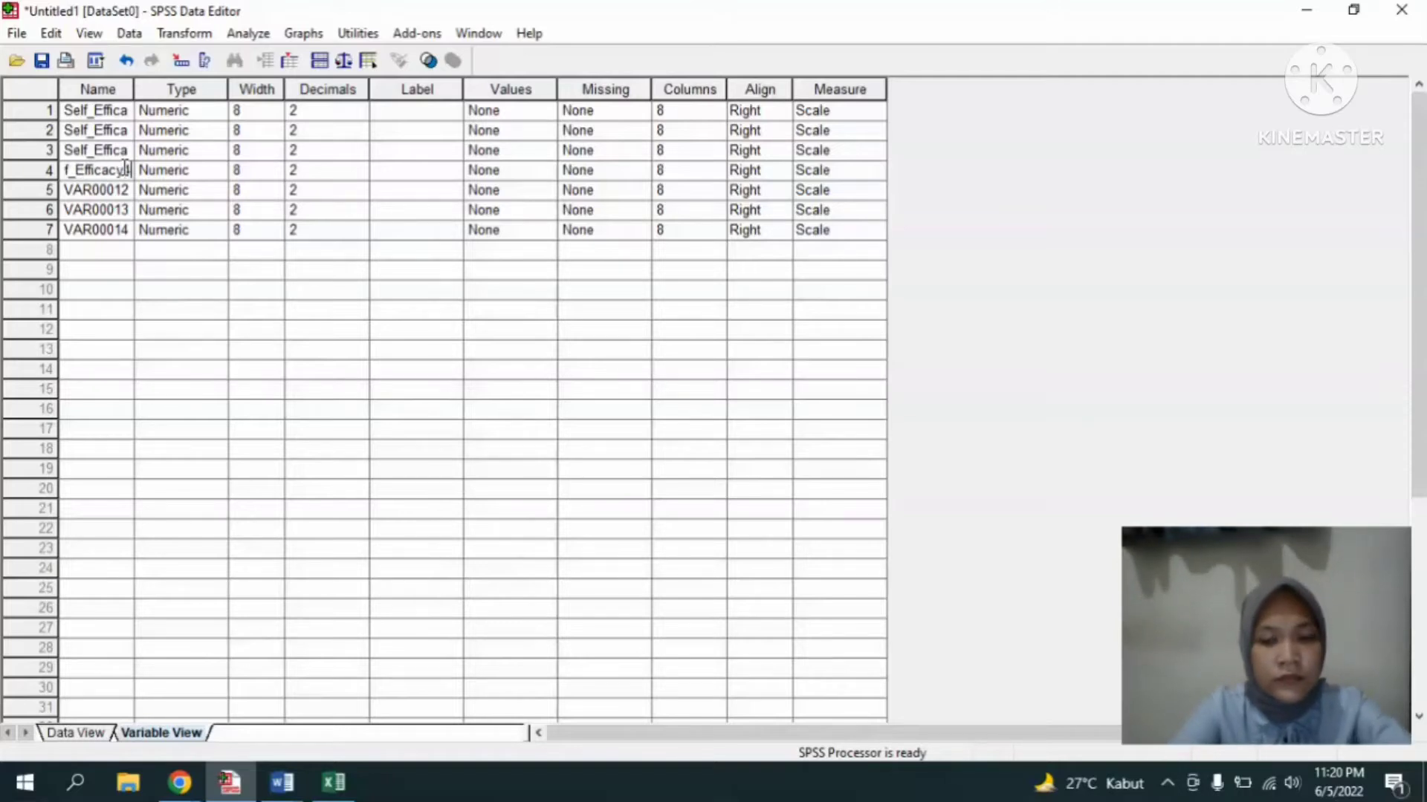
{"action": "left_click", "coordinate": [126, 192]}
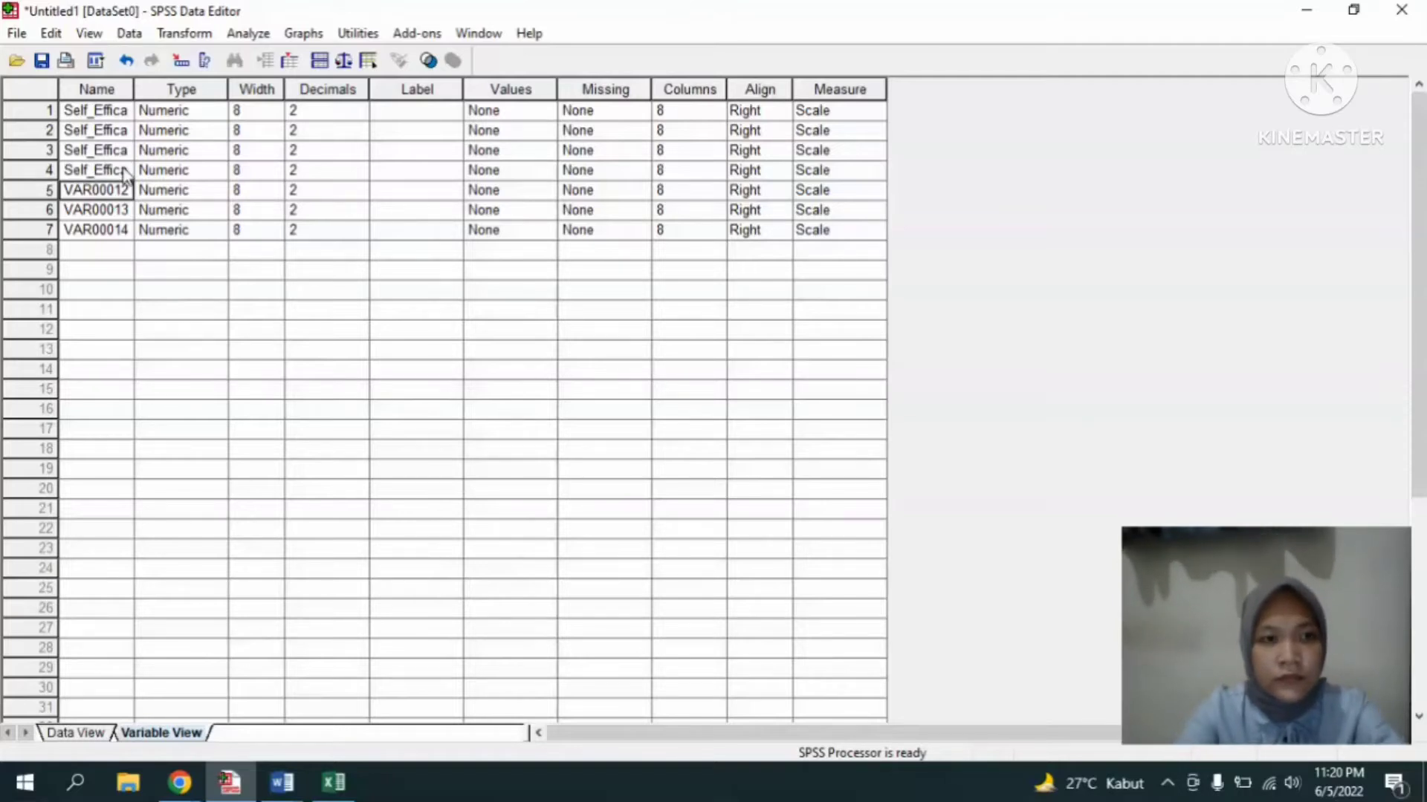
- Rename the fifth variable in Variable View to Self_Efficacy5
{"action": "left_click", "coordinate": [125, 190]}
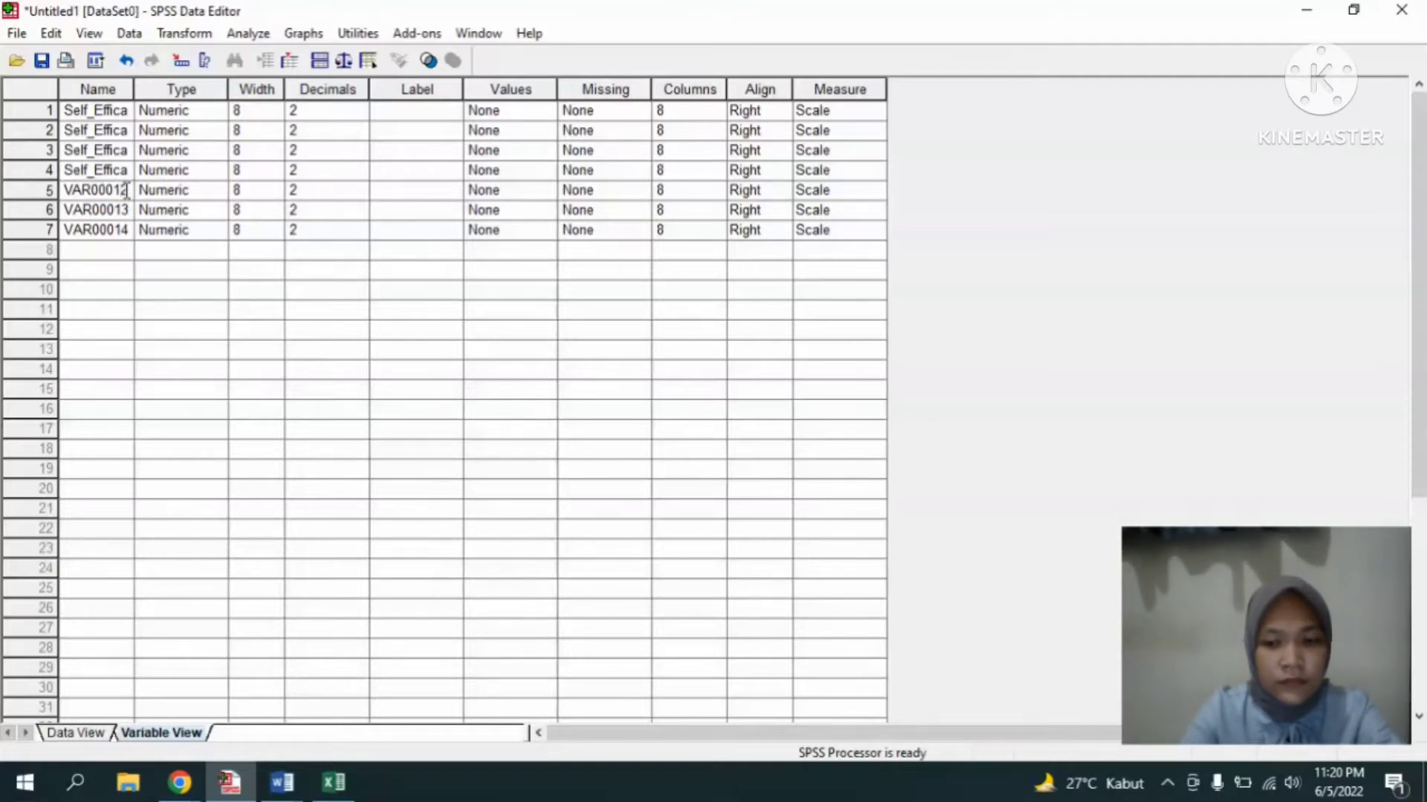
{"action": "key", "text": "BackSpace"}
{"action": "key", "text": "BackSpace"}
{"action": "key", "text": "BackSpace"}
{"action": "key", "text": "BackSpace"}
{"action": "key", "text": "BackSpace"}
{"action": "key", "text": "BackSpace"}
{"action": "key", "text": "BackSpace"}
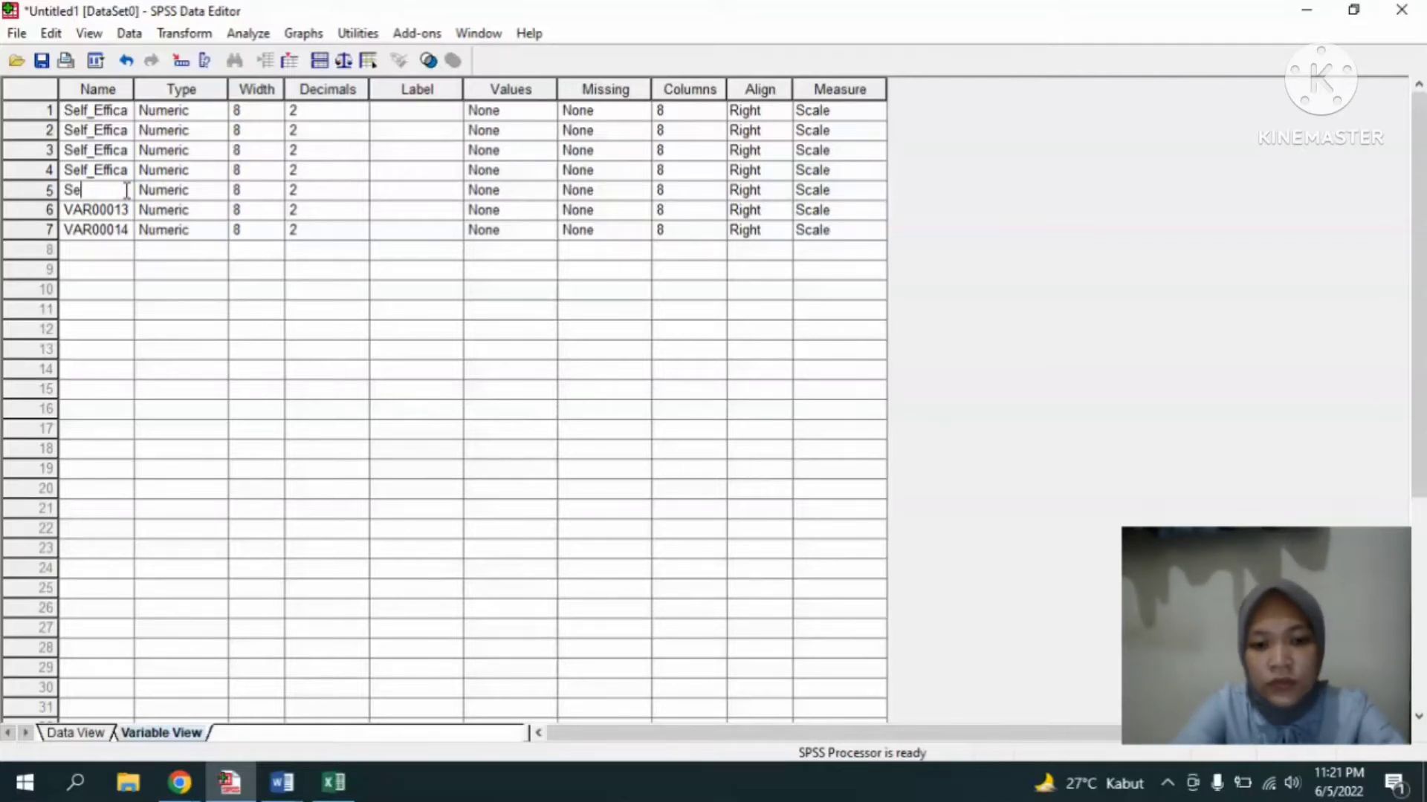
{"action": "type", "text": "lf"}
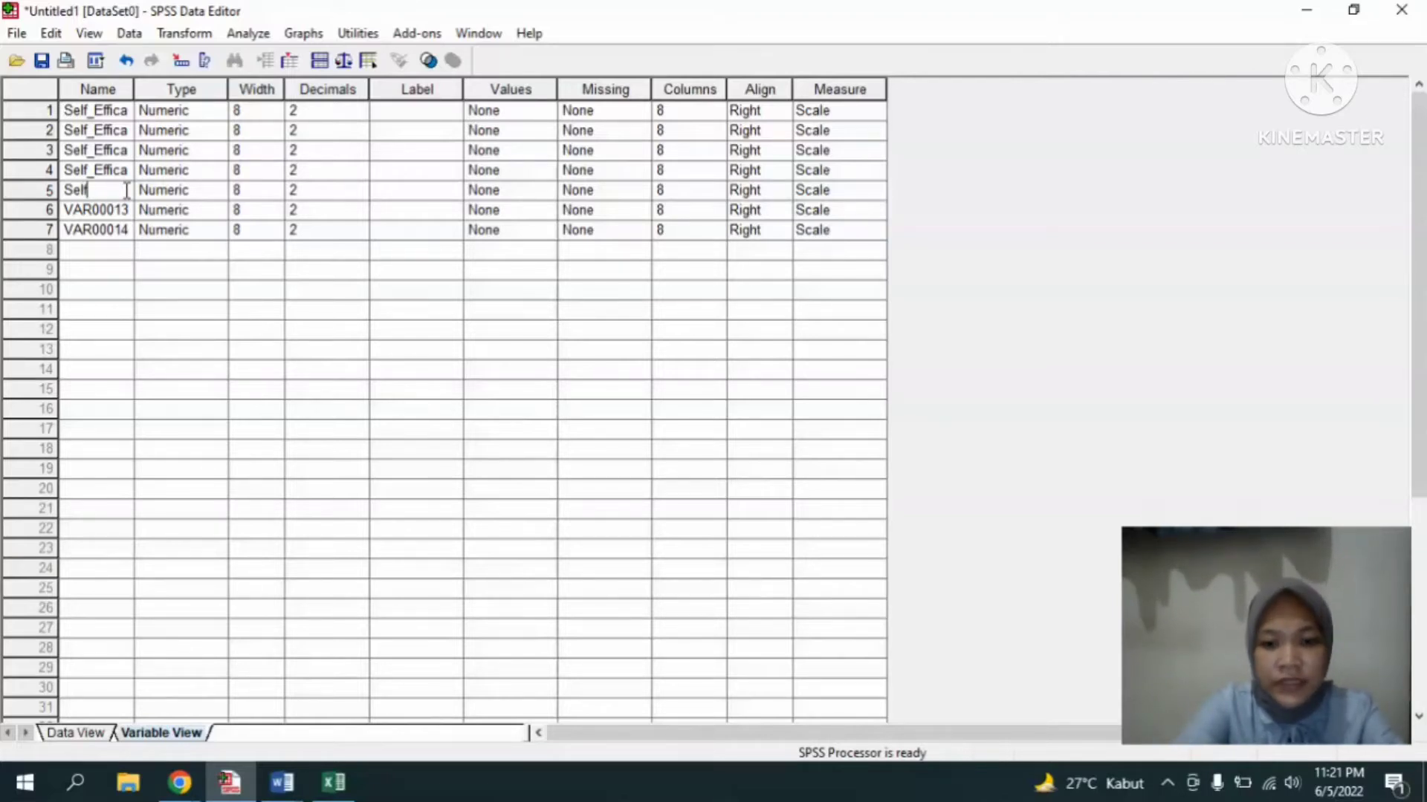
{"action": "type", "text": "_"}
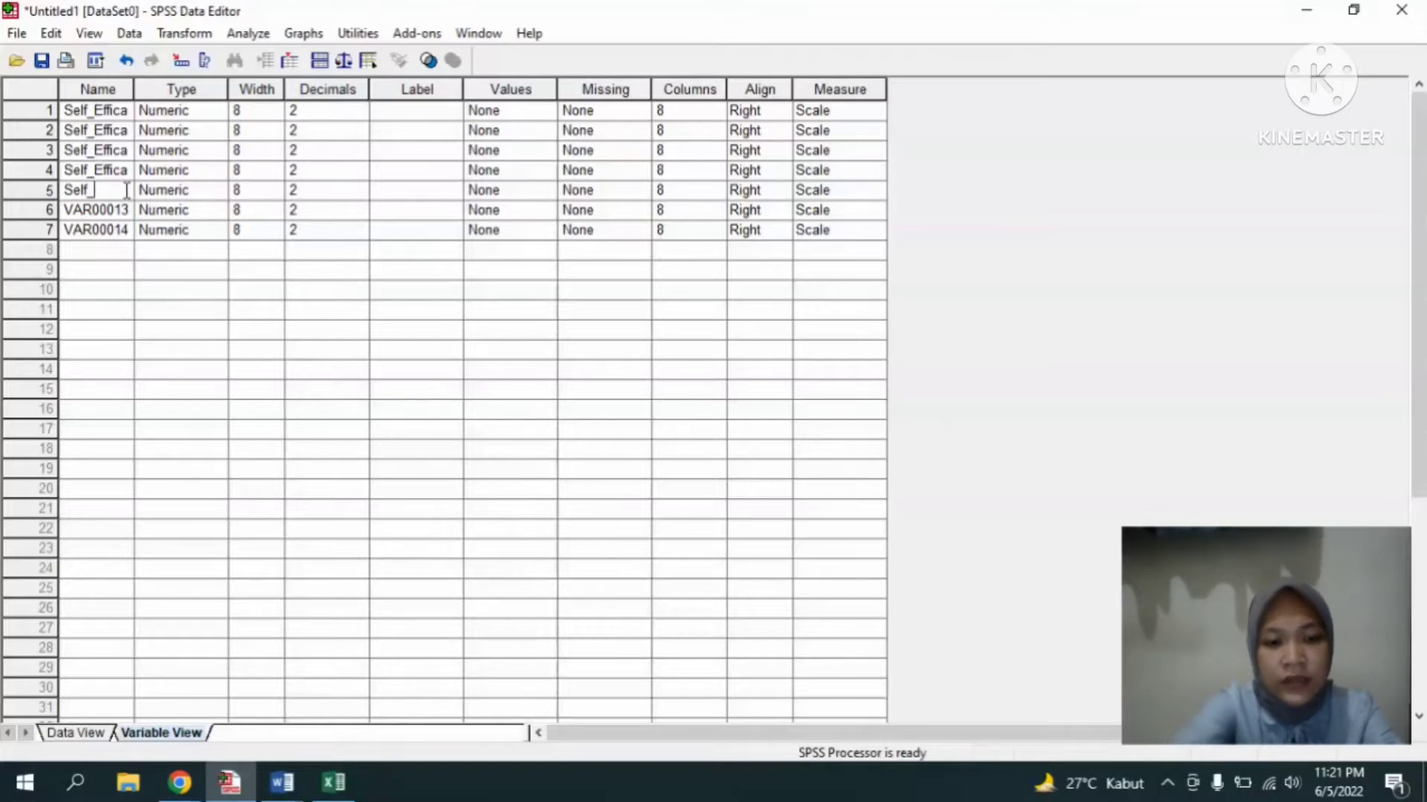
{"action": "type", "text": "Effica"}
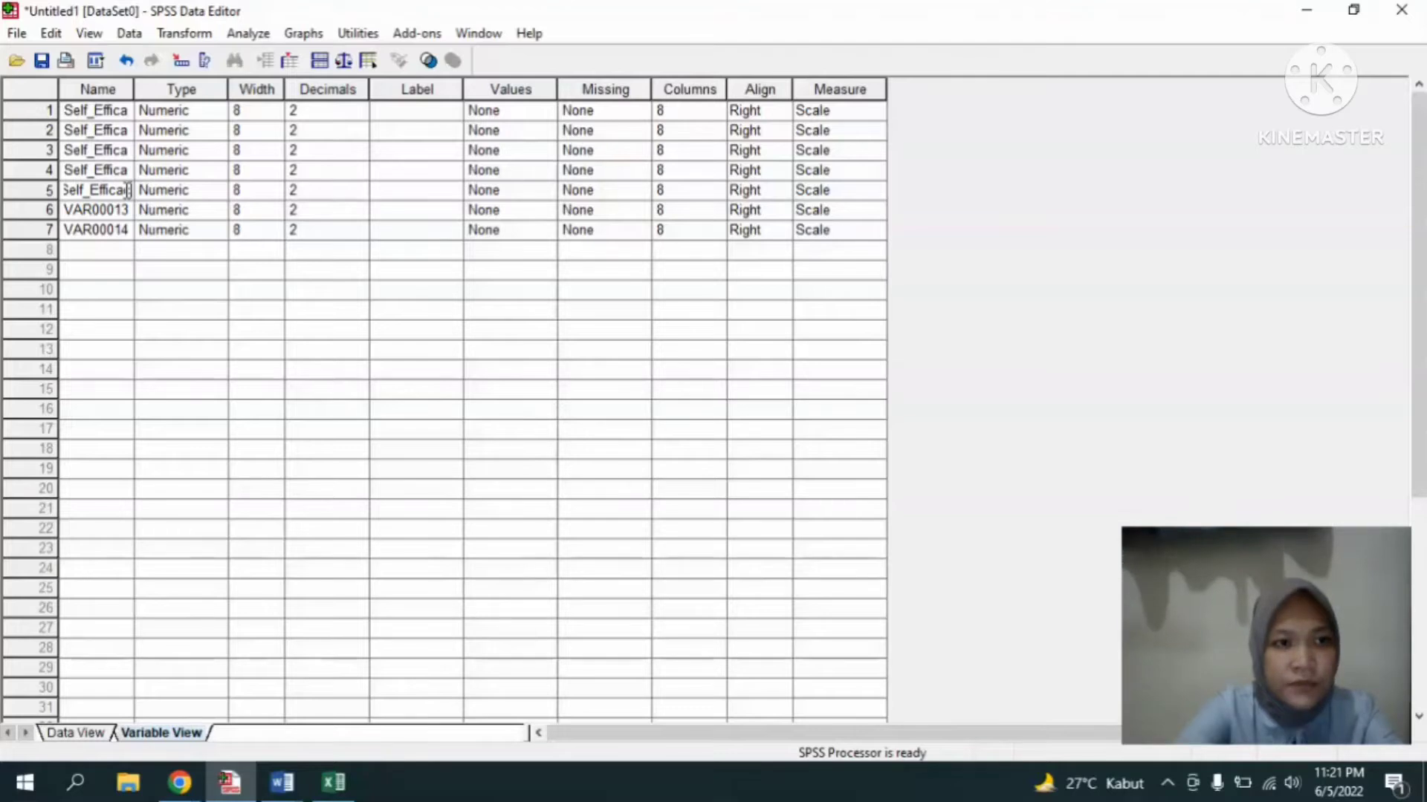
{"action": "type", "text": "cy"}
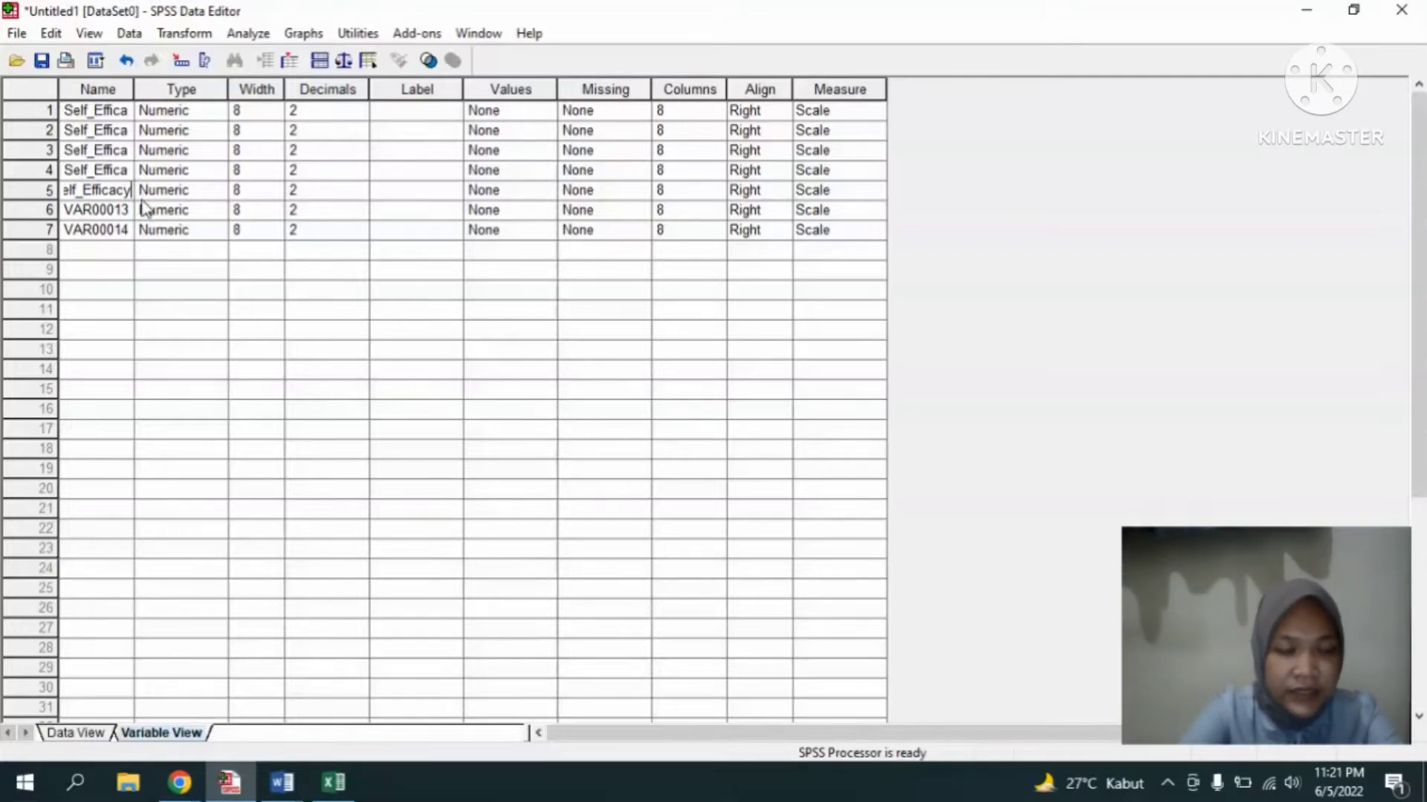
{"action": "type", "text": "5"}
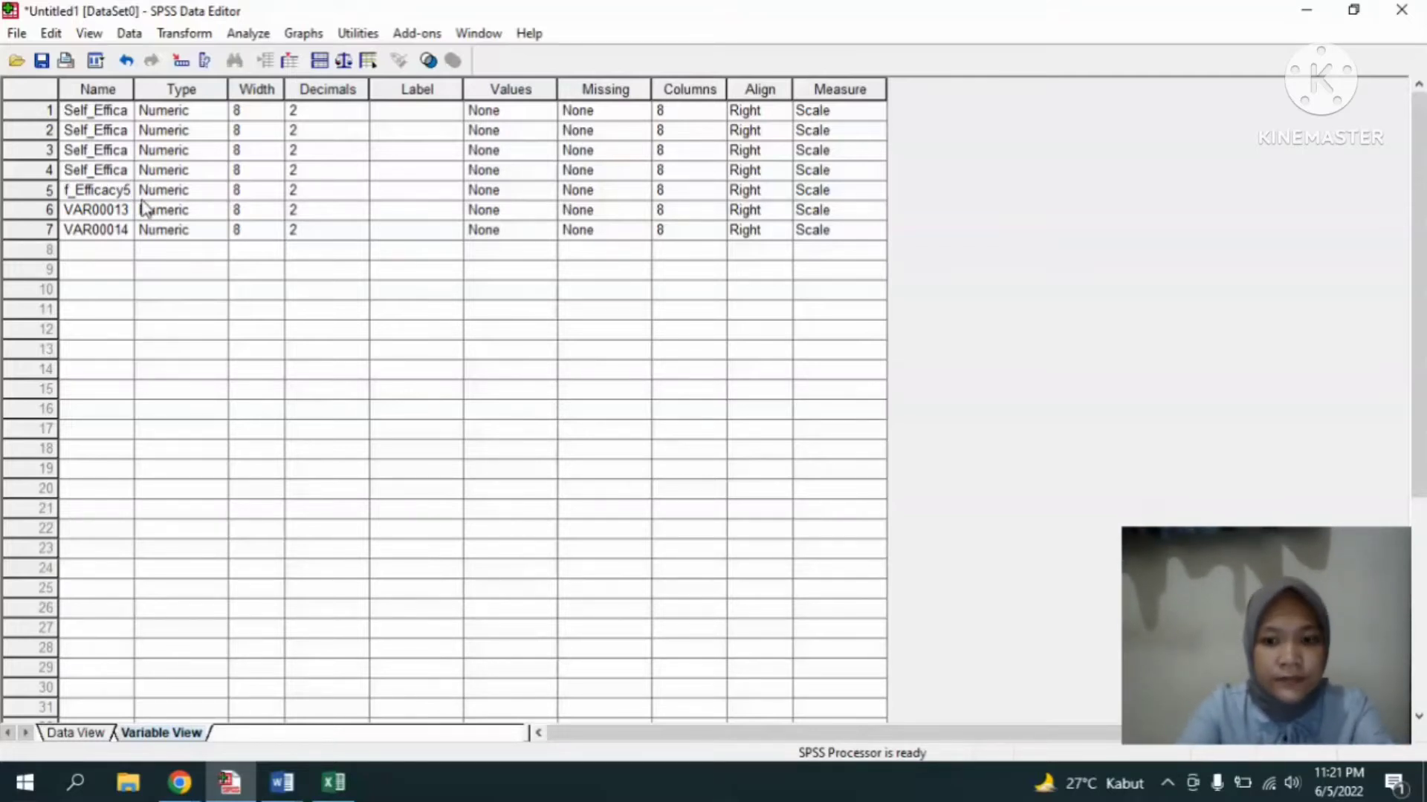
{"action": "key", "text": "Return"}
- Rename the sixth variable in Variable View to Self_Efficacy6
{"action": "double_click", "coordinate": [131, 209]}
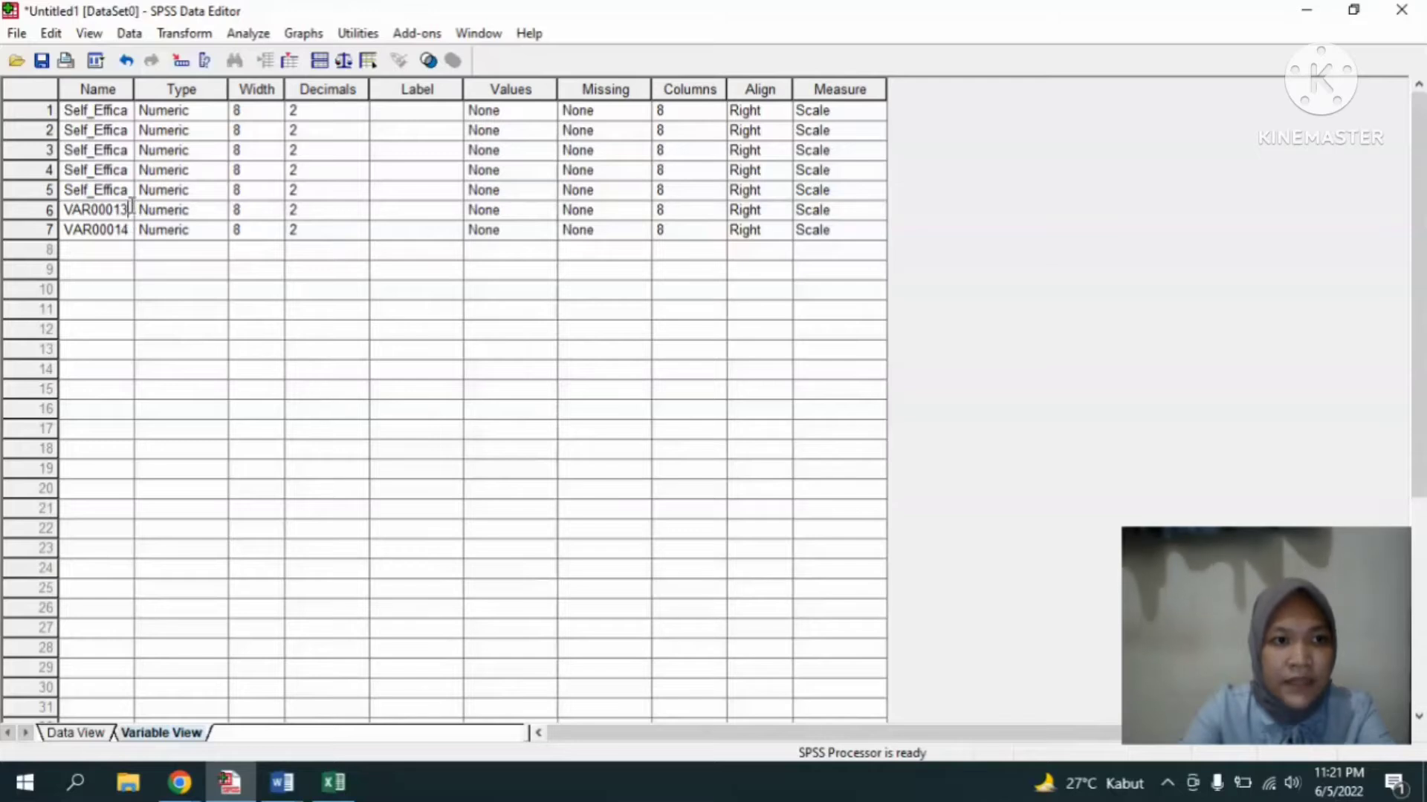
{"action": "key", "text": "BackSpace"}
{"action": "key", "text": "BackSpace"}
{"action": "key", "text": "BackSpace"}
{"action": "key", "text": "BackSpace"}
{"action": "key", "text": "BackSpace"}
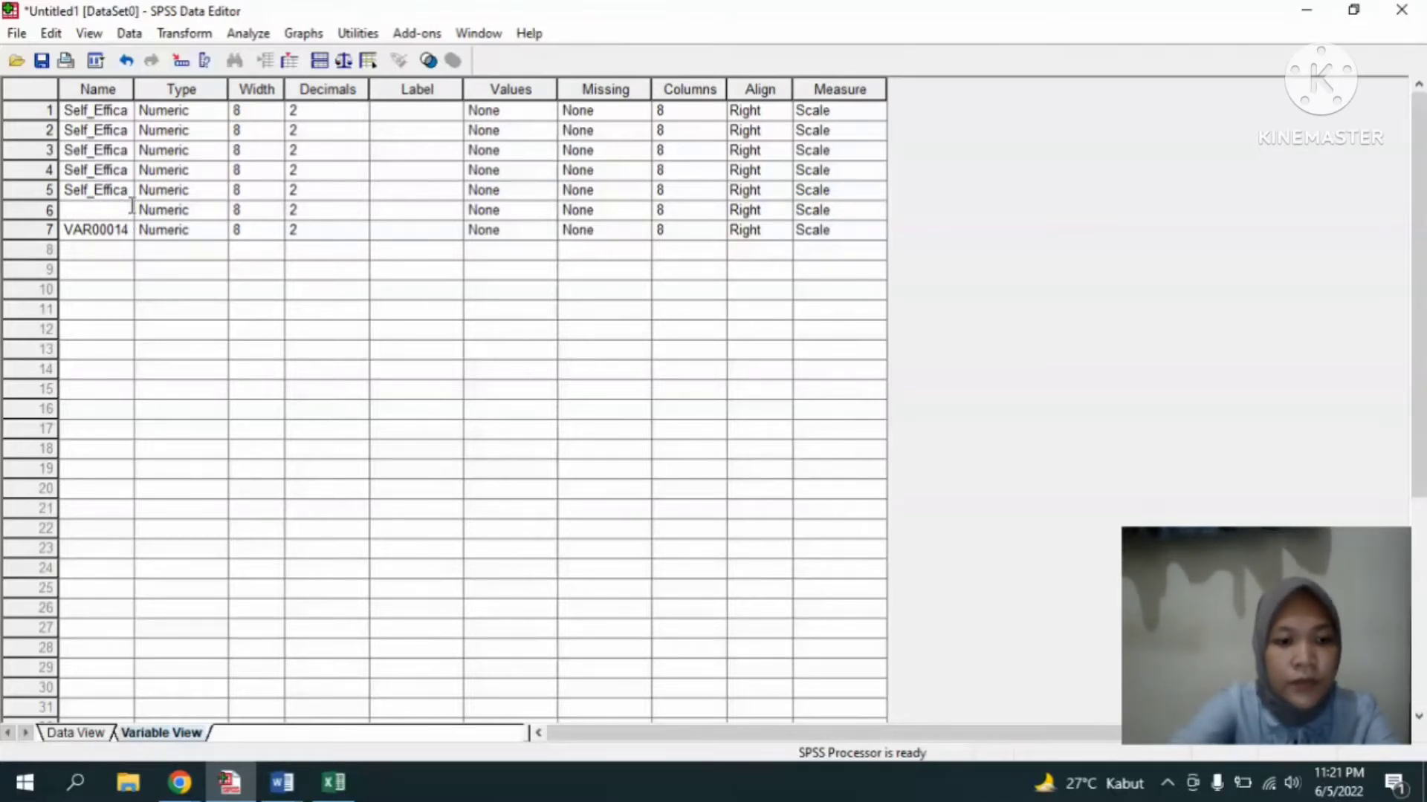
{"action": "type", "text": "Self"}
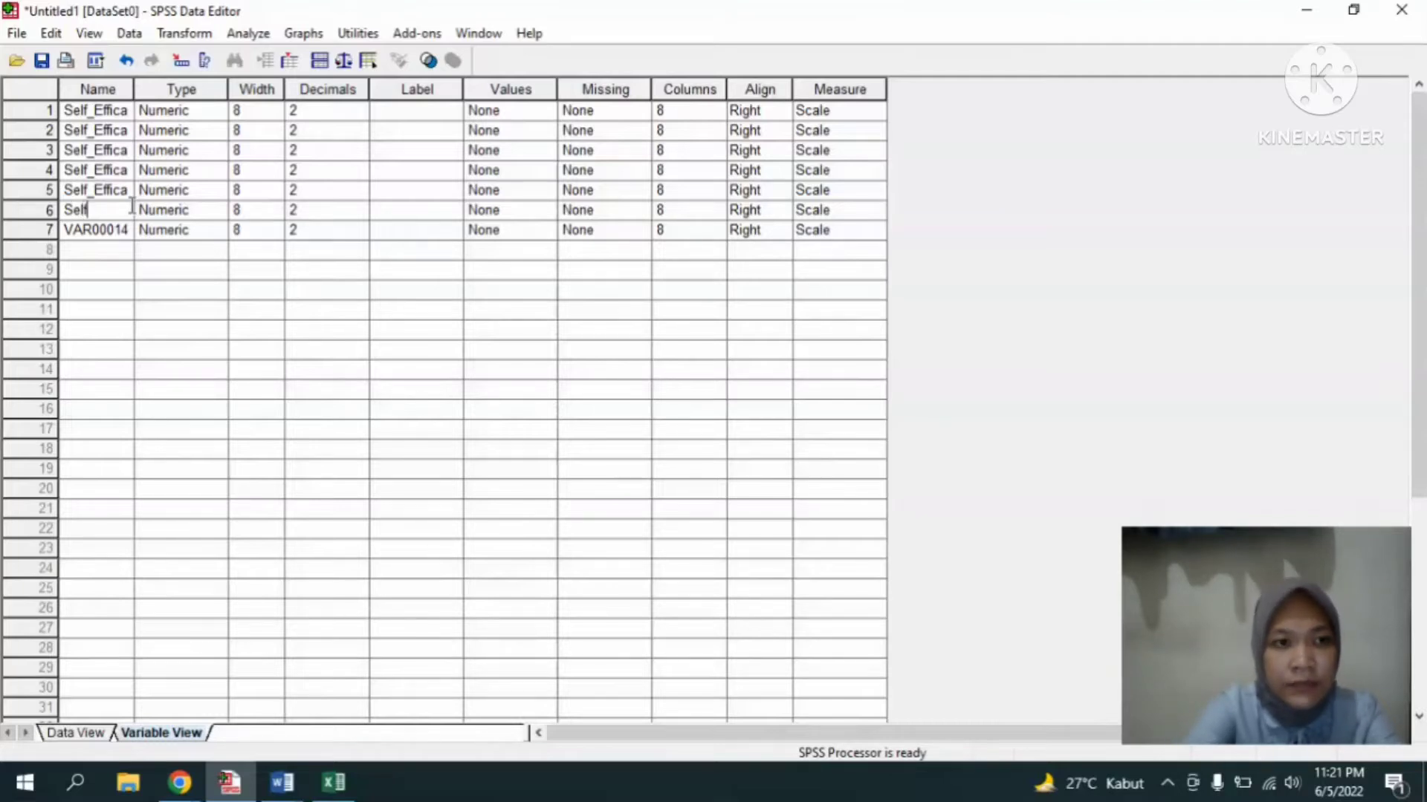
{"action": "type", "text": "_"}
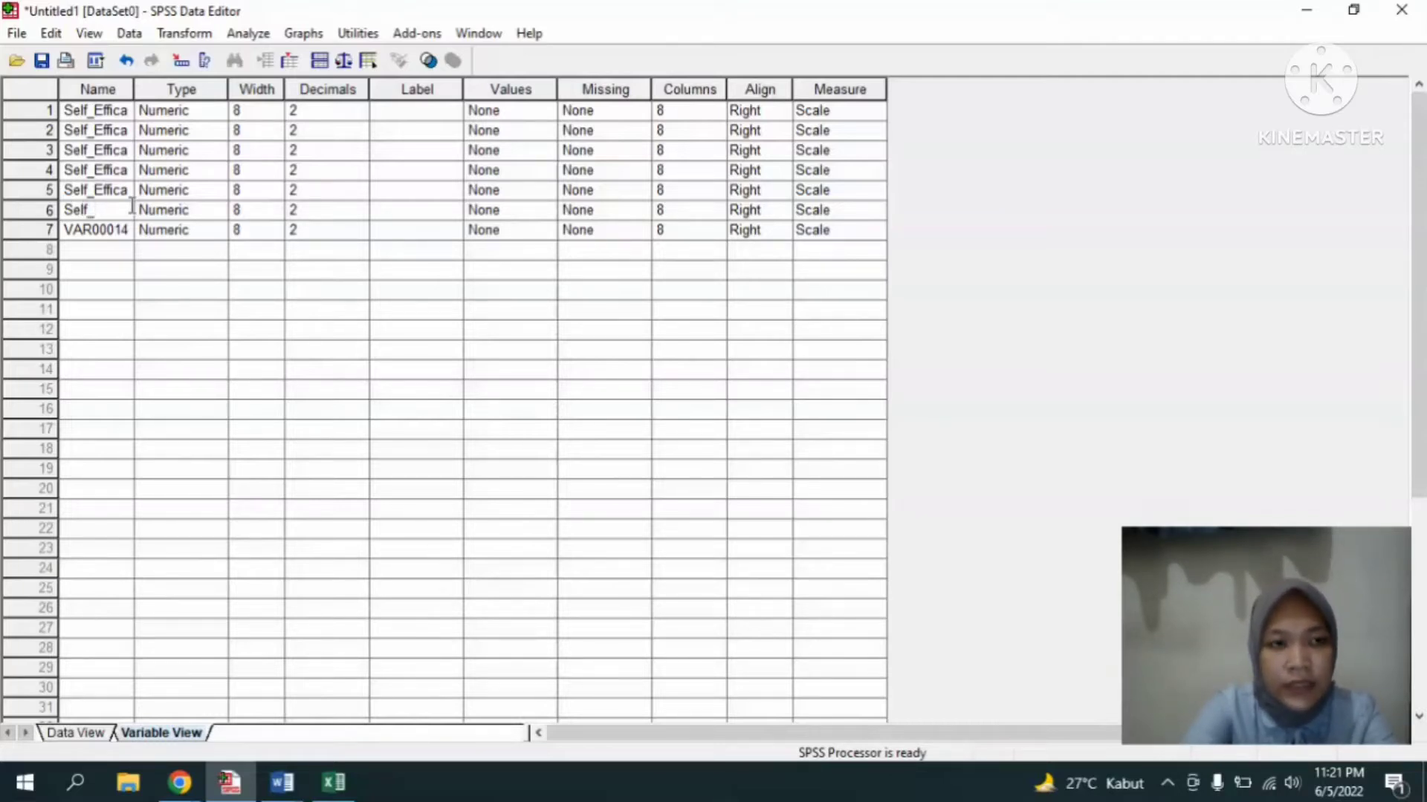
{"action": "type", "text": "Eff"}
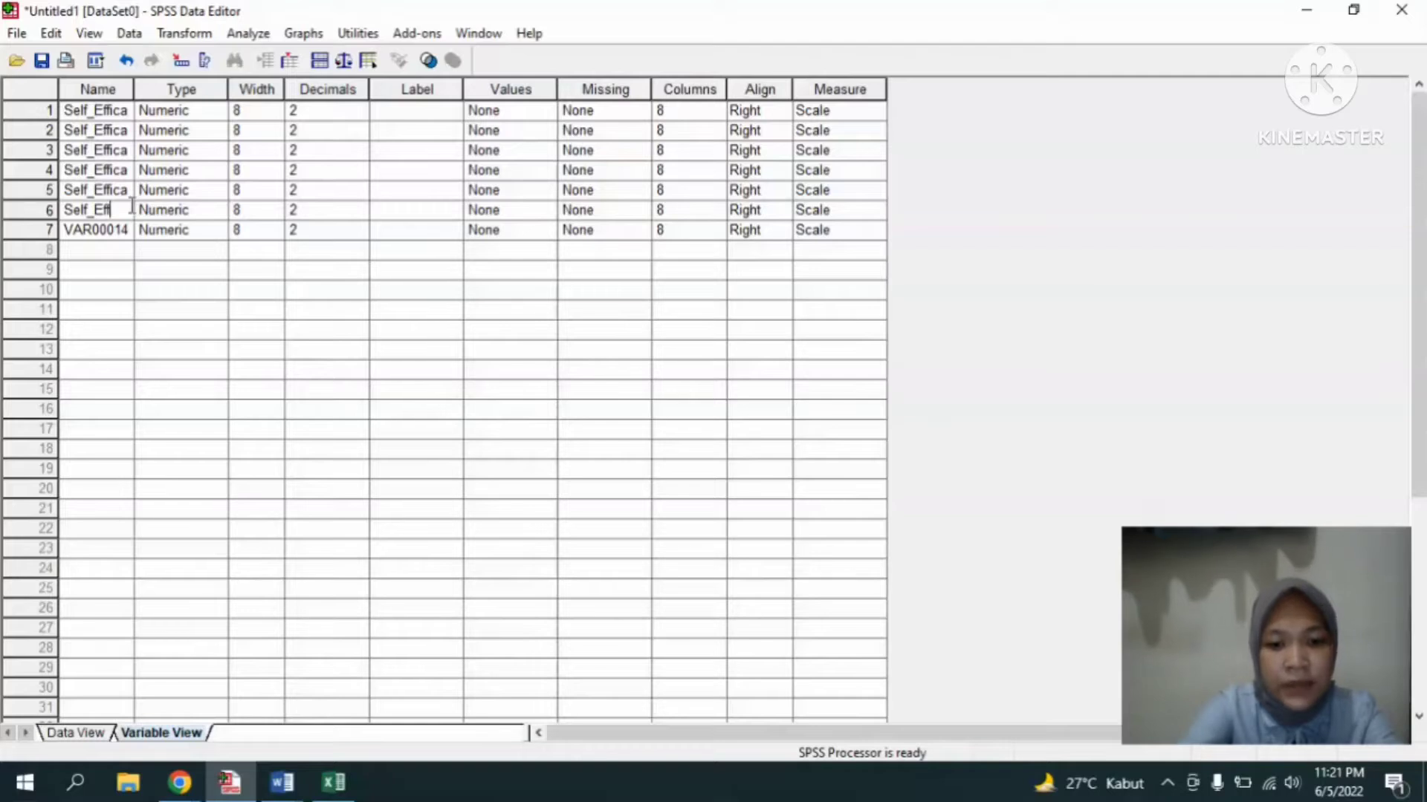
{"action": "type", "text": "icacy"}
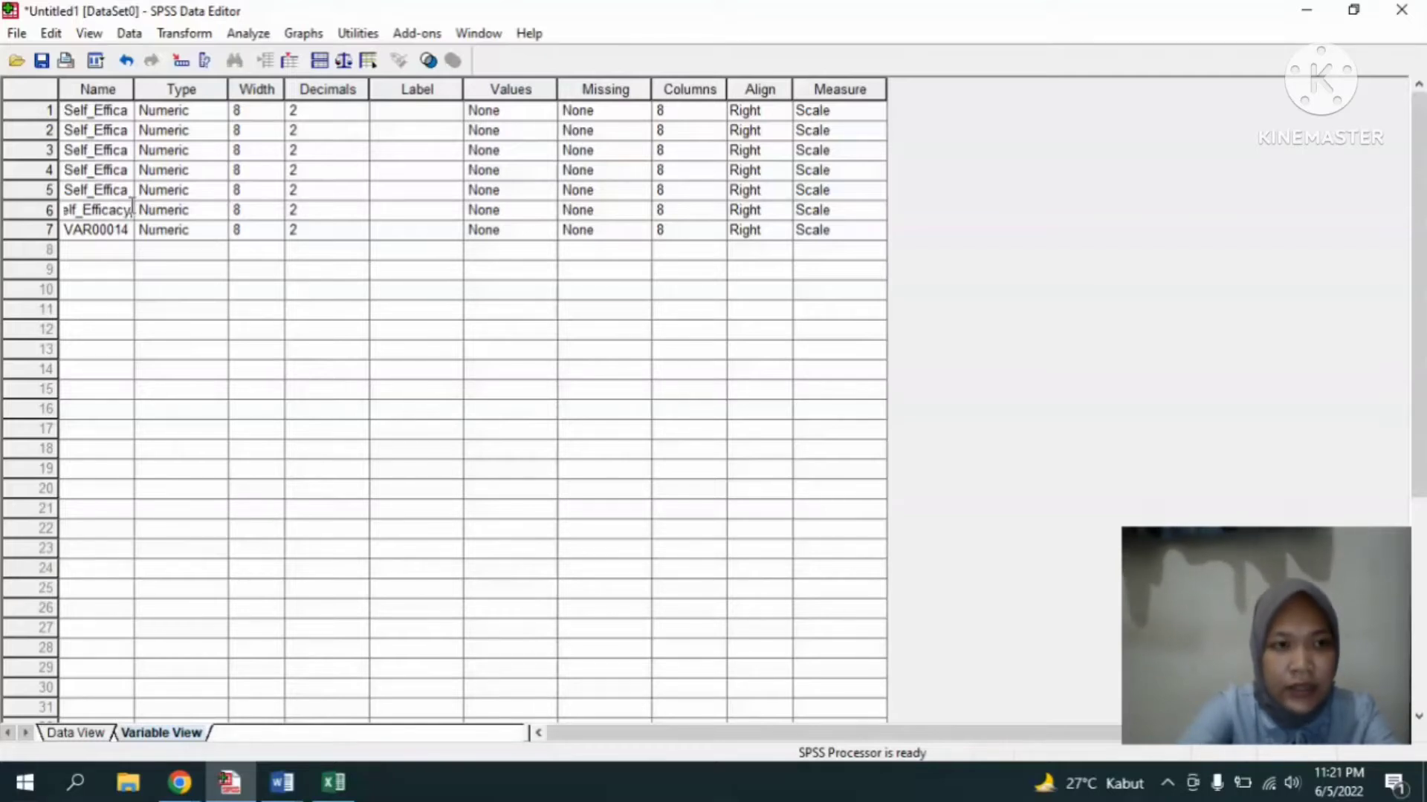
{"action": "type", "text": "6"}
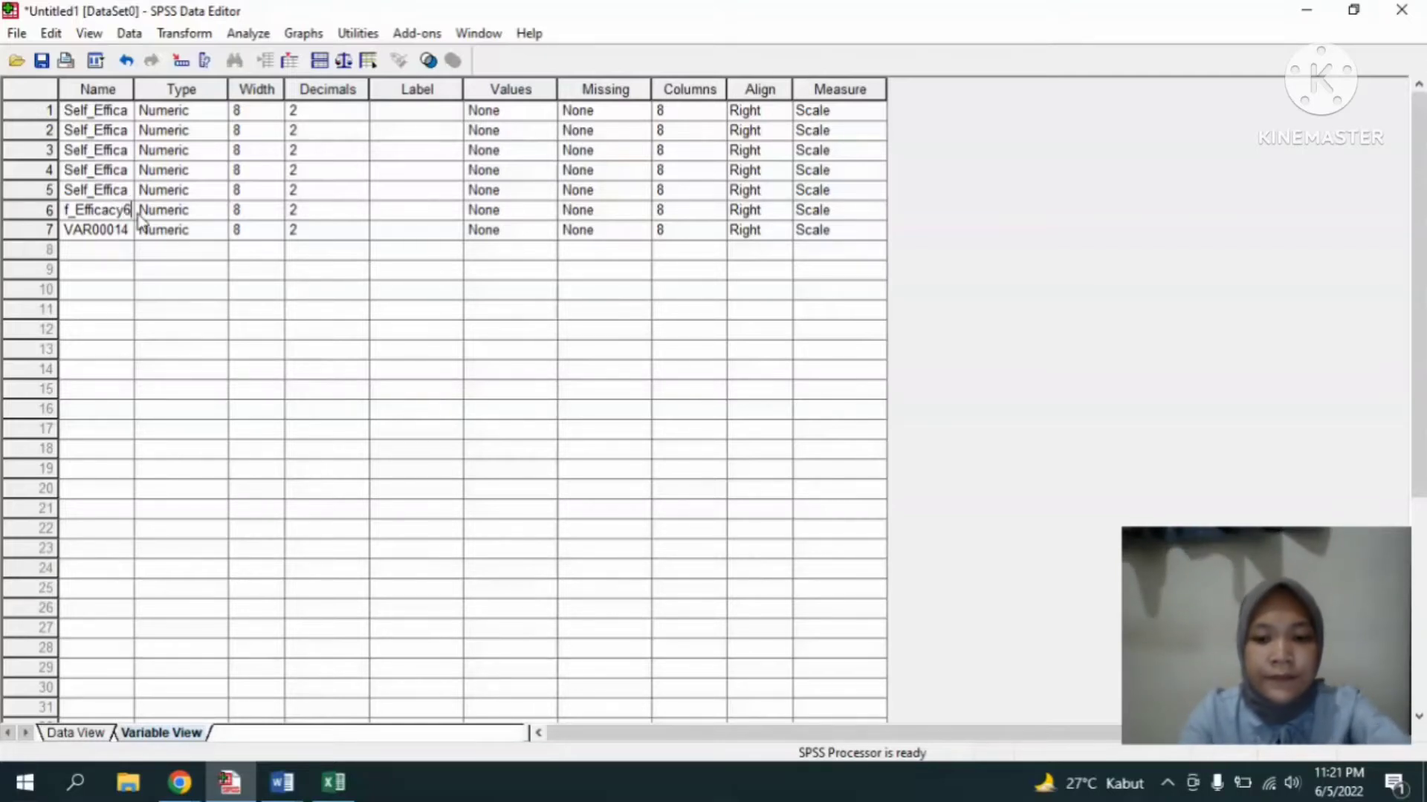
{"action": "key", "text": "Return"}
- Rename the seventh variable to Total and return to Data View
{"action": "double_click", "coordinate": [132, 232]}
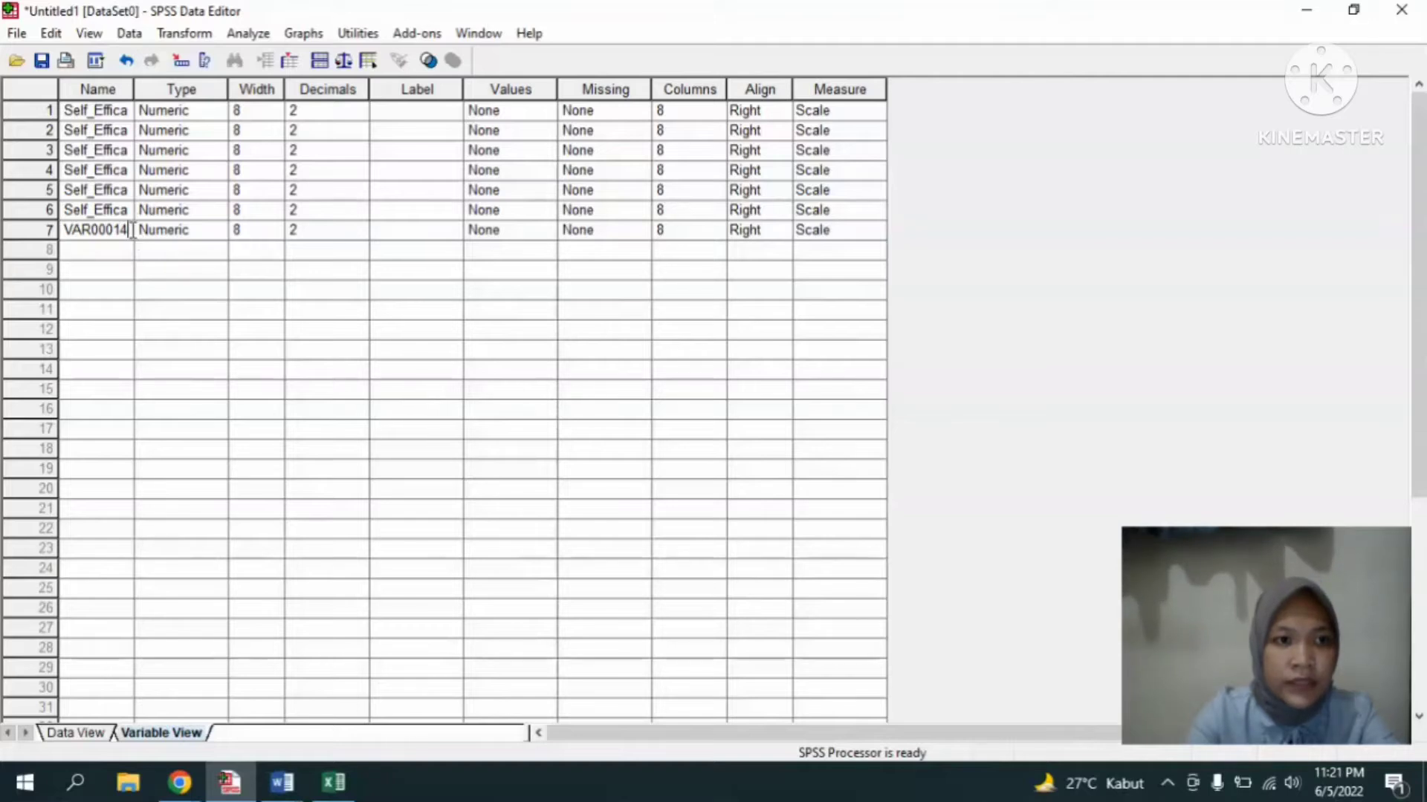
{"action": "key", "text": "BackSpace"}
{"action": "key", "text": "BackSpace"}
{"action": "key", "text": "BackSpace"}
{"action": "key", "text": "BackSpace"}
{"action": "key", "text": "BackSpace"}
{"action": "key", "text": "BackSpace"}
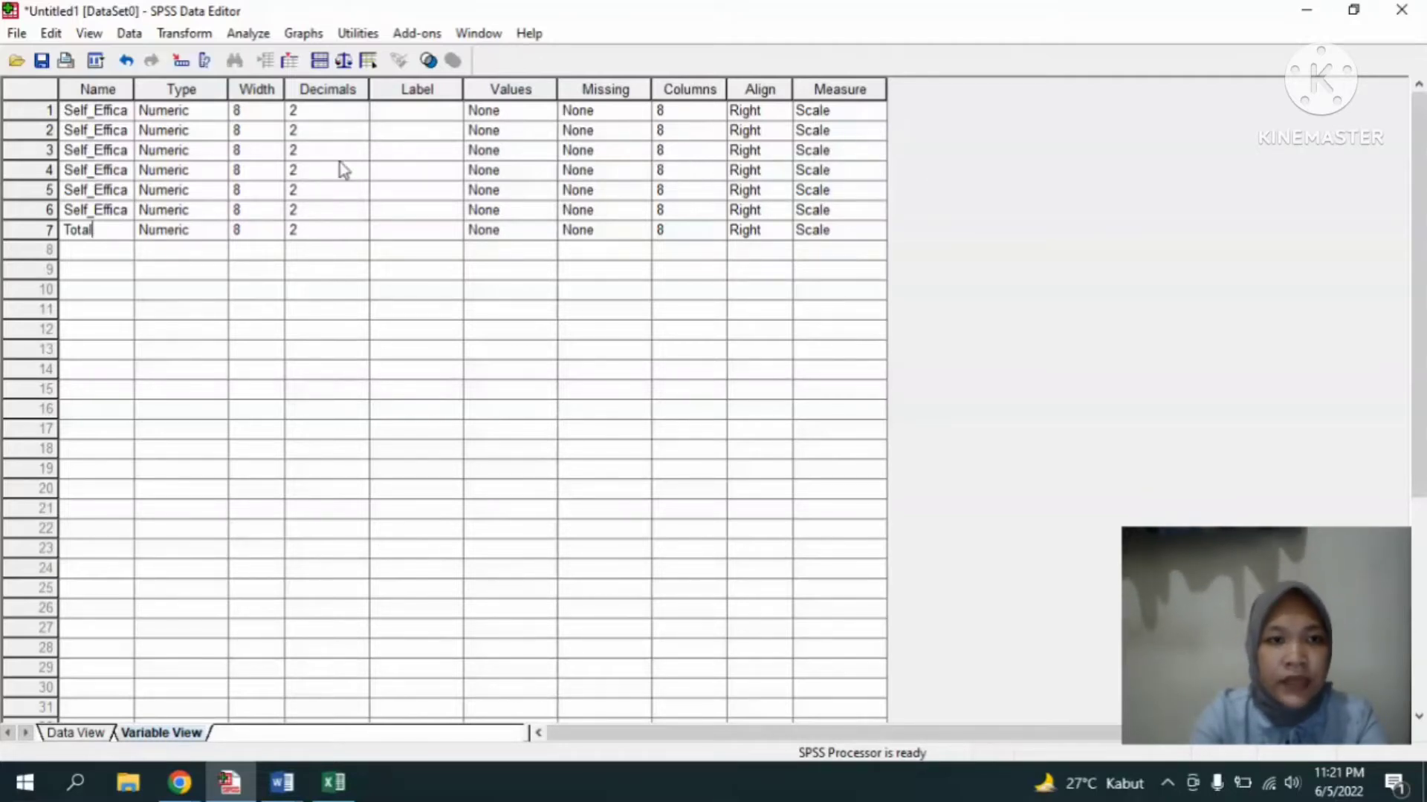
{"action": "left_click", "coordinate": [76, 732]}
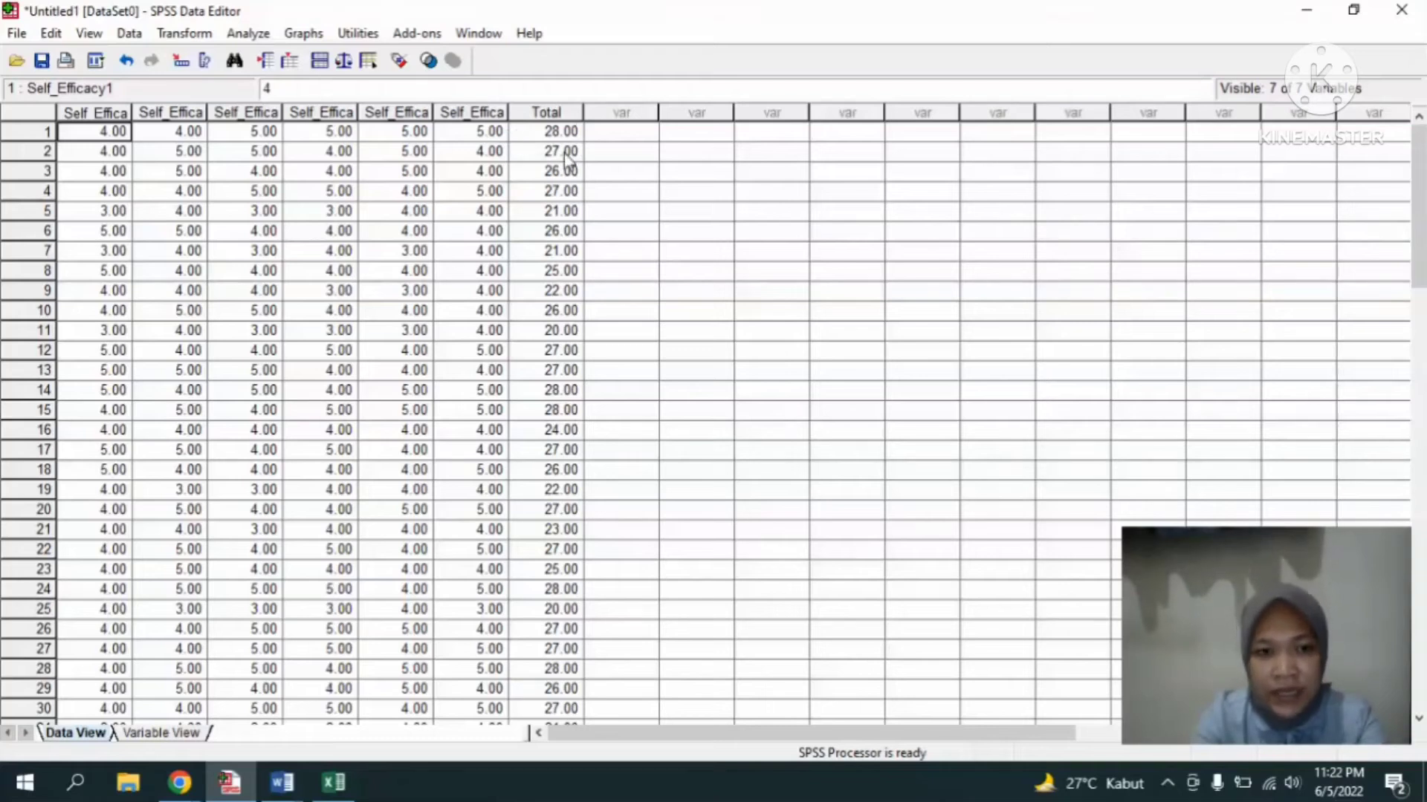
- Run a two-tailed bivariate Pearson correlation on Self_Efficacy1 through Self_Efficacy6 and Total, with significant correlations flagged
{"action": "left_click", "coordinate": [250, 34]}
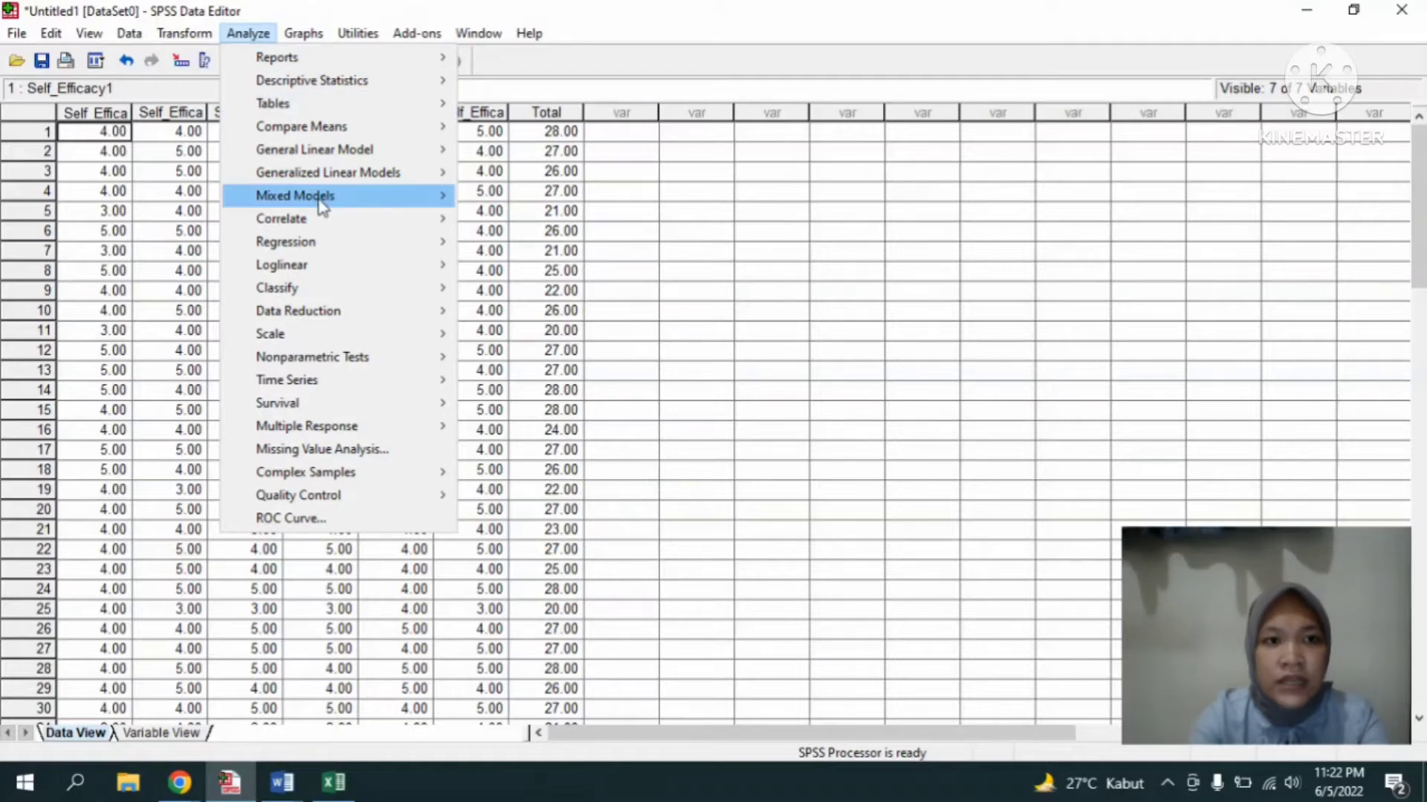
{"action": "mouse_move", "coordinate": [342, 220]}
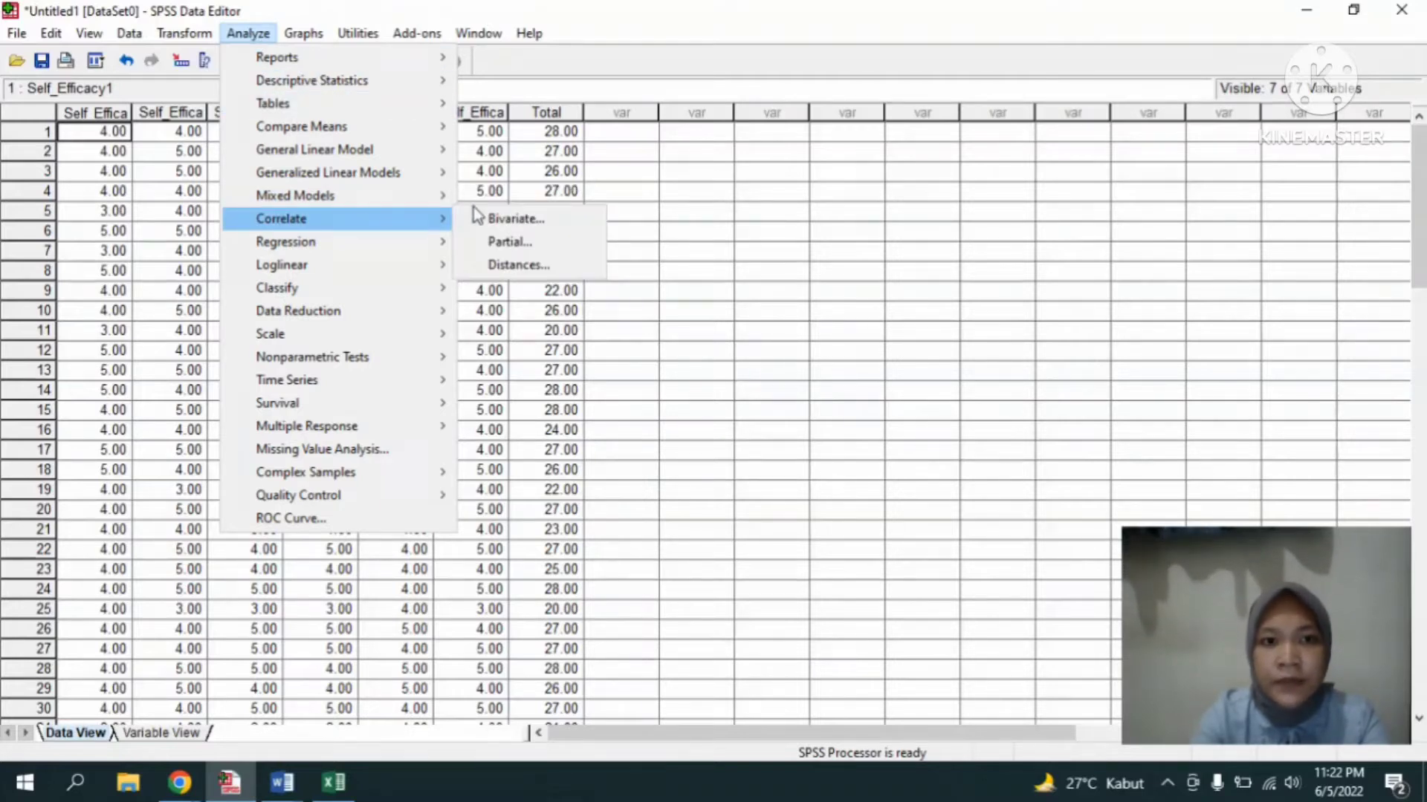
{"action": "left_click", "coordinate": [530, 227]}
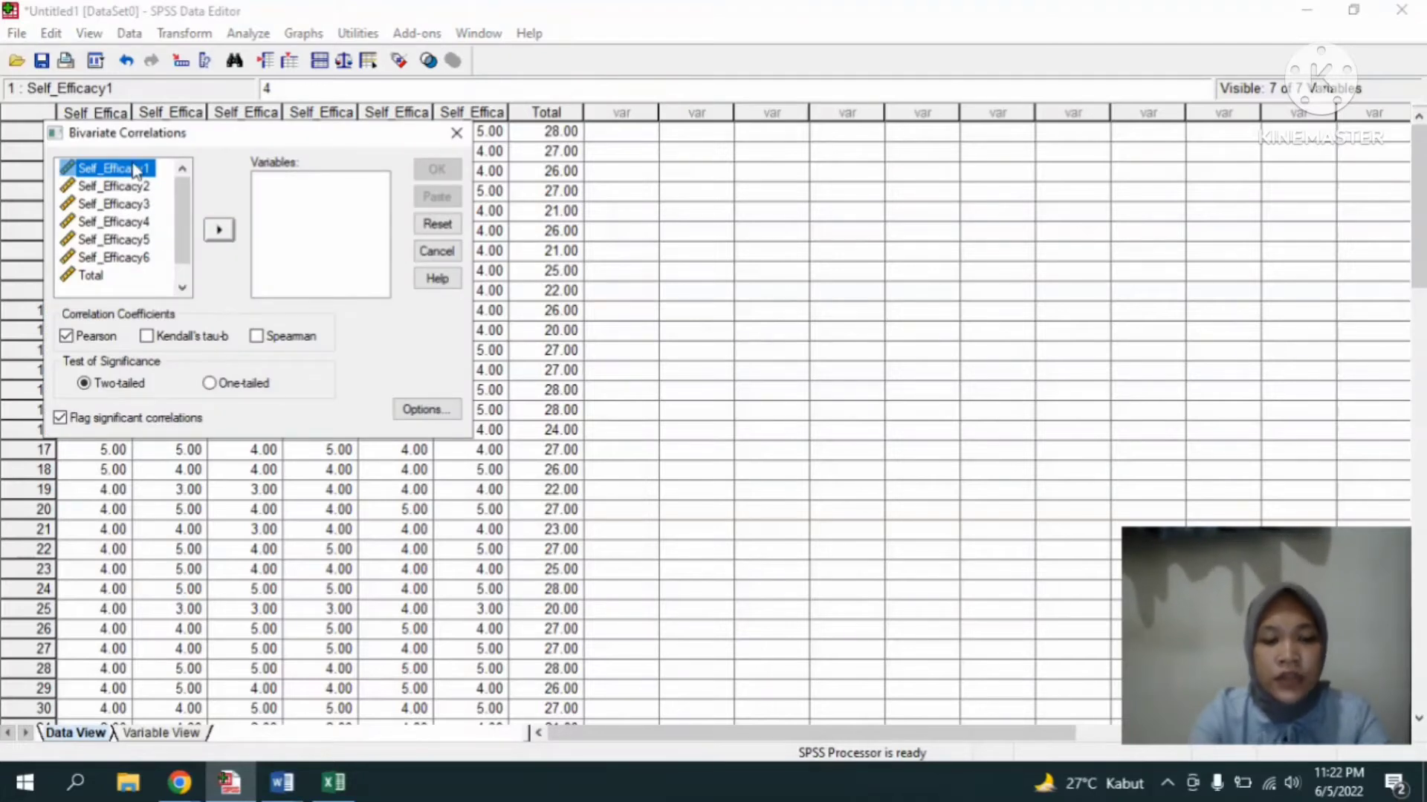
{"action": "left_click_drag", "start_coordinate": [136, 171], "coordinate": [153, 275]}
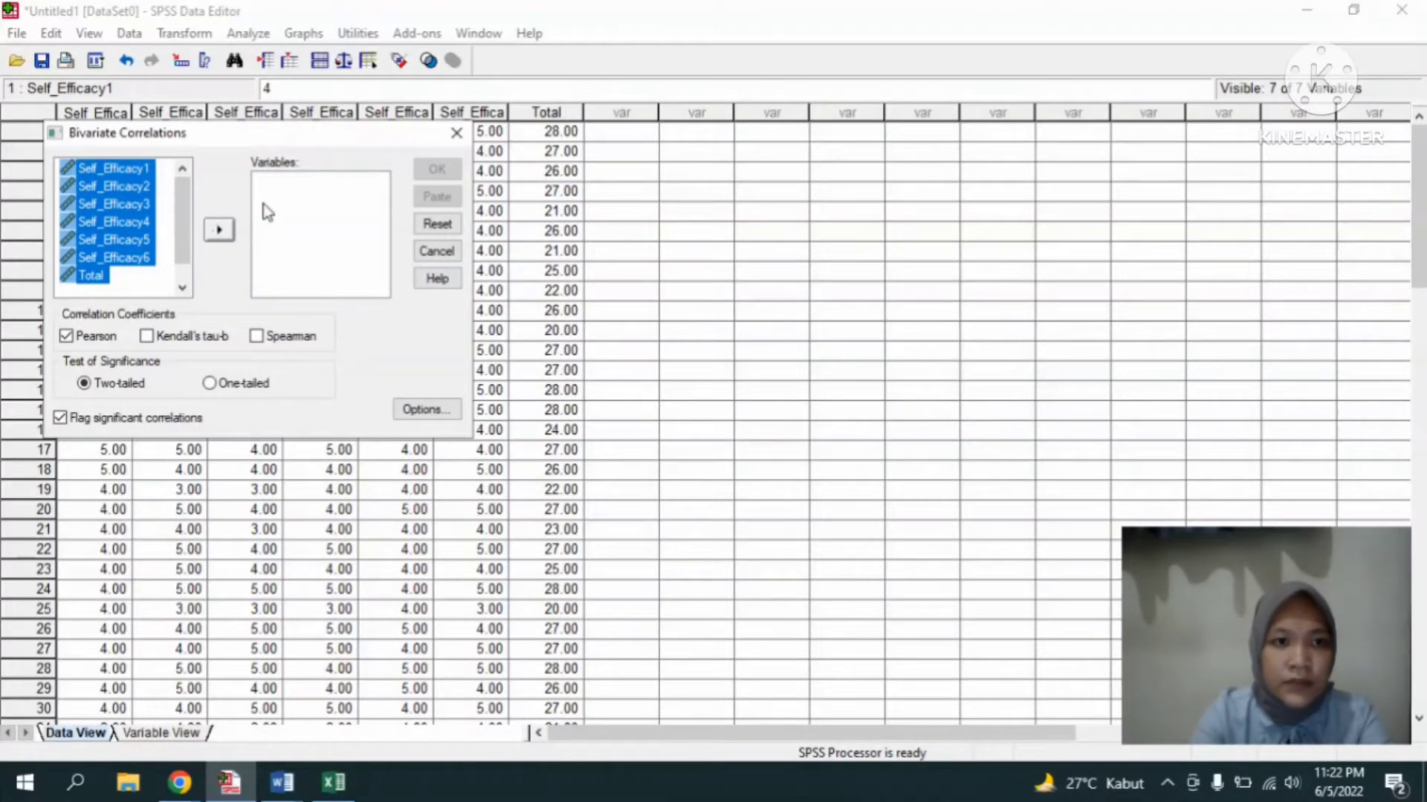
{"action": "left_click", "coordinate": [219, 231]}
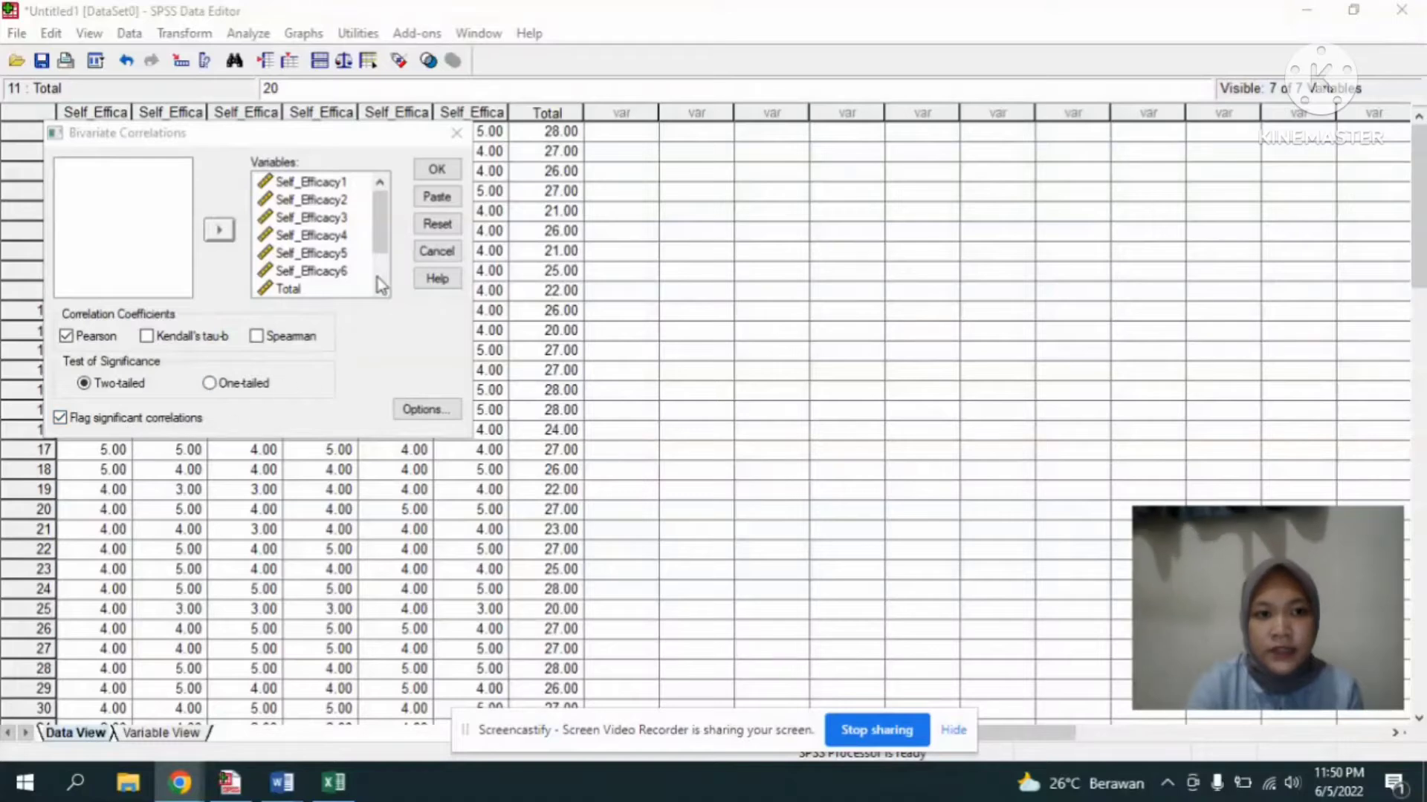
{"action": "left_click", "coordinate": [444, 170]}
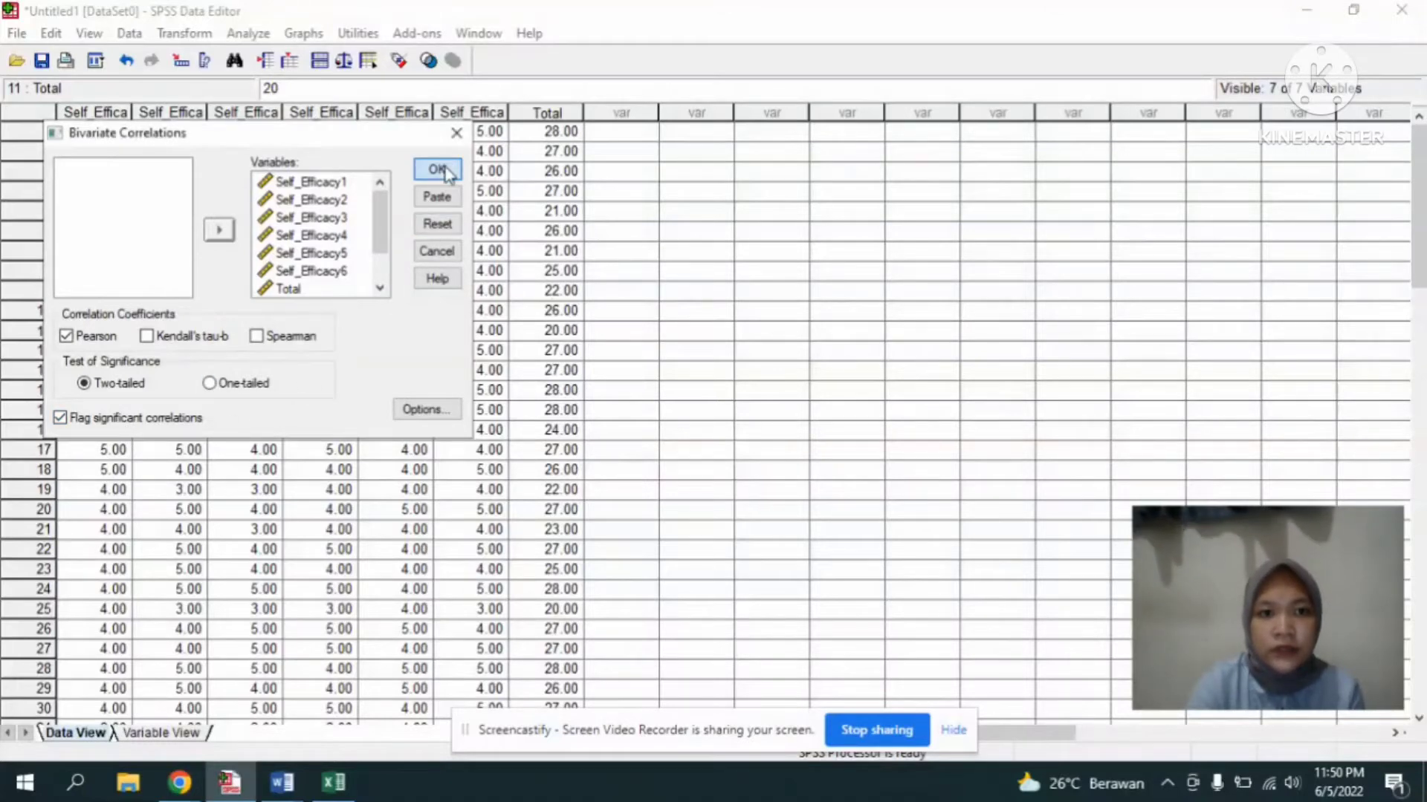
{"action": "left_click", "coordinate": [444, 170]}
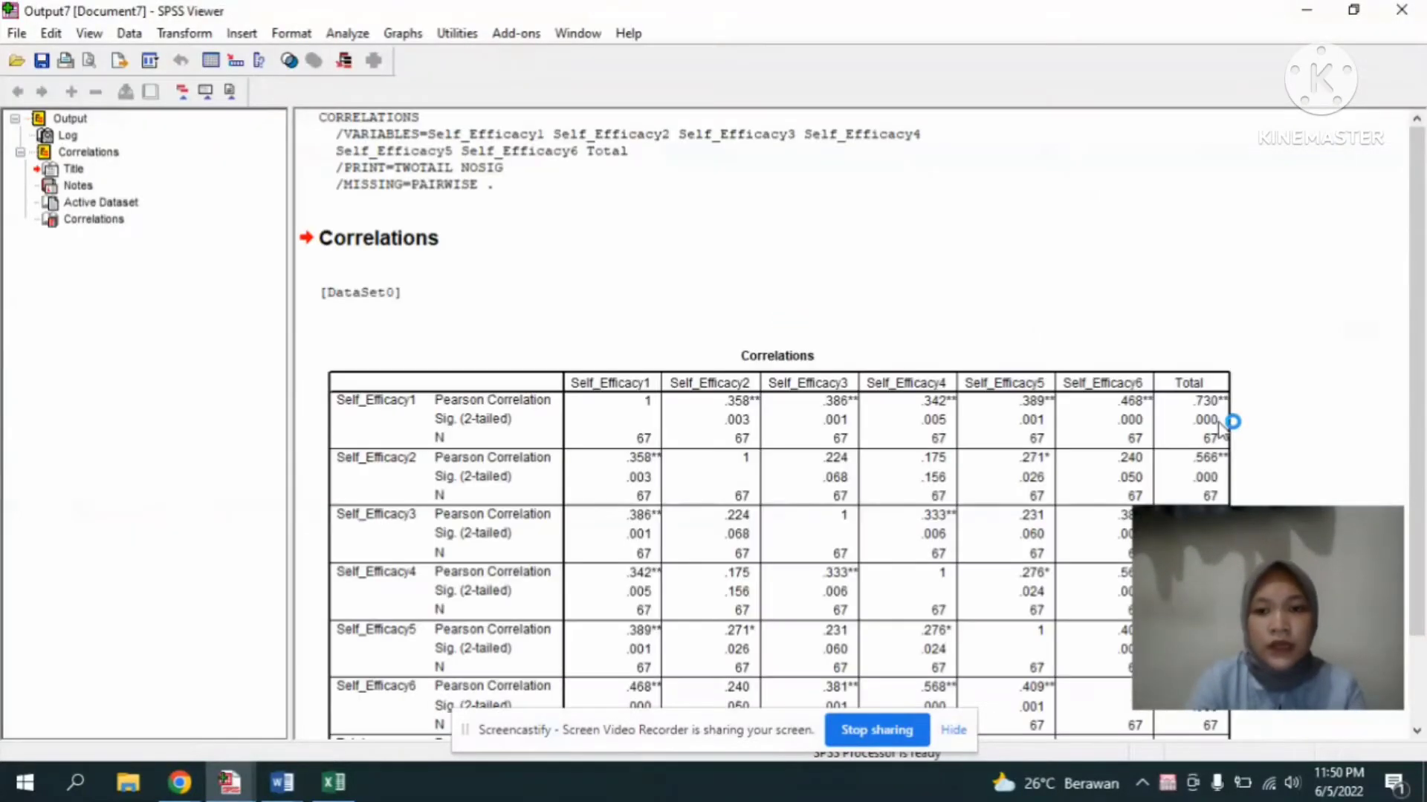
- Examine each item's correlation with Total and compare it with the critical values in the Tabel r Product Moment document in Word
{"action": "left_click", "coordinate": [1165, 584]}
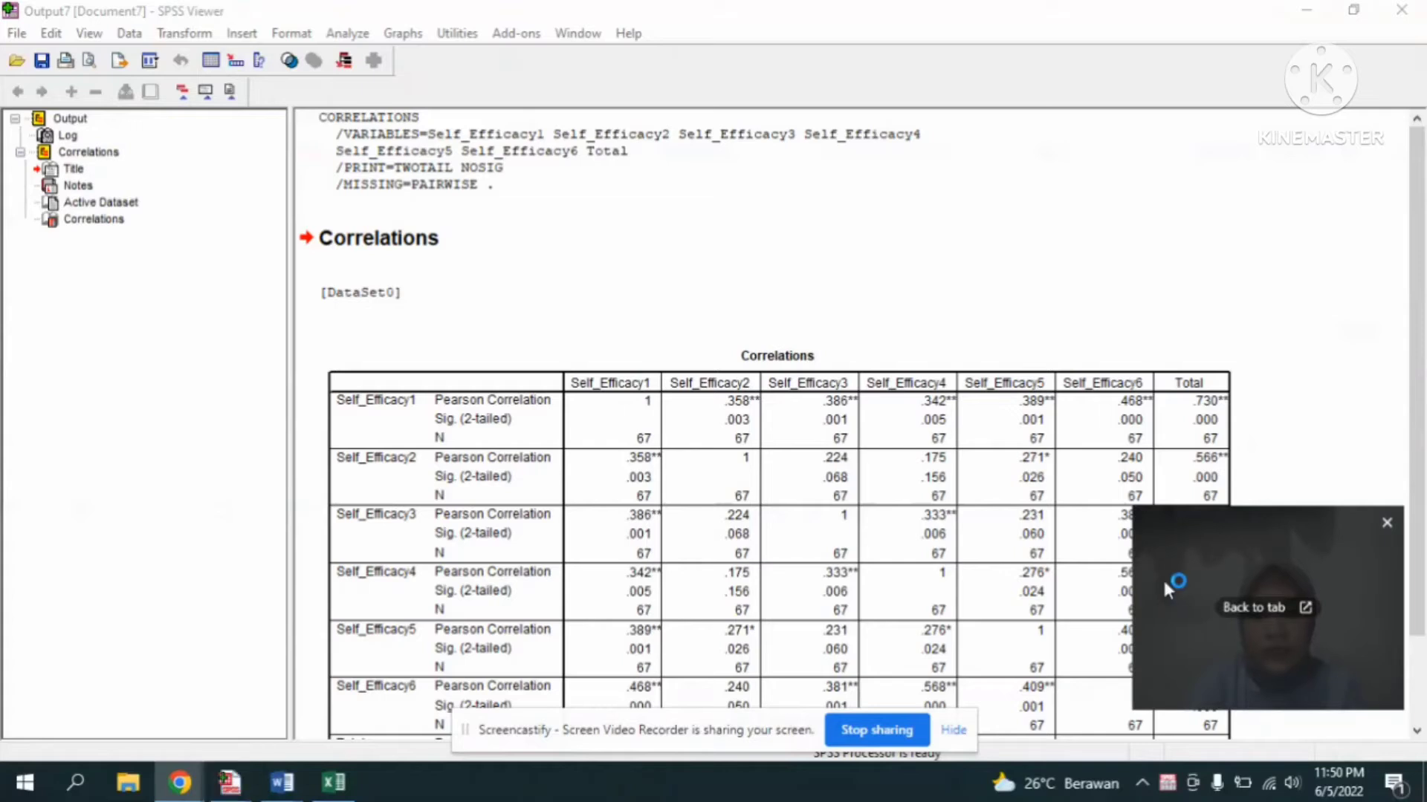
{"action": "left_click_drag", "start_coordinate": [1164, 582], "coordinate": [39, 324]}
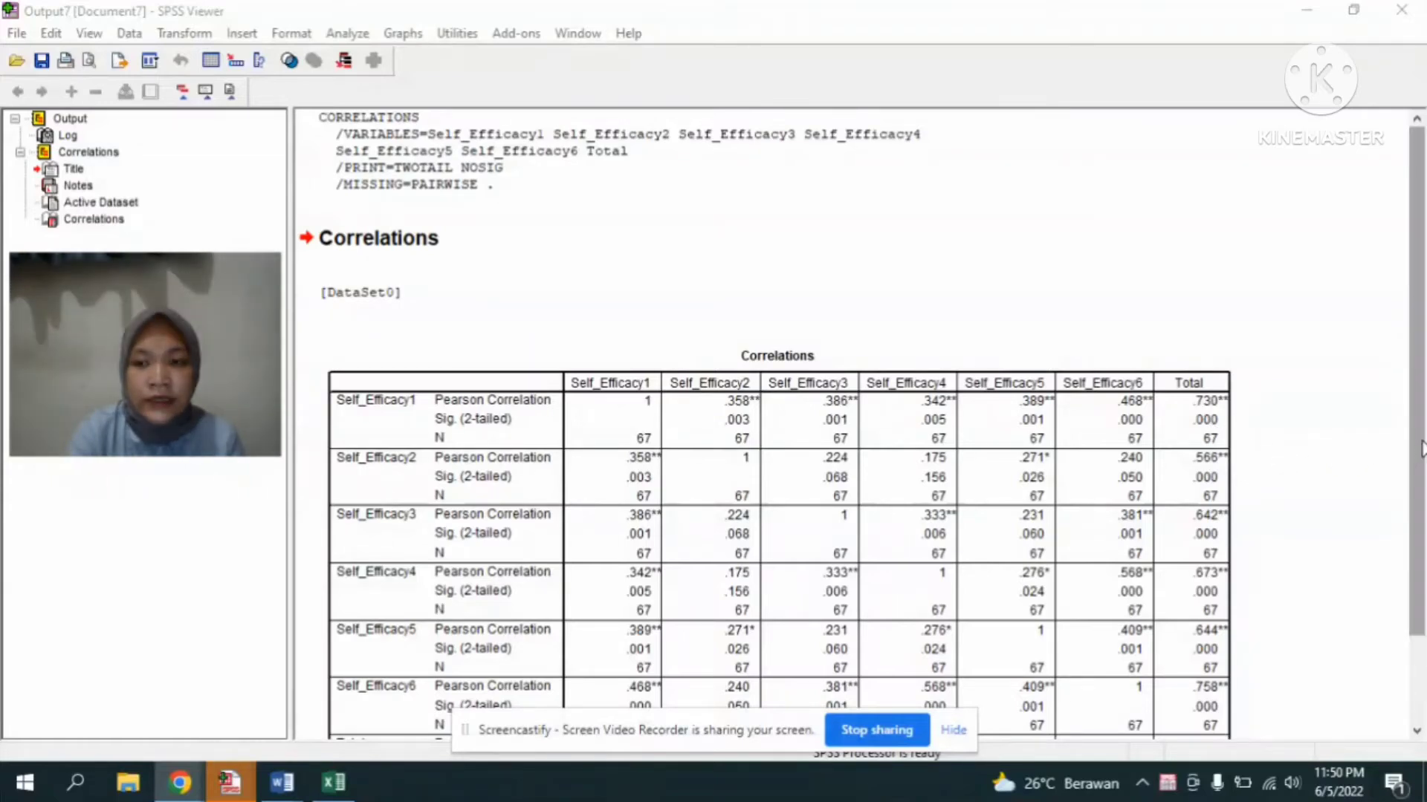
{"action": "left_click_drag", "start_coordinate": [1421, 449], "coordinate": [1420, 460]}
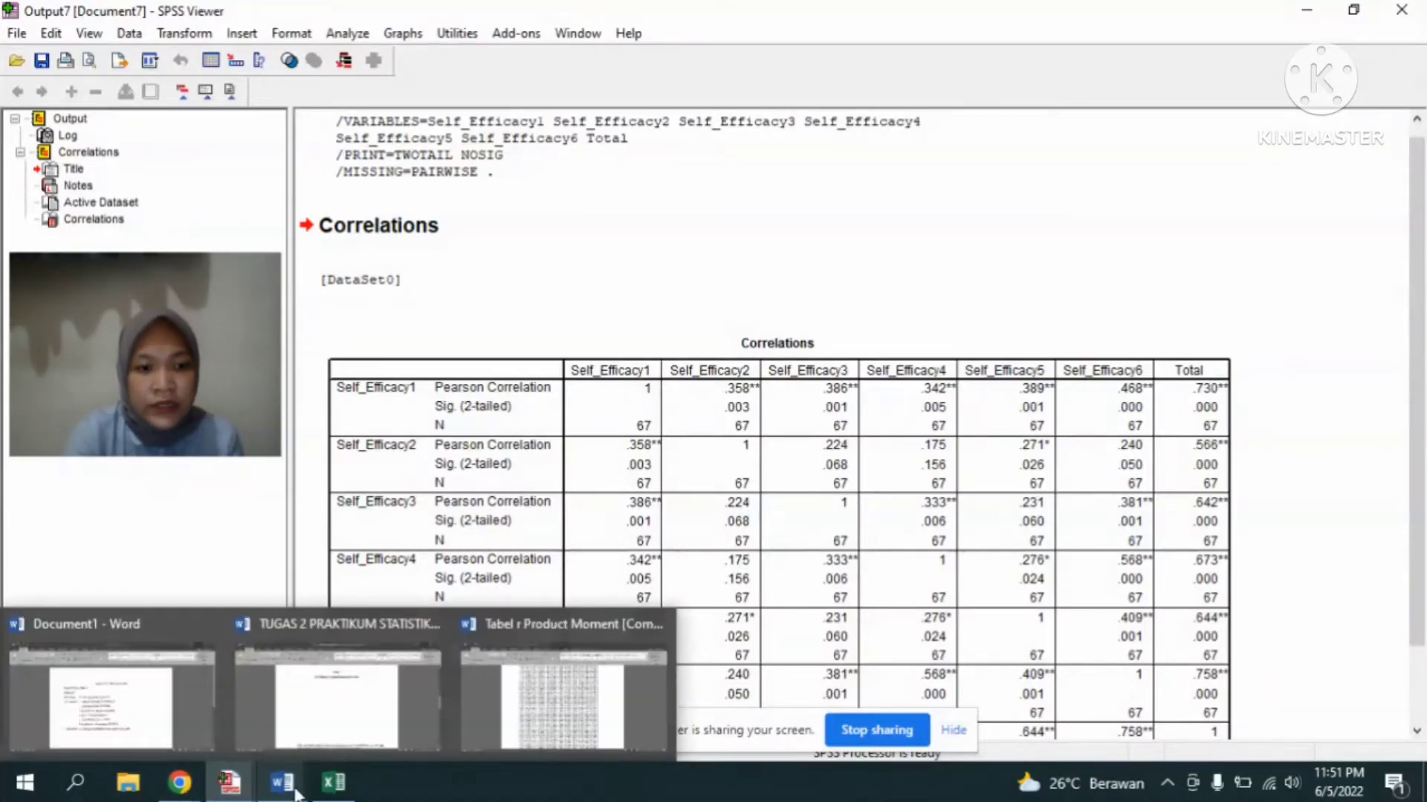
{"action": "mouse_move", "coordinate": [325, 786]}
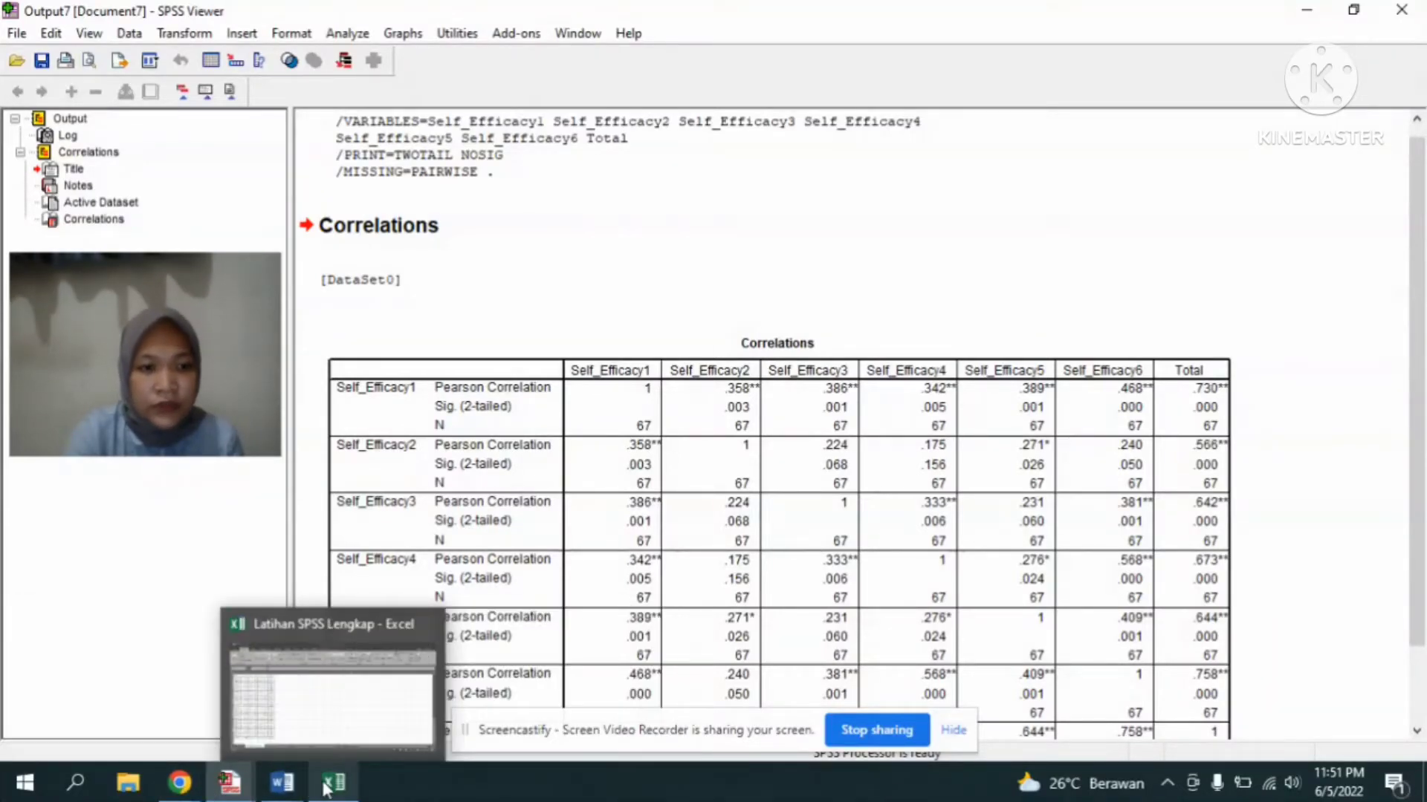
{"action": "left_click", "coordinate": [311, 740]}
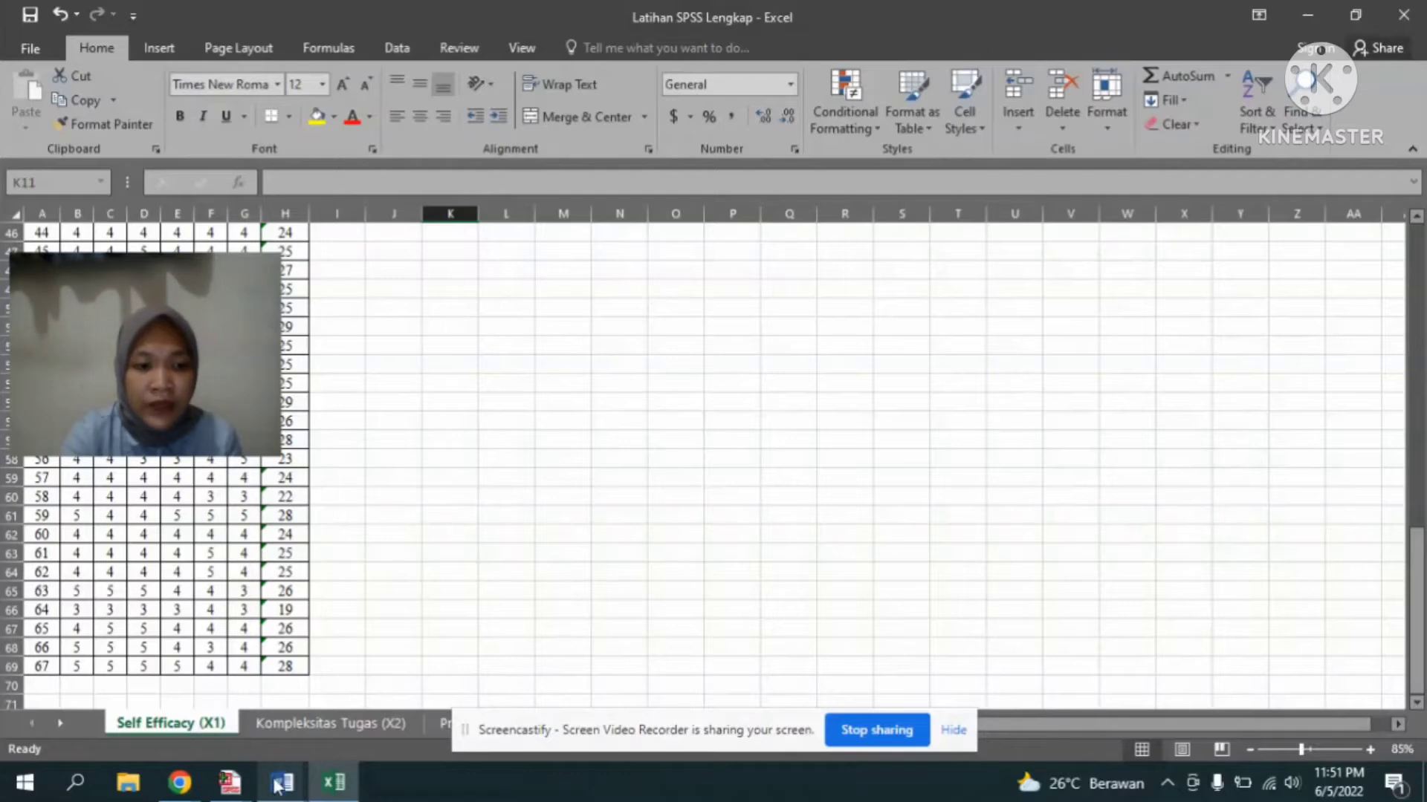
{"action": "mouse_move", "coordinate": [279, 786]}
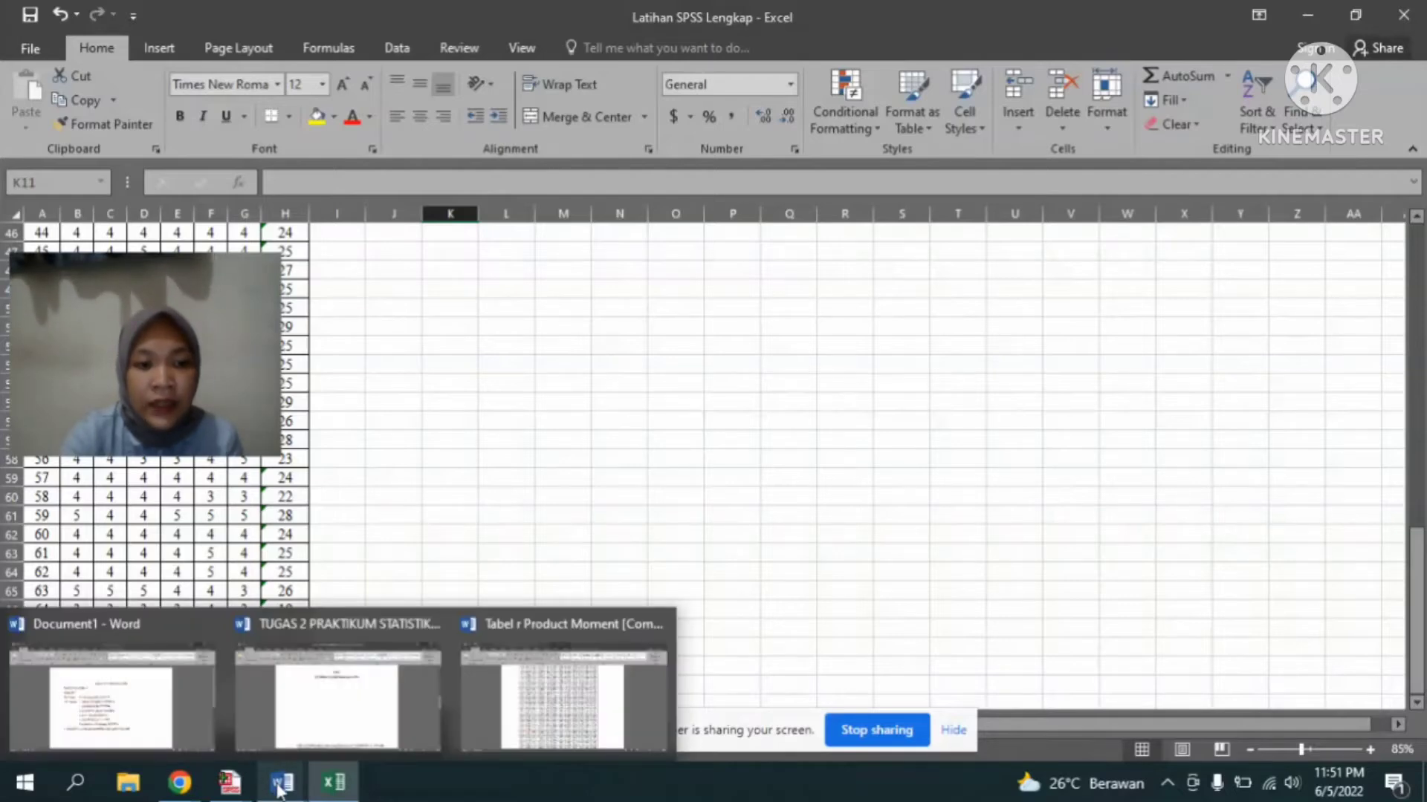
{"action": "left_click", "coordinate": [543, 707]}
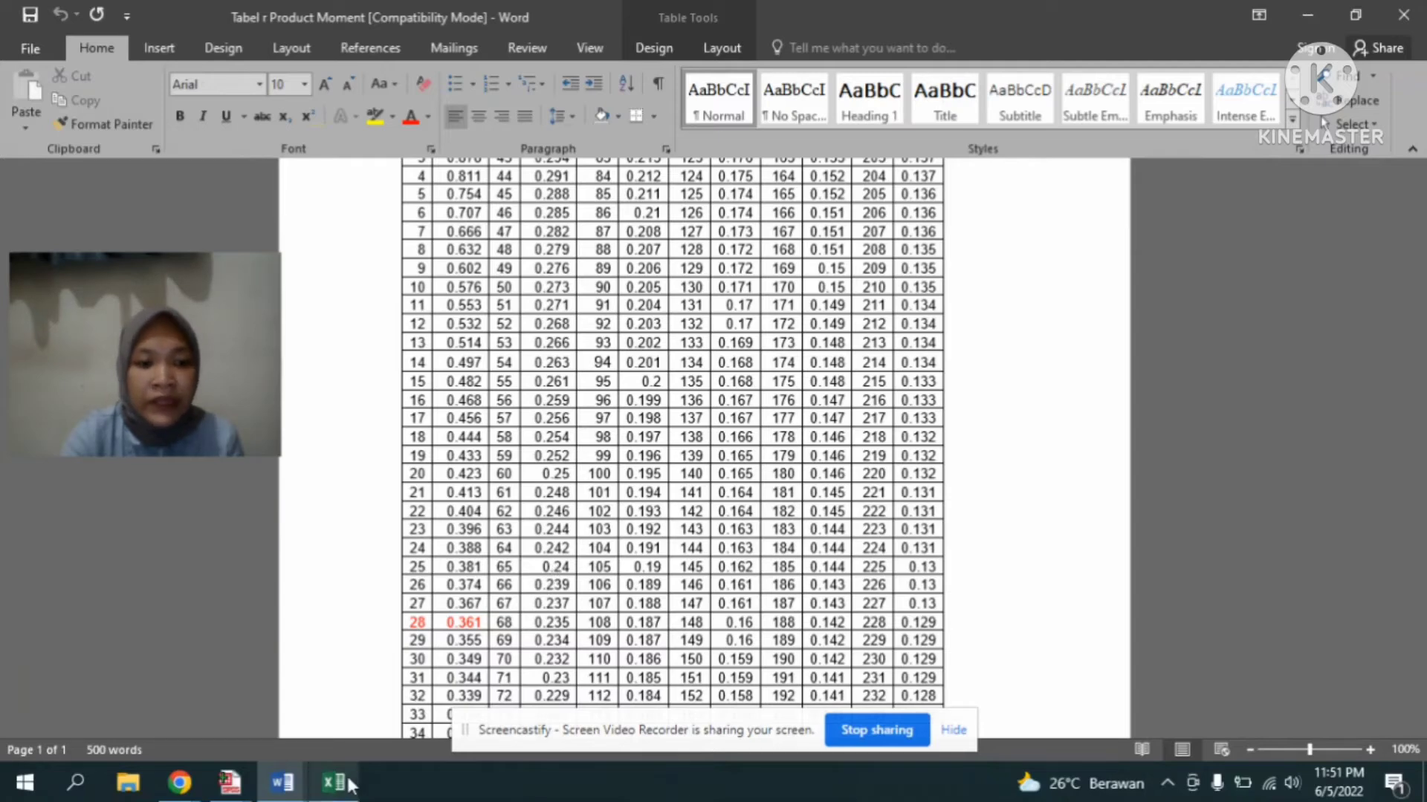
{"action": "mouse_move", "coordinate": [242, 795]}
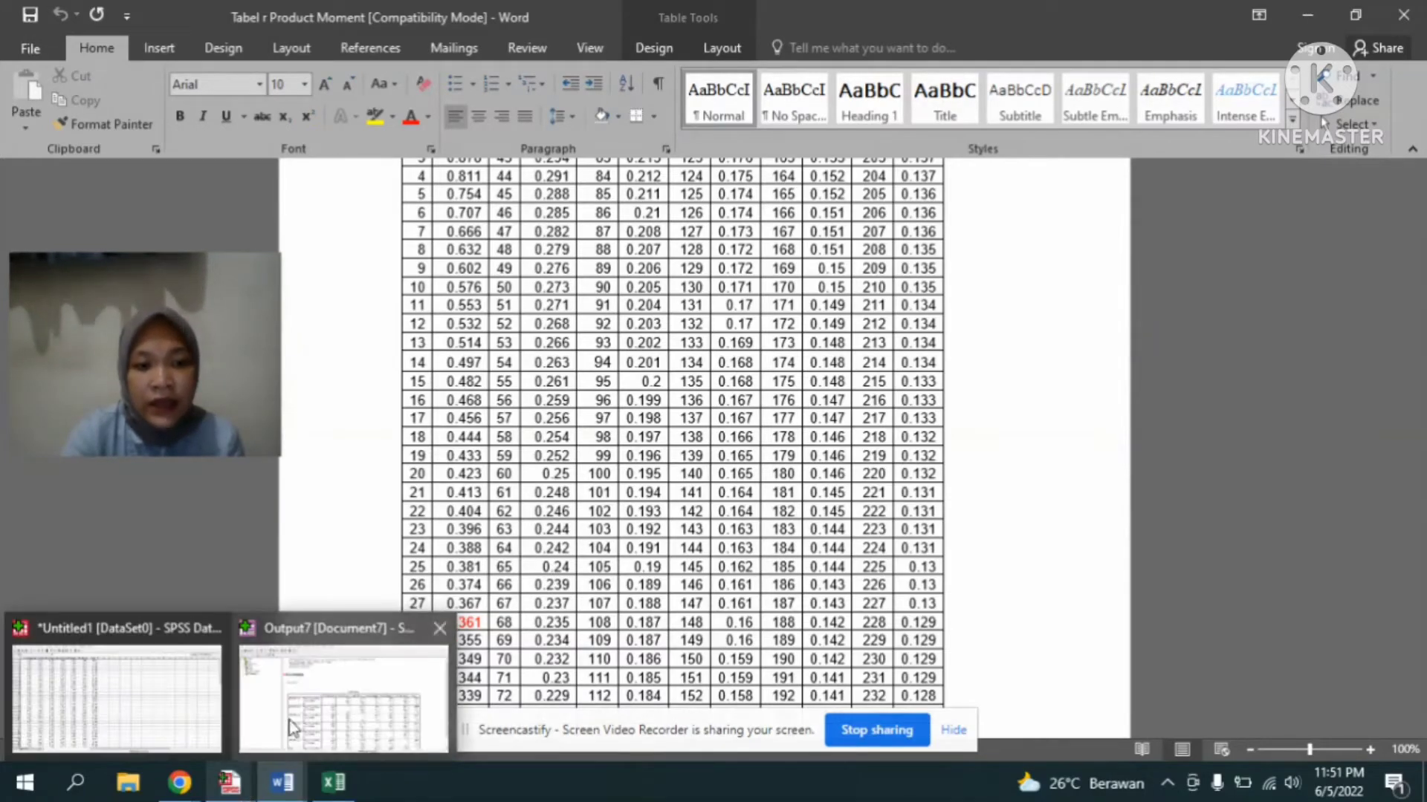
{"action": "left_click", "coordinate": [343, 694]}
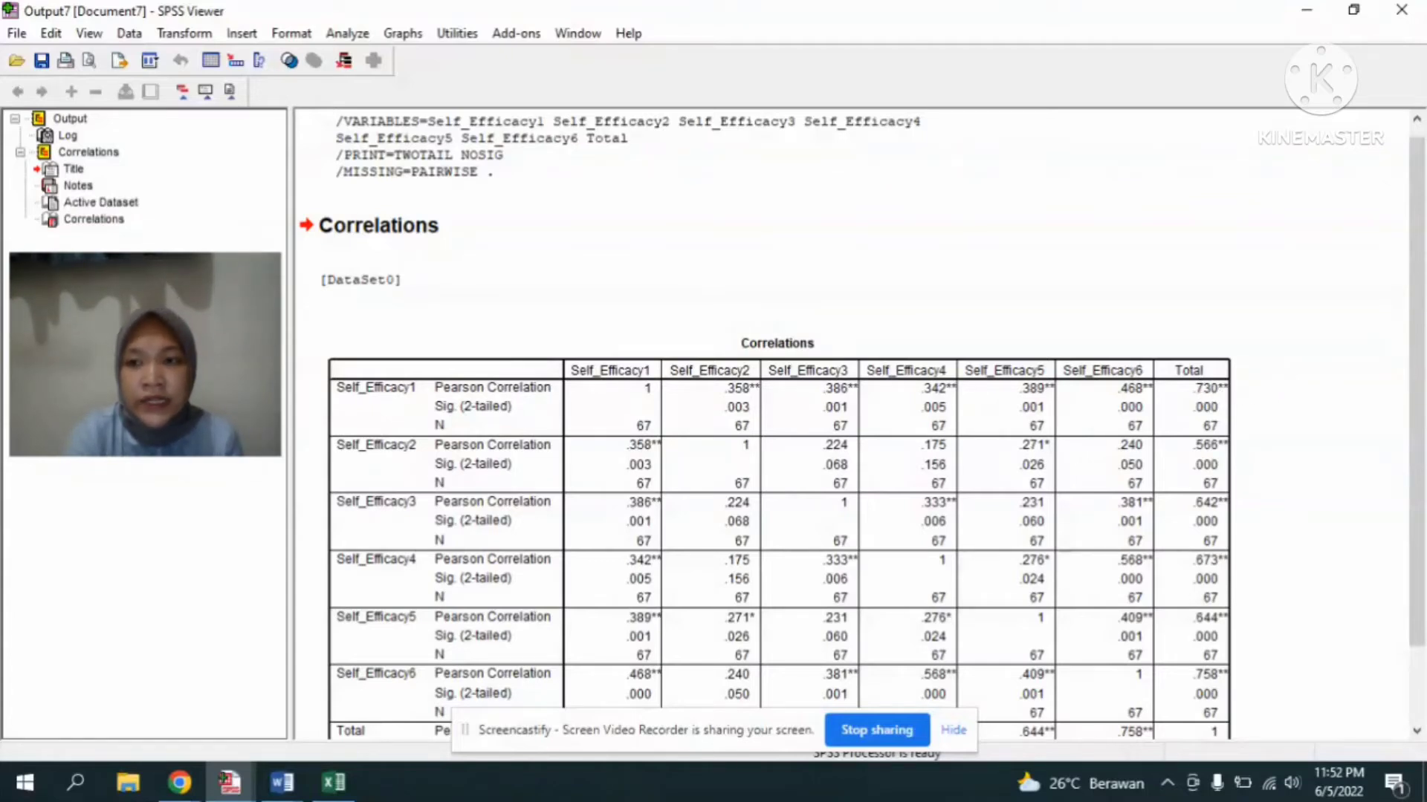
{"action": "left_click_drag", "start_coordinate": [1424, 366], "coordinate": [1424, 420]}
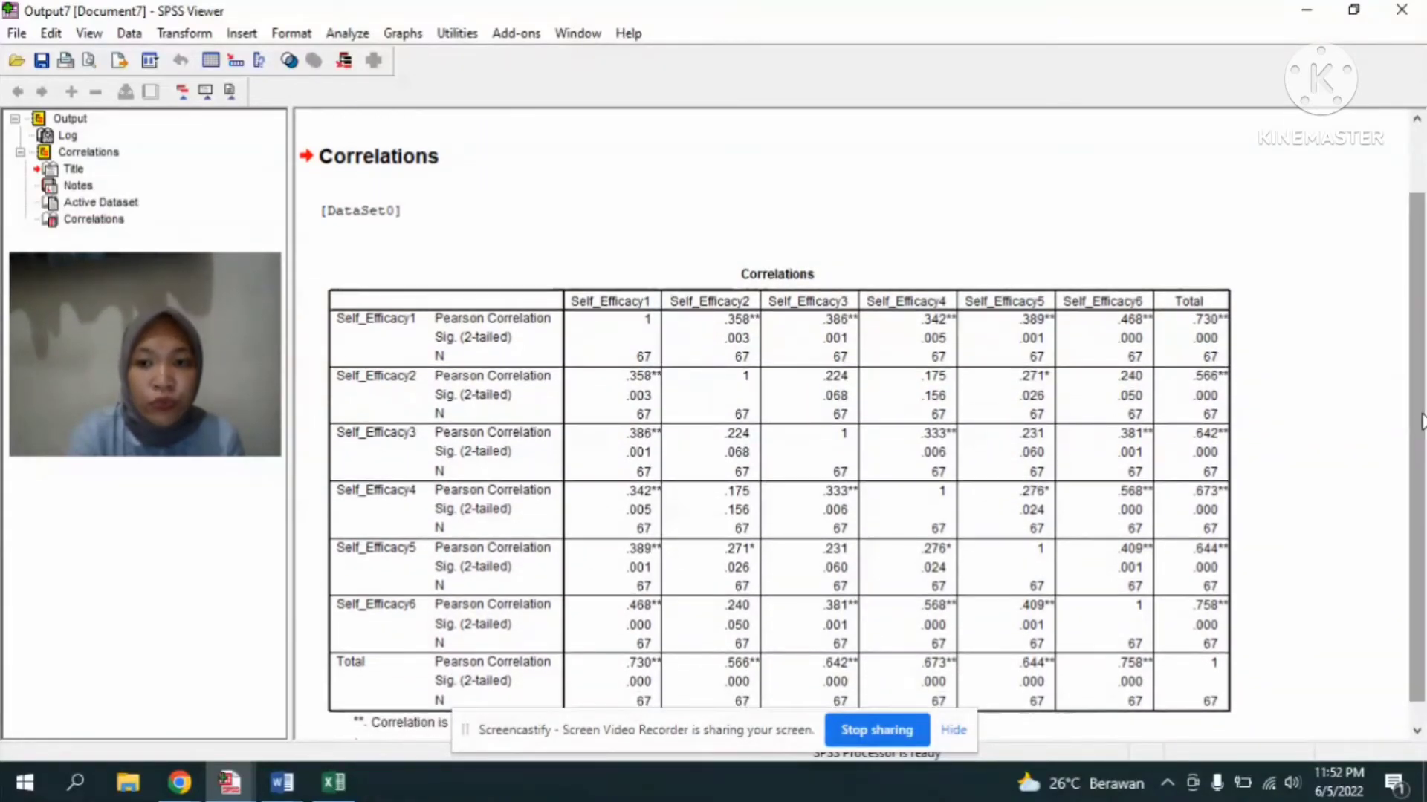
{"action": "scroll", "coordinate": [1414, 438], "scroll_direction": "down", "scroll_amount": 2}
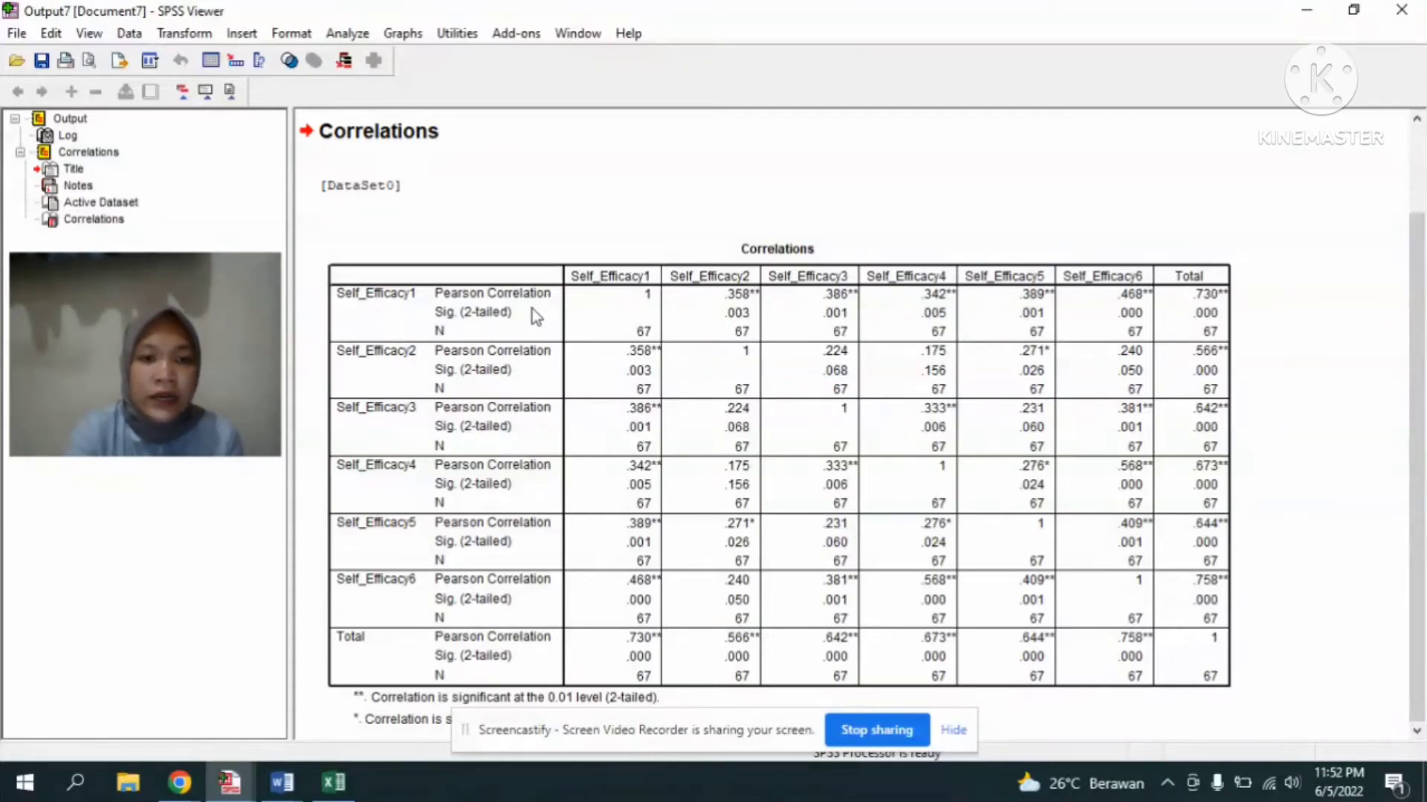
{"action": "left_click", "coordinate": [921, 512]}
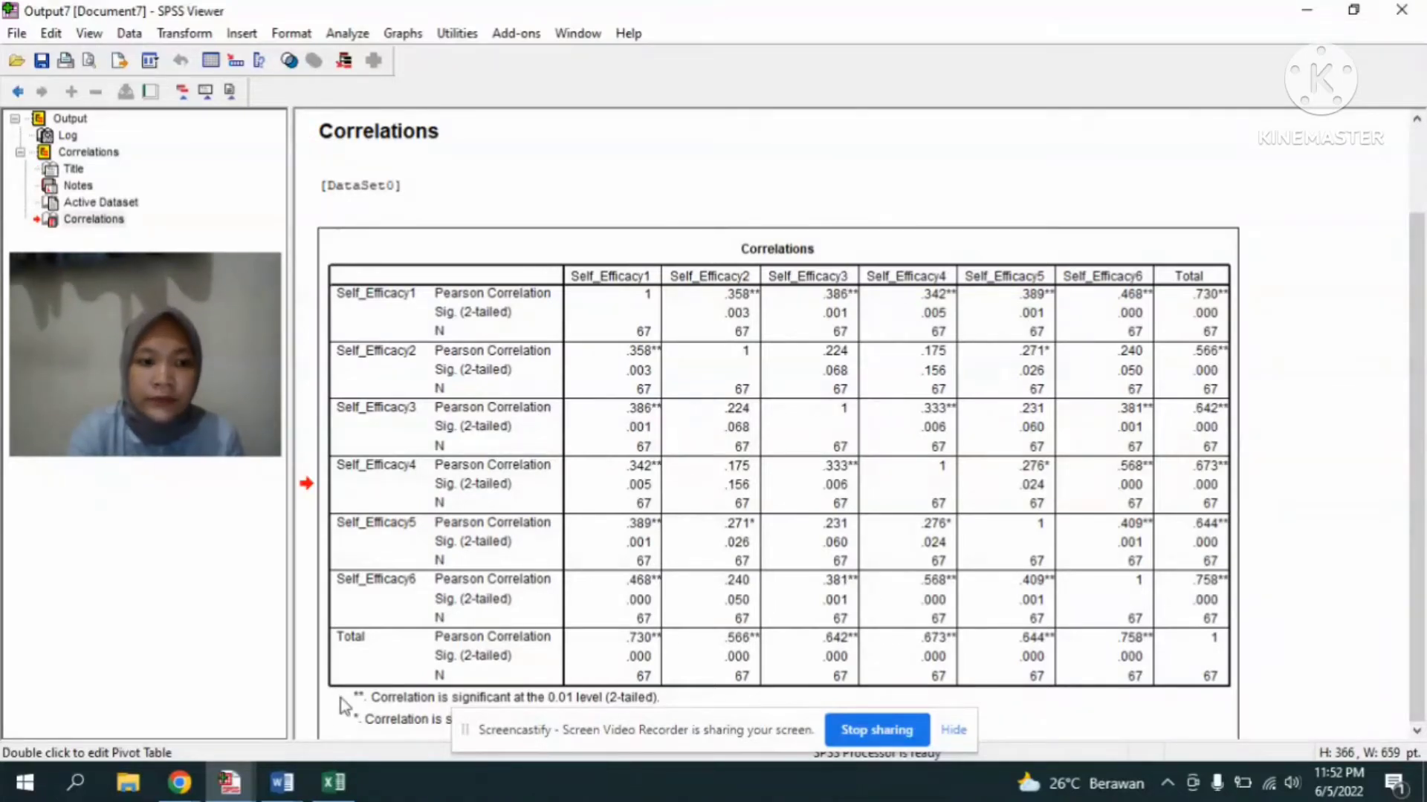
- Run an Alpha reliability analysis on Self_Efficacy1 through Self_Efficacy6 and Total with Item, Scale and Scale if item deleted descriptives
{"action": "left_click", "coordinate": [251, 778]}
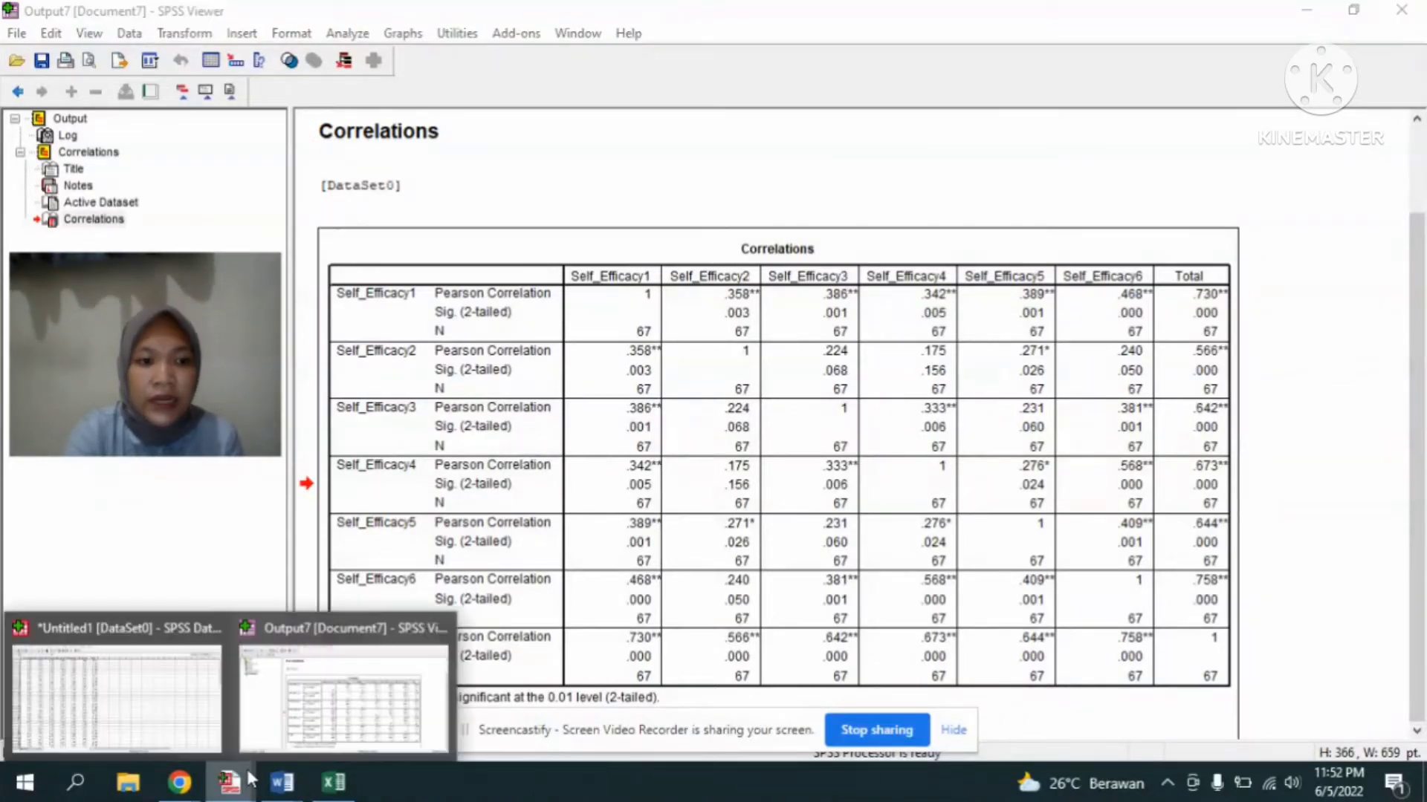
{"action": "left_click", "coordinate": [181, 717]}
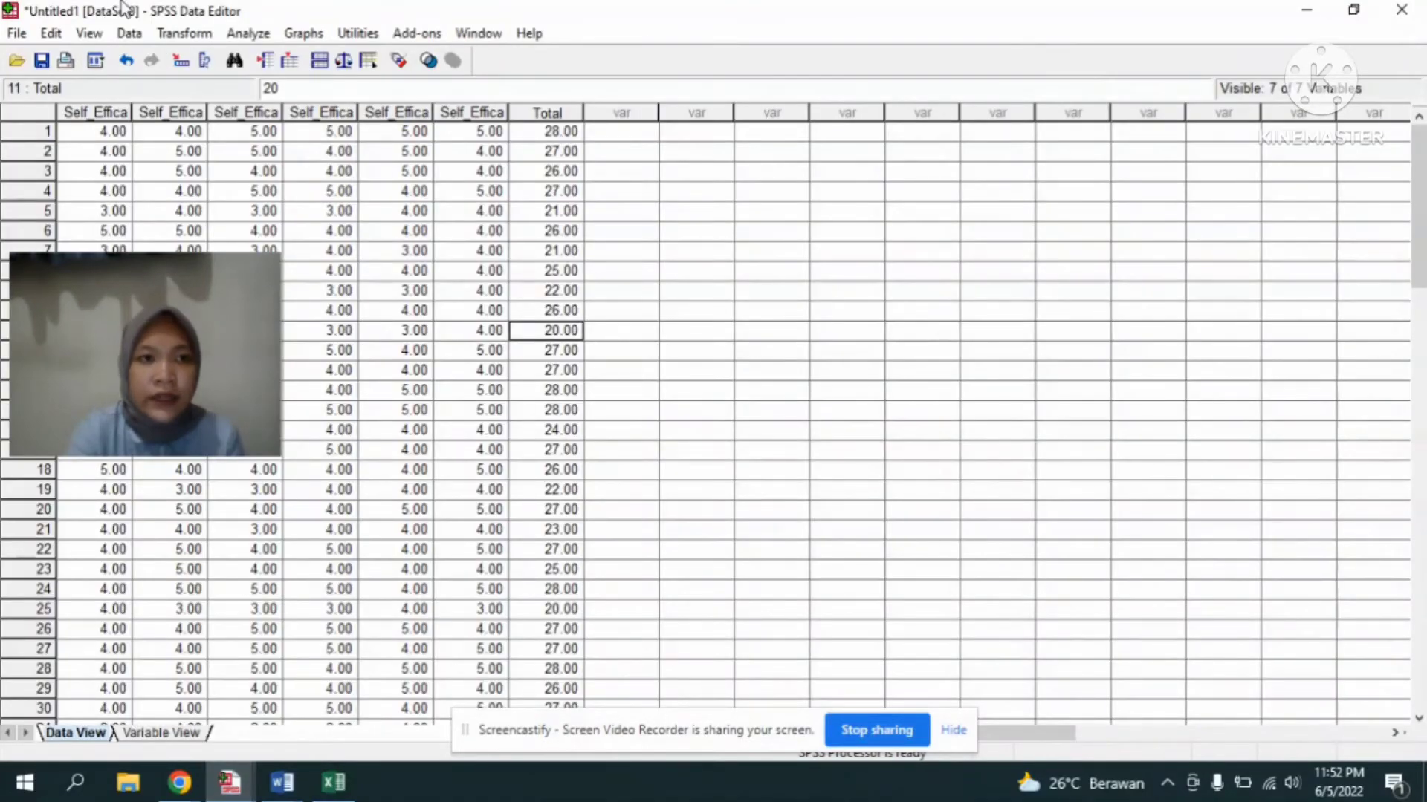
{"action": "left_click", "coordinate": [241, 34]}
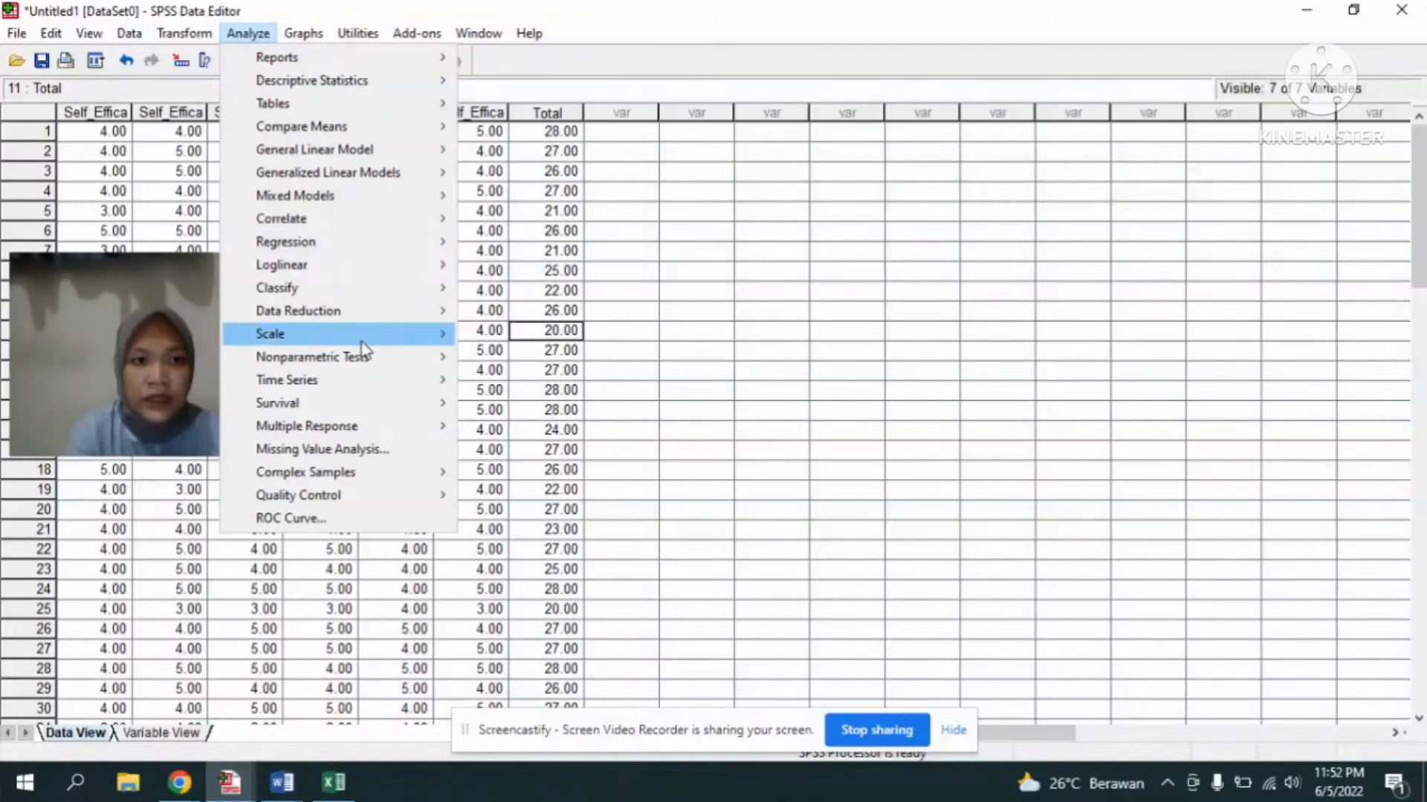
{"action": "mouse_move", "coordinate": [358, 336]}
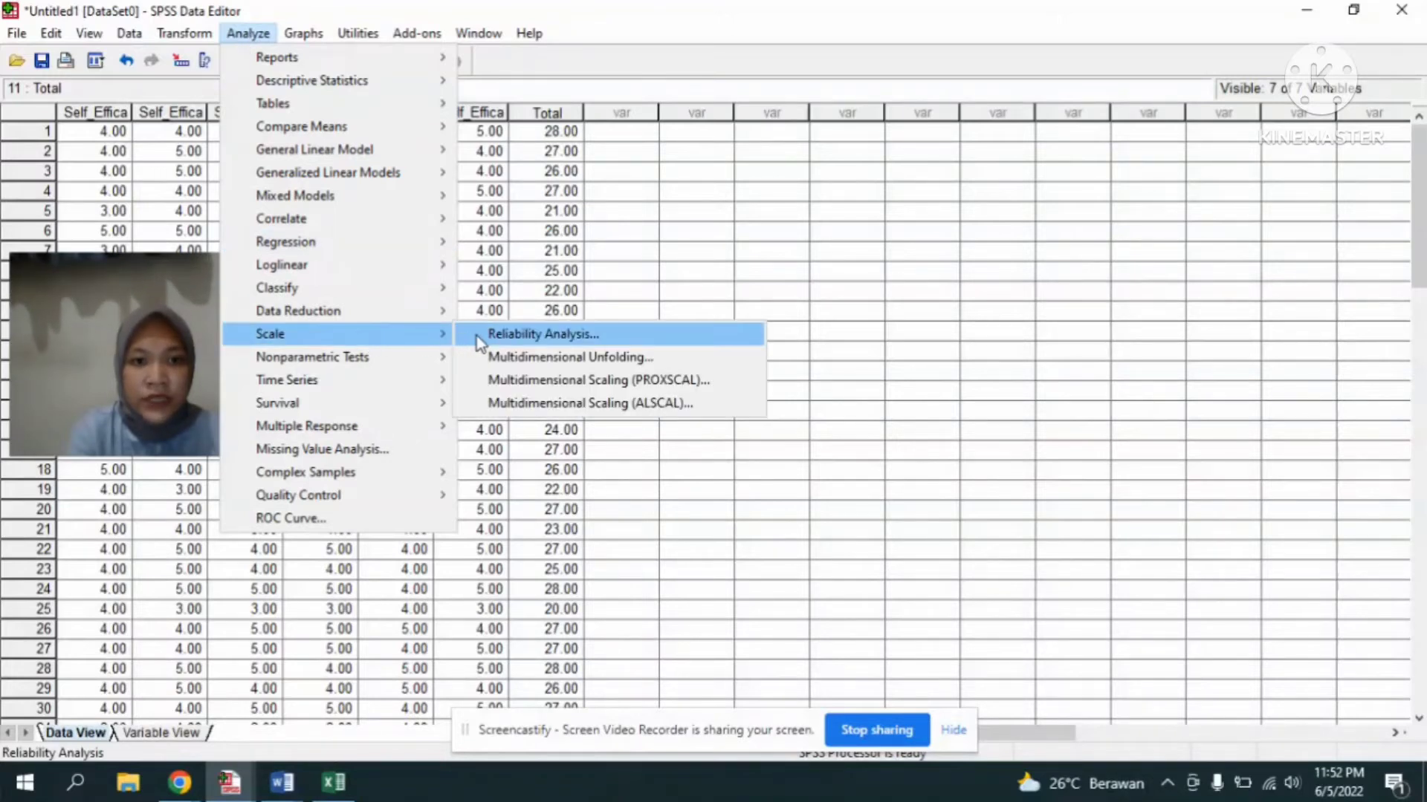
{"action": "left_click", "coordinate": [520, 336]}
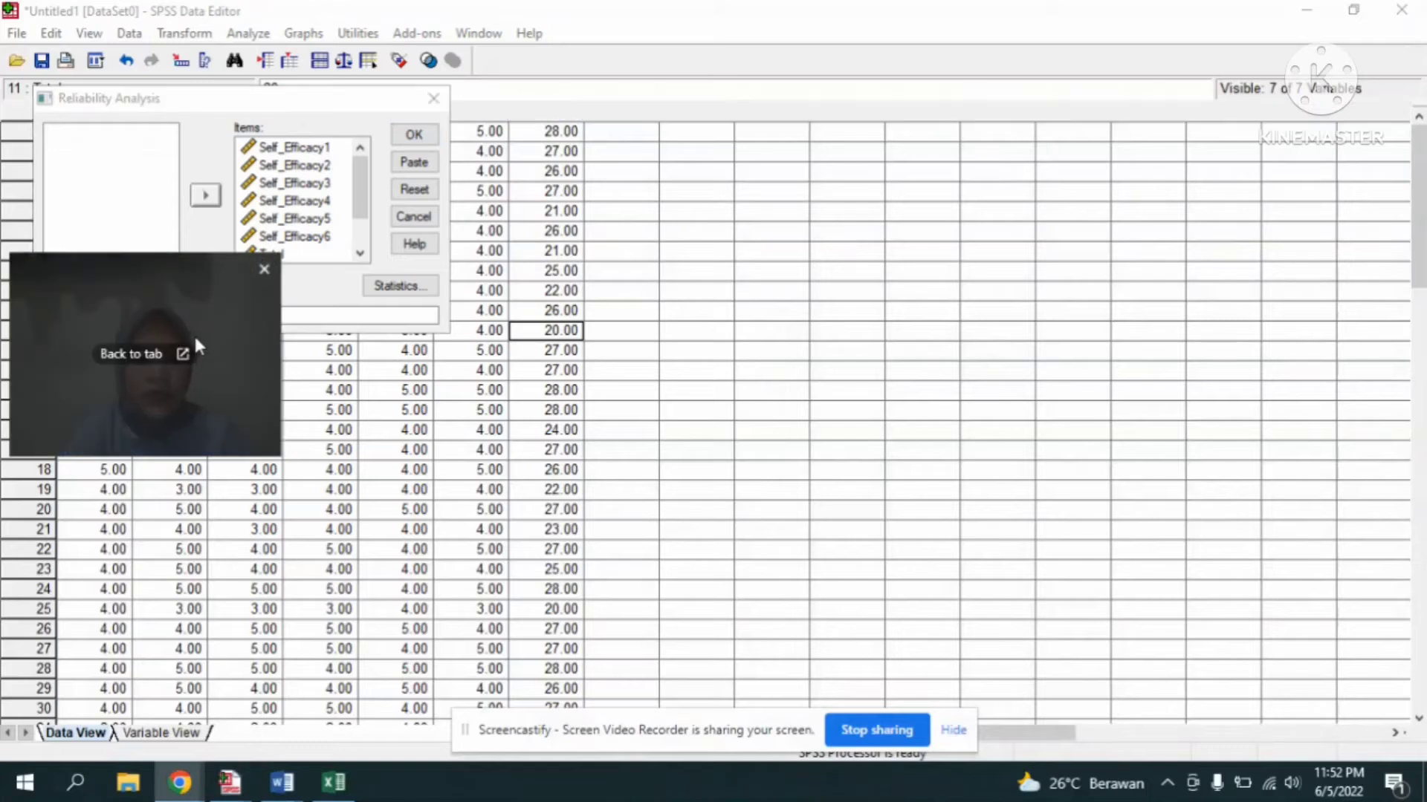
{"action": "left_click_drag", "start_coordinate": [193, 333], "coordinate": [201, 422]}
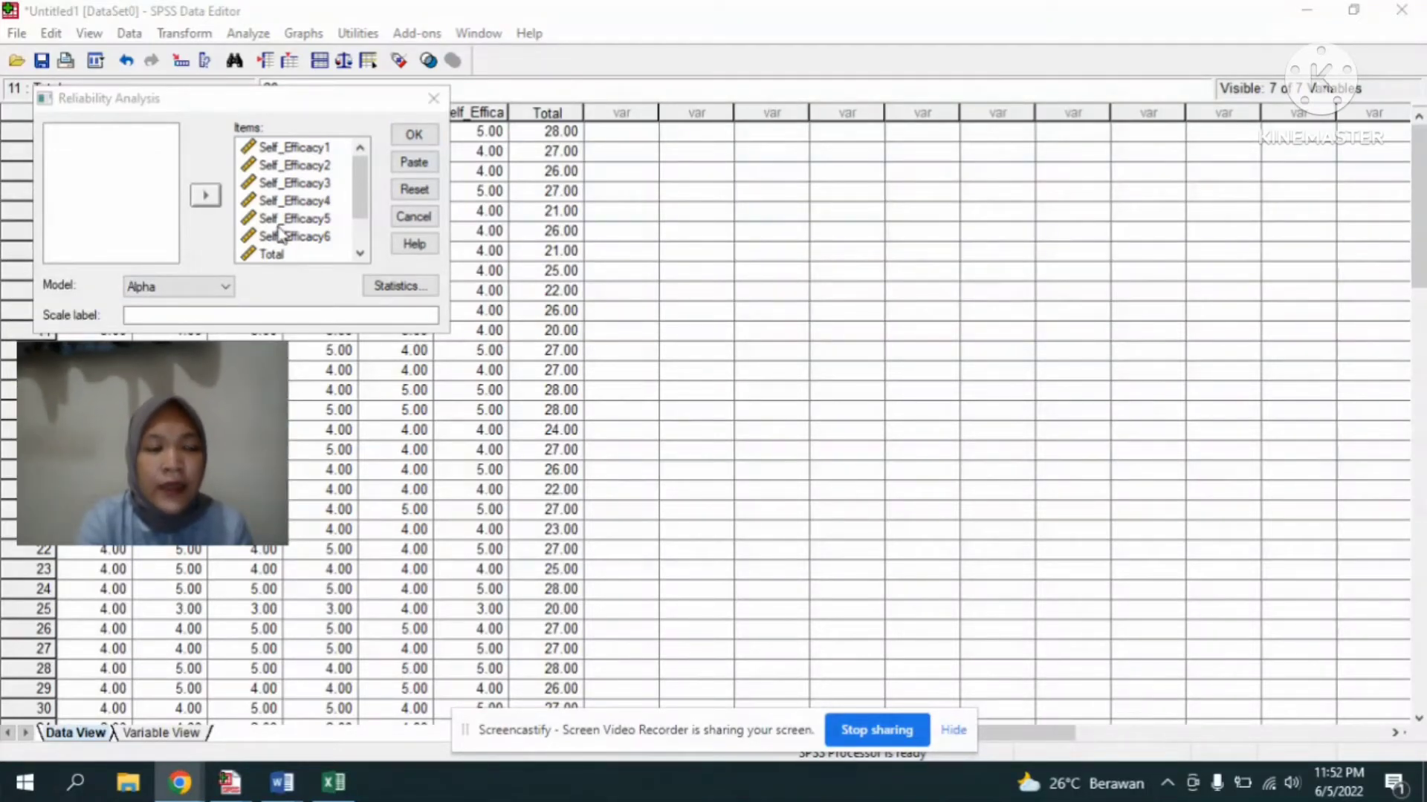
{"action": "left_click", "coordinate": [387, 282]}
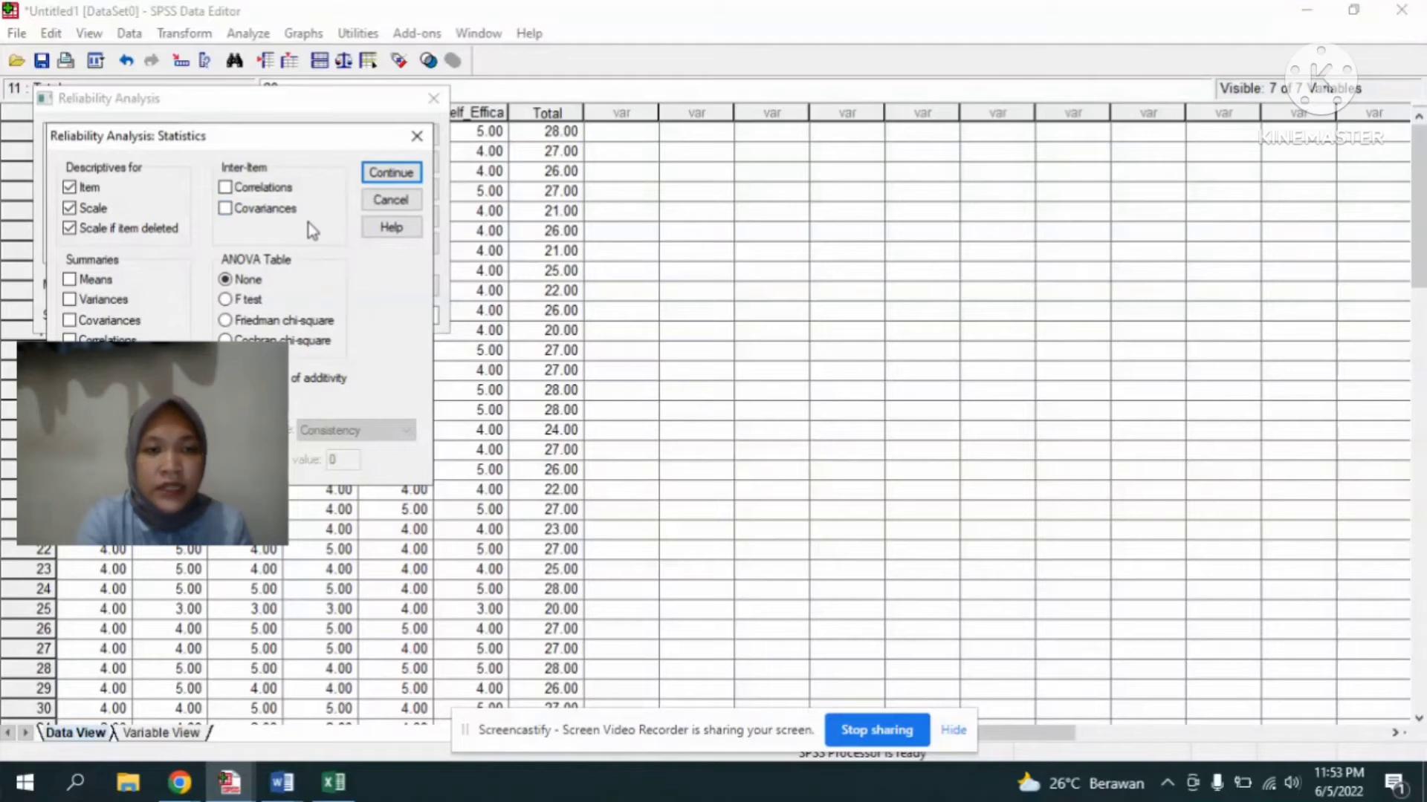
{"action": "left_click", "coordinate": [399, 178]}
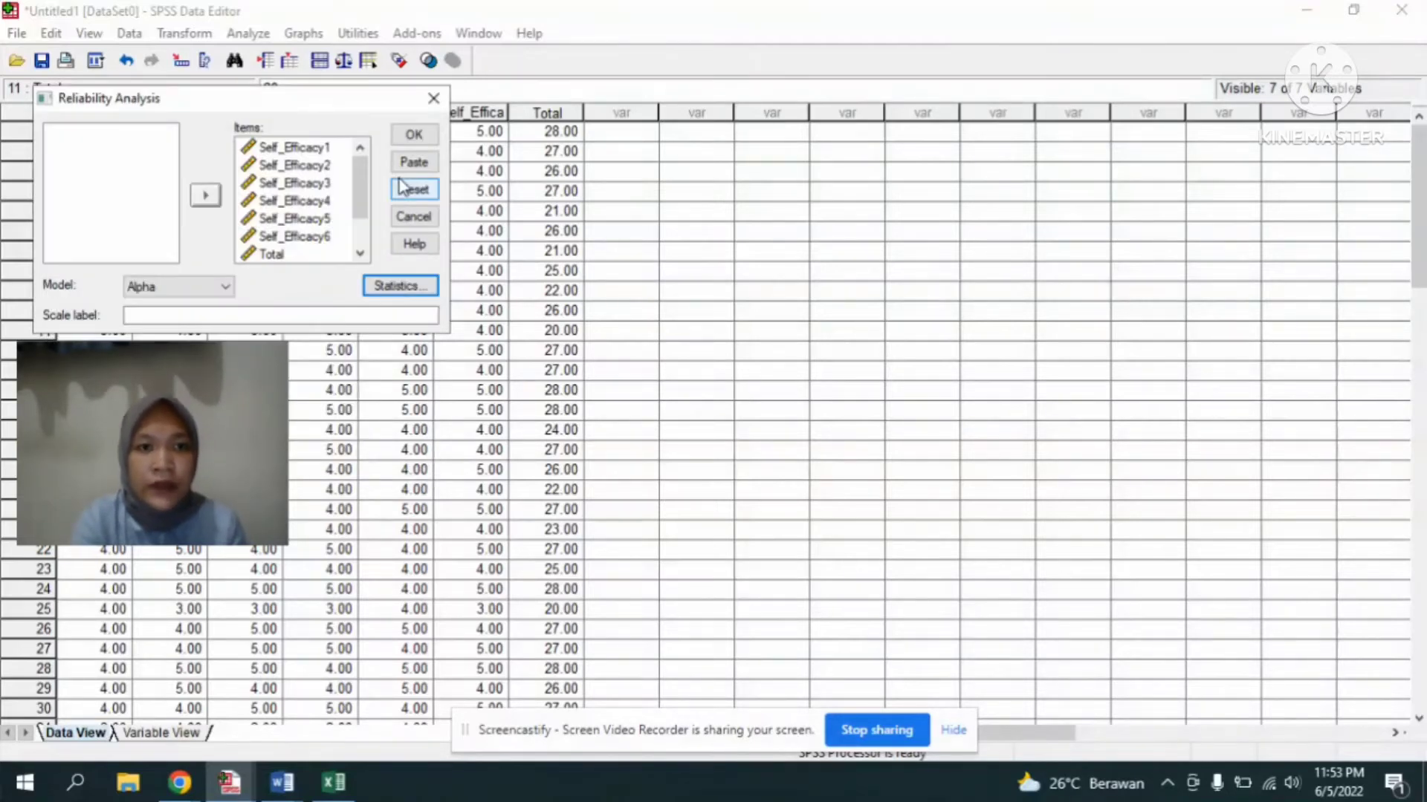
{"action": "left_click", "coordinate": [408, 135]}
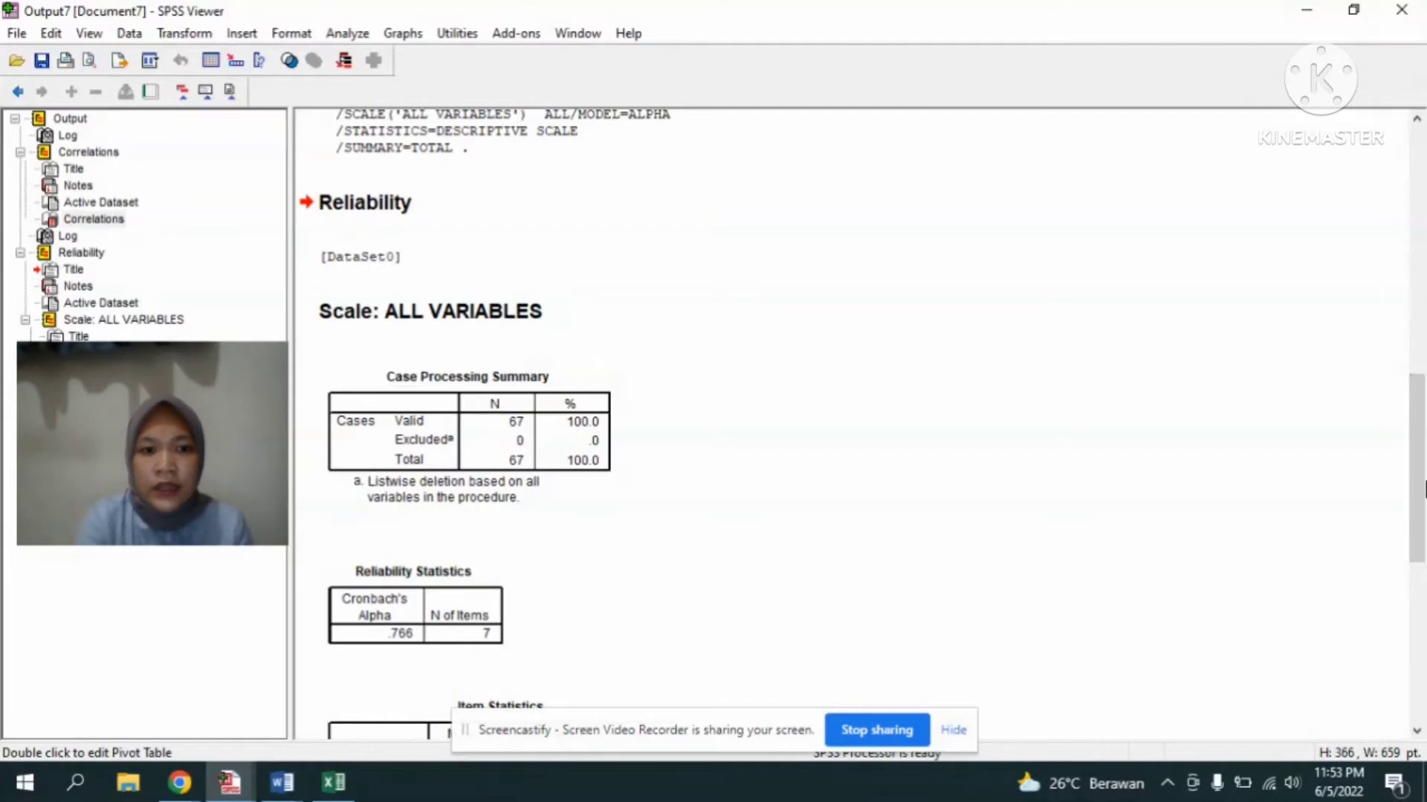
{"action": "left_click_drag", "start_coordinate": [1421, 480], "coordinate": [635, 248]}
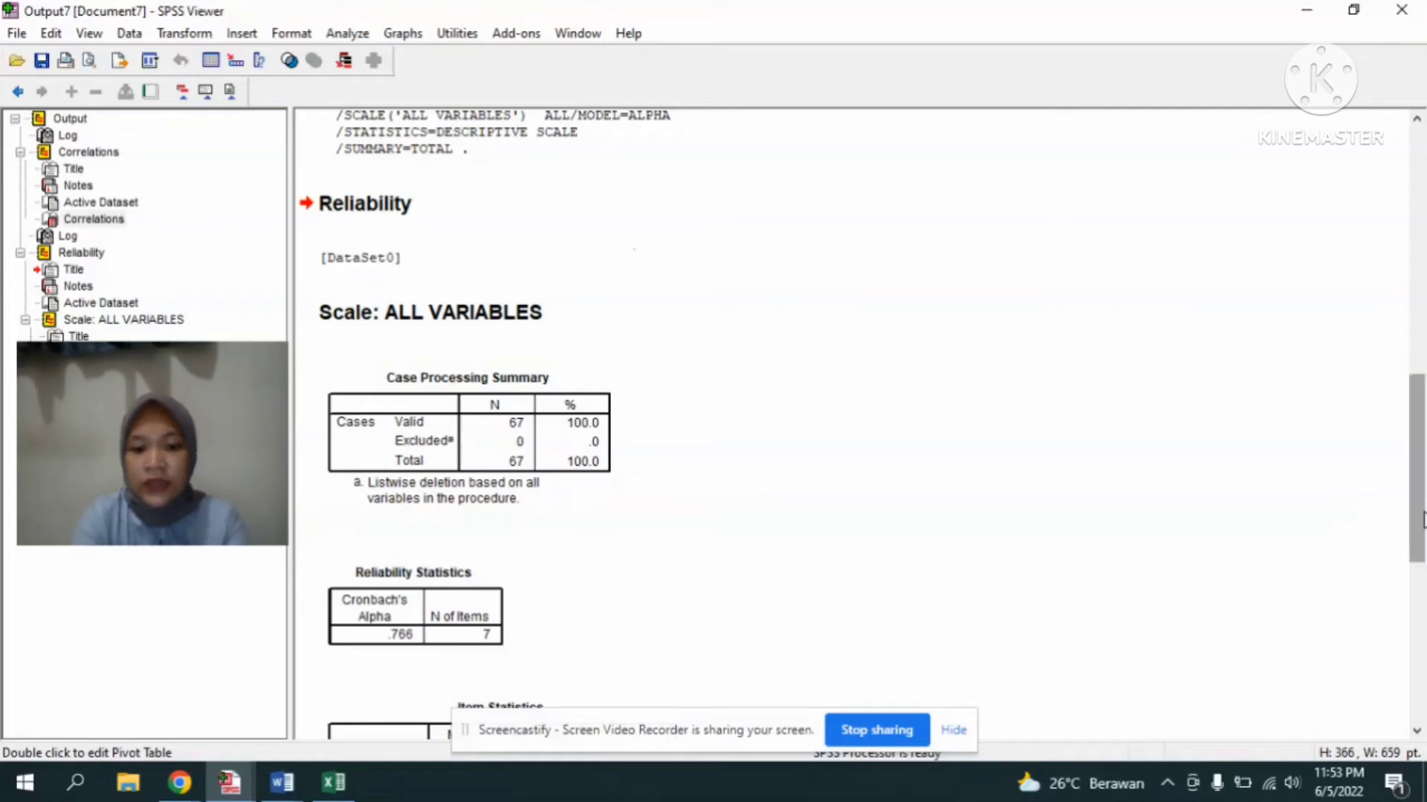
{"action": "left_click_drag", "start_coordinate": [1414, 513], "coordinate": [1421, 699]}
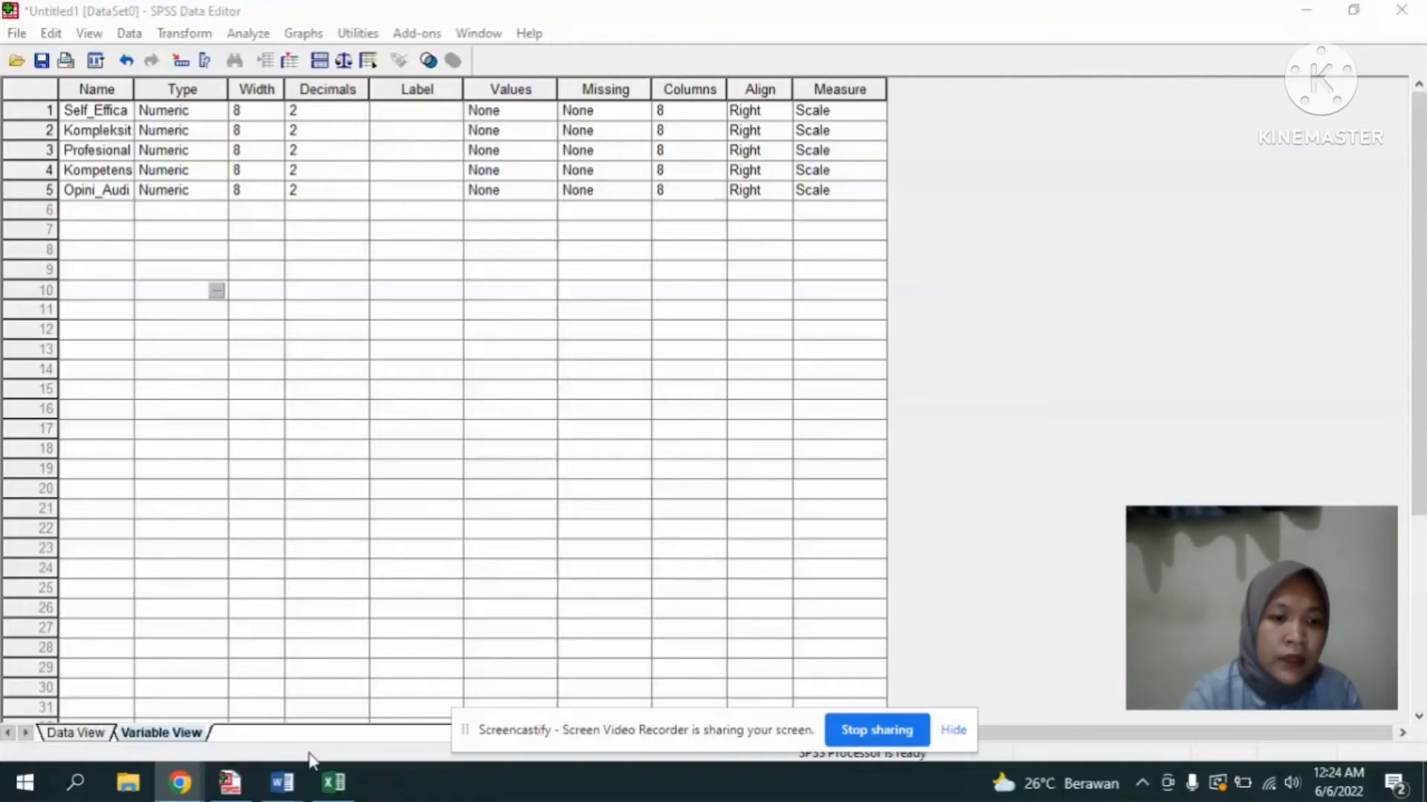
- Review the Total column in the Latihan SPSS Lengkap workbook, then the five total-score variables in SPSS Data View and Variable View
{"action": "left_click", "coordinate": [321, 789]}
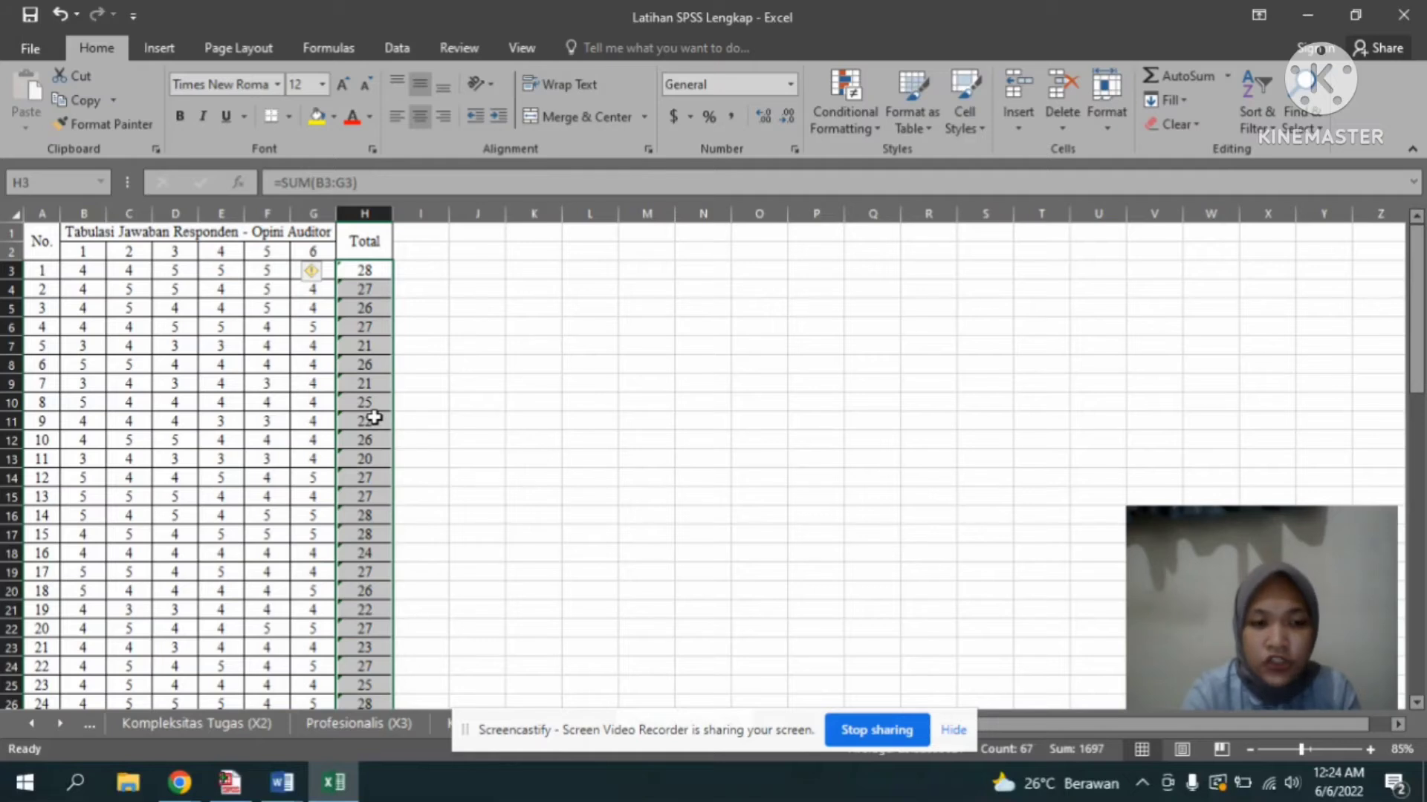
{"action": "left_click", "coordinate": [31, 724]}
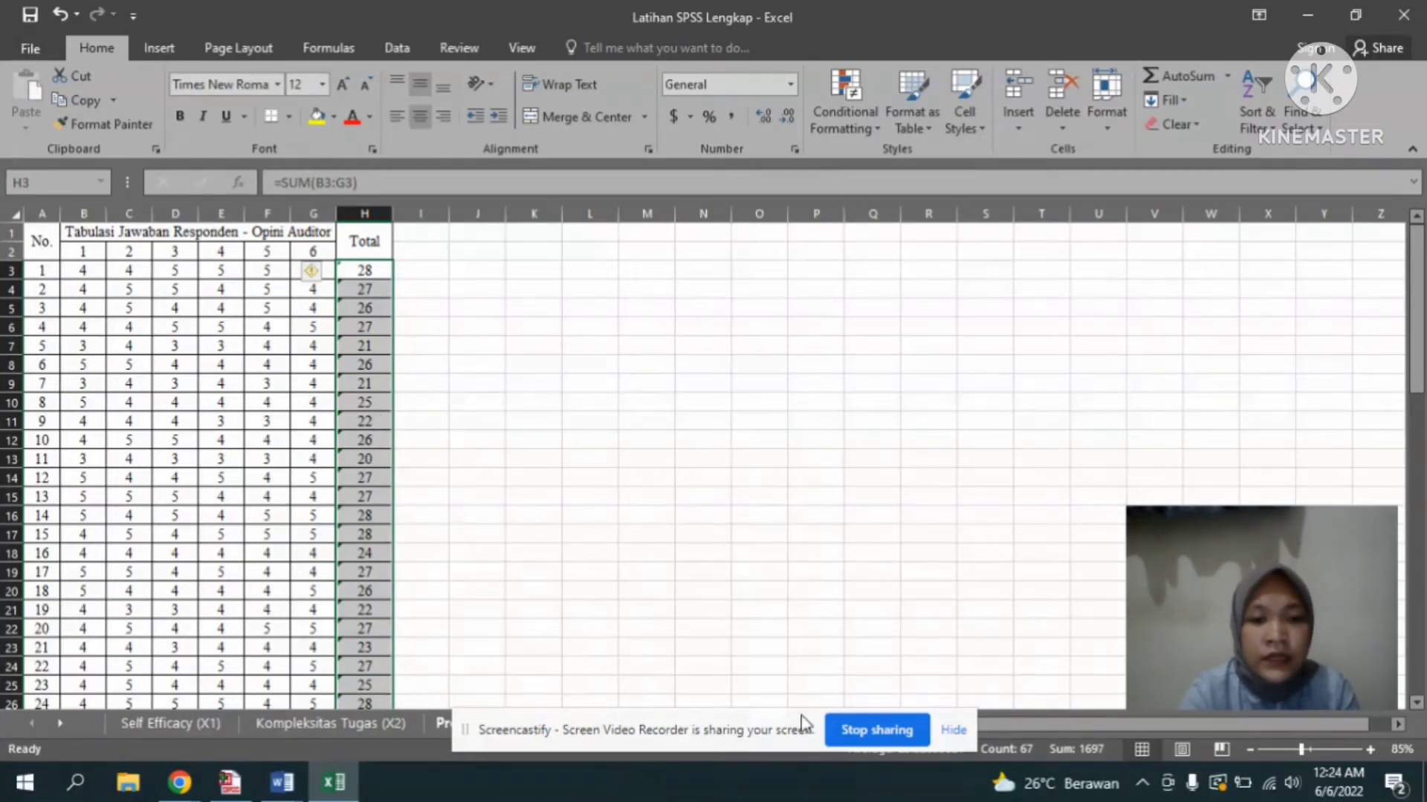
{"action": "left_click", "coordinate": [956, 732]}
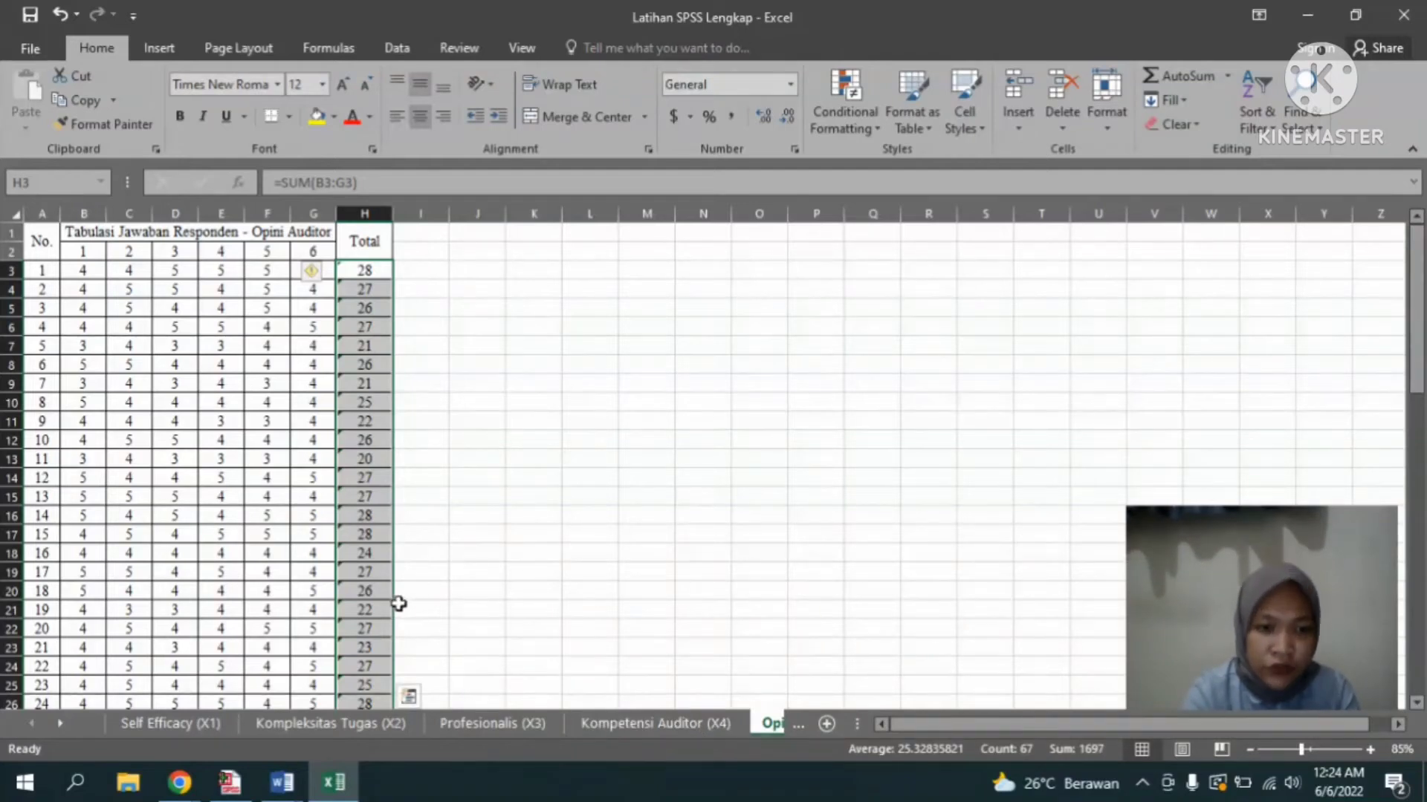
{"action": "left_click", "coordinate": [243, 794]}
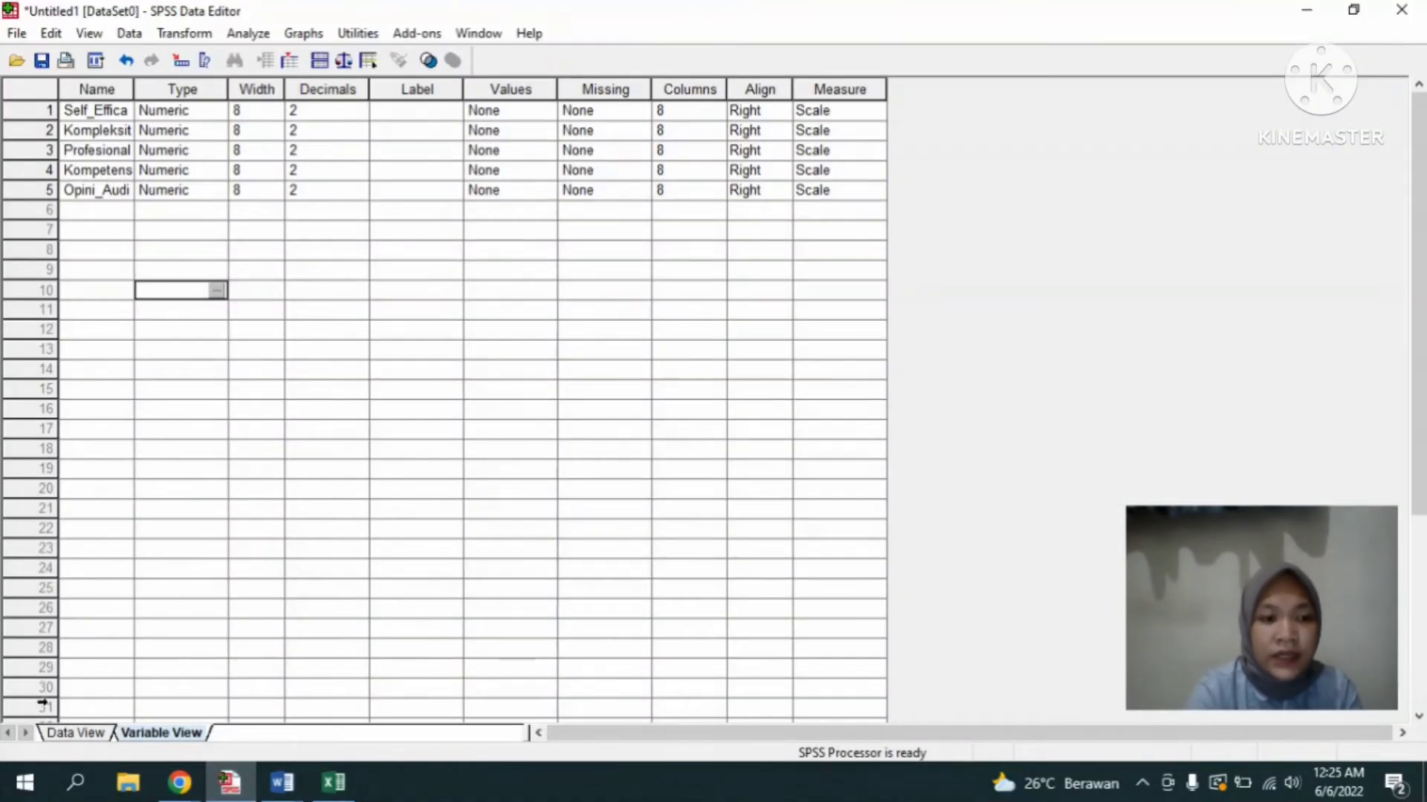
{"action": "left_click", "coordinate": [88, 734]}
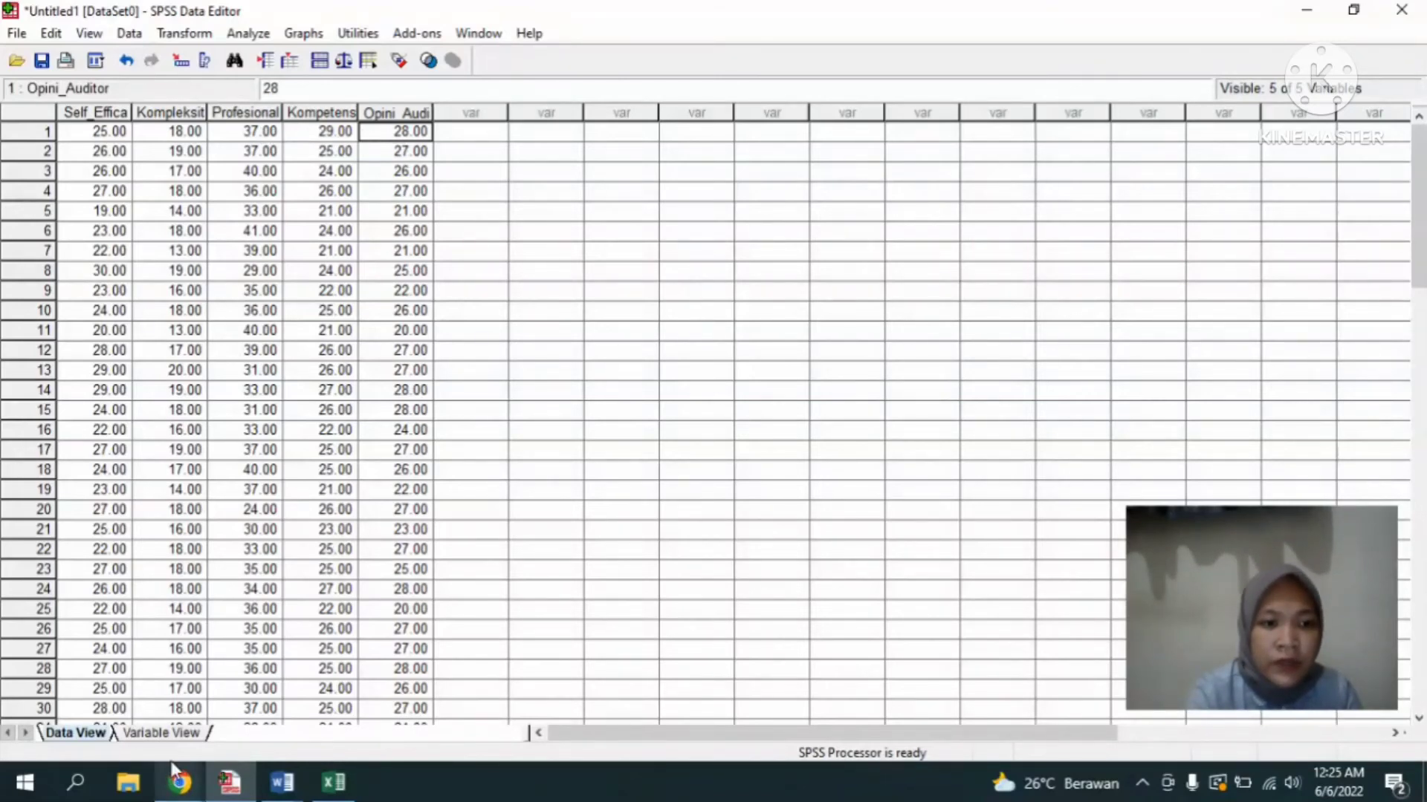
{"action": "left_click", "coordinate": [162, 735]}
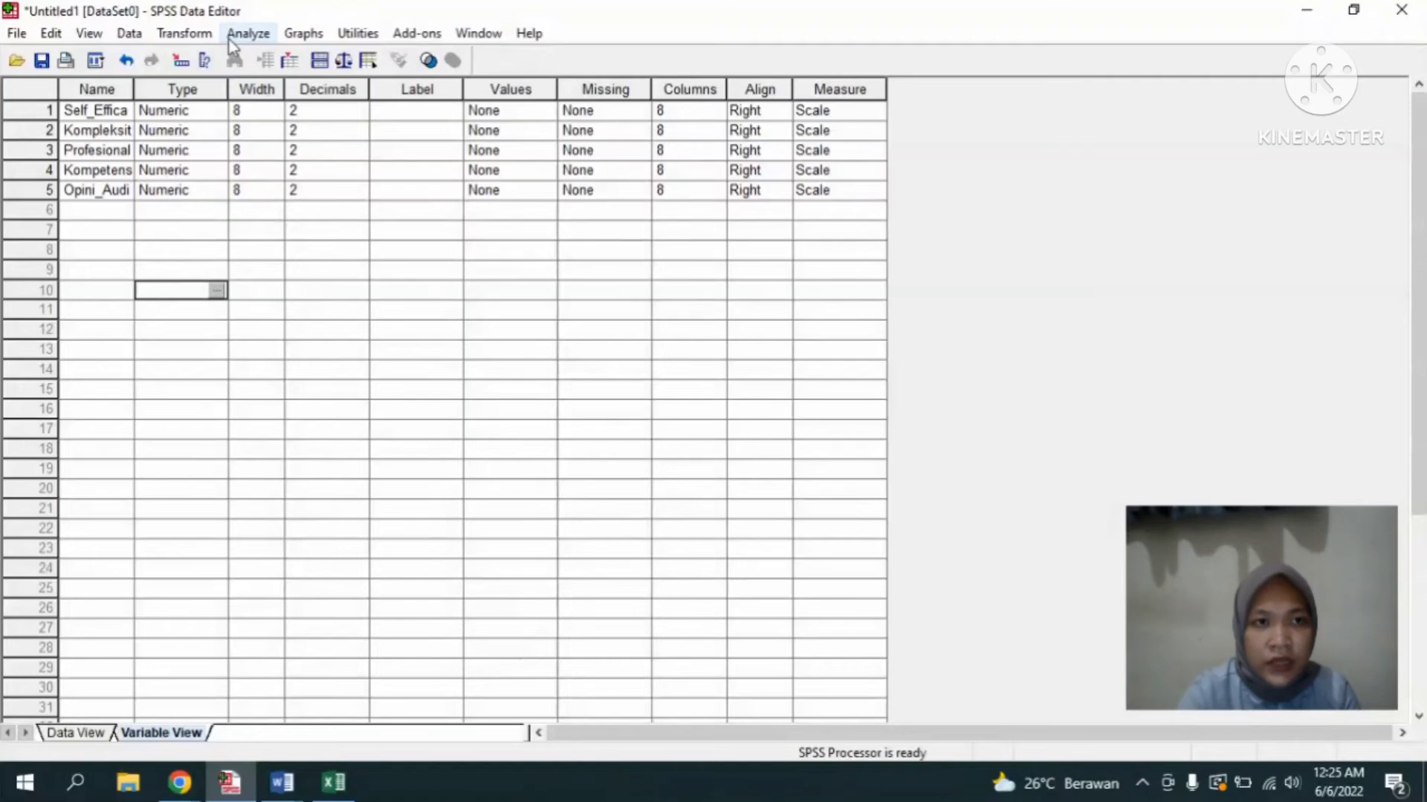
- Set up an Enter linear regression of Opini_Auditor on predictors including Self_Efficacy, Kompleksitas_Tugas and Profesionalis, with Estimates, Model fit, Collinearity diagnostics and Durbin-Watson
{"action": "left_click", "coordinate": [247, 33]}
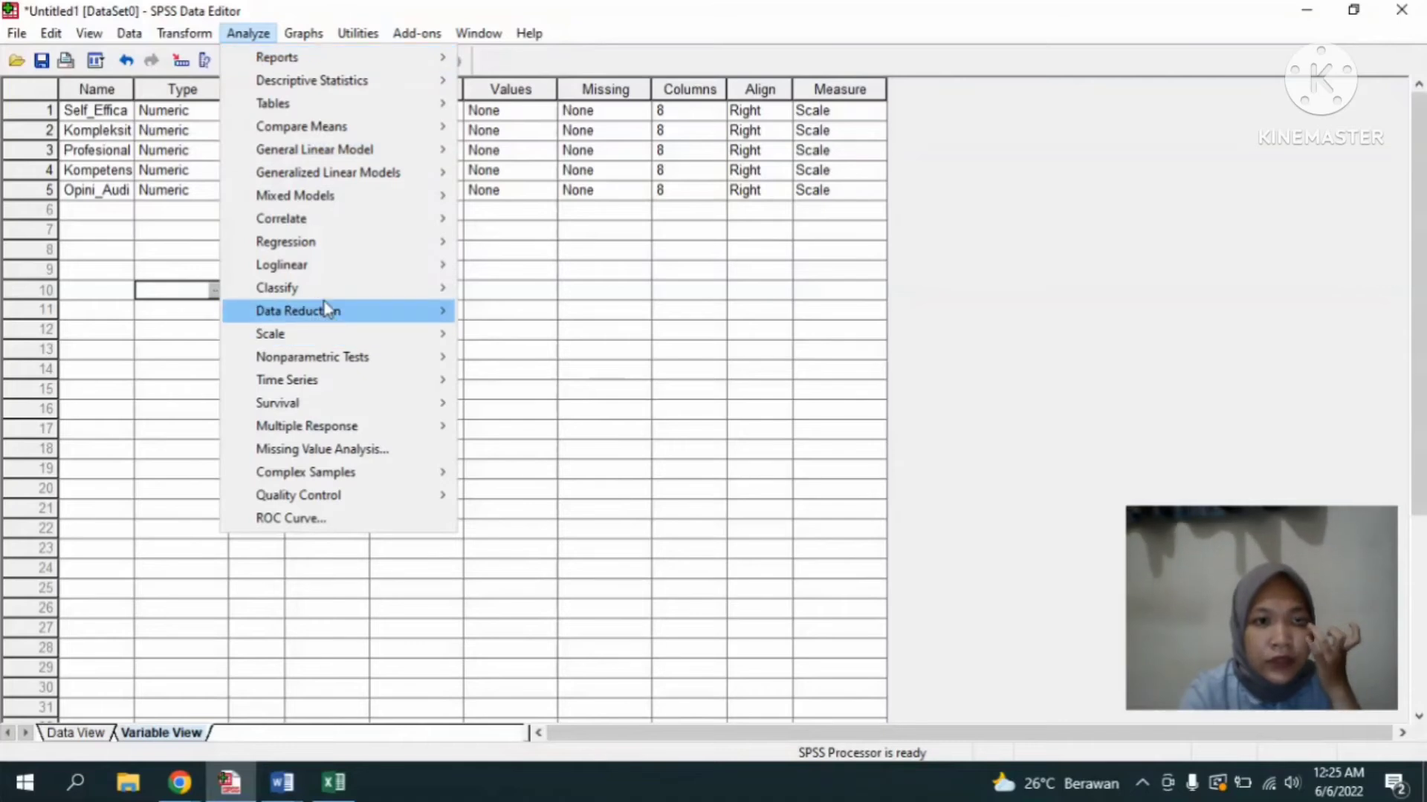
{"action": "mouse_move", "coordinate": [318, 254]}
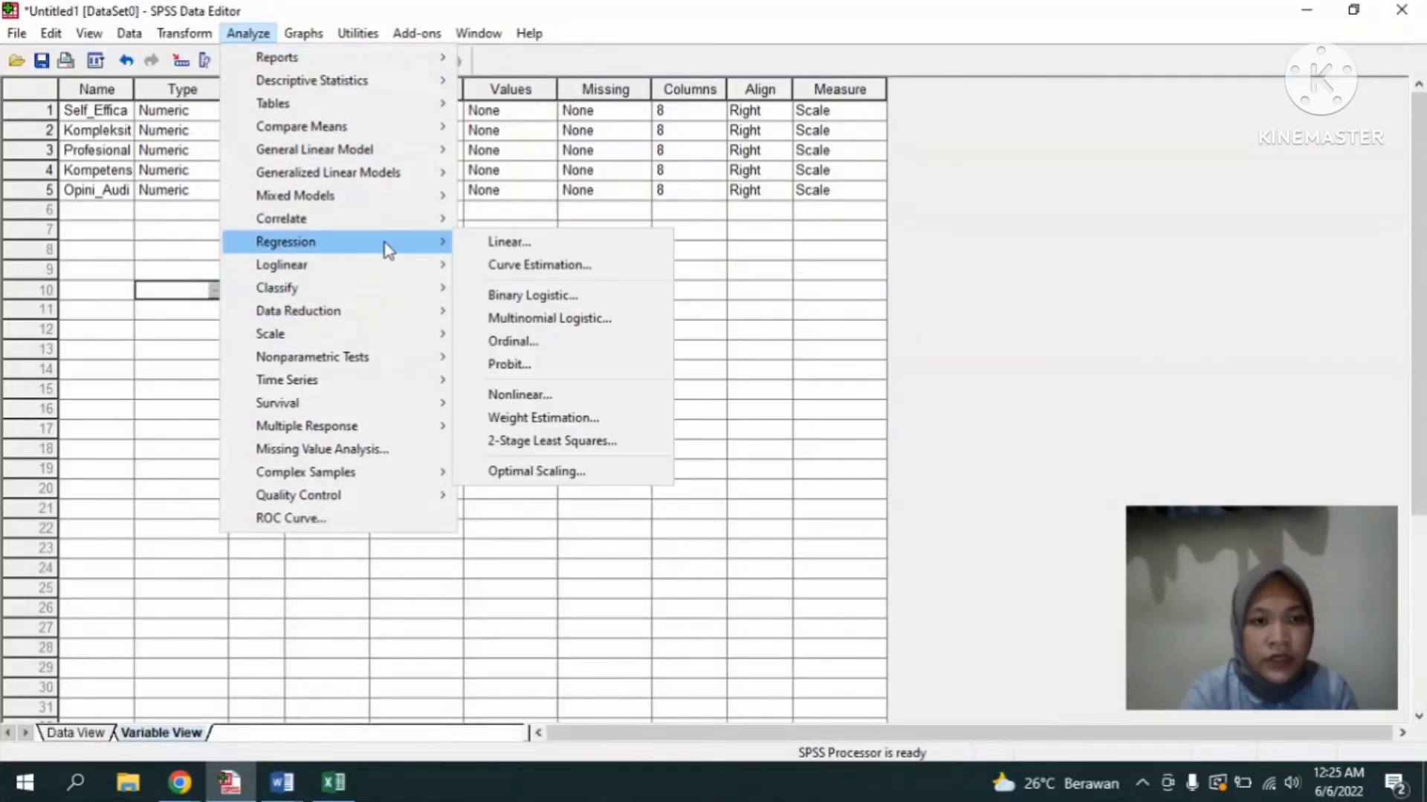
{"action": "left_click", "coordinate": [504, 244]}
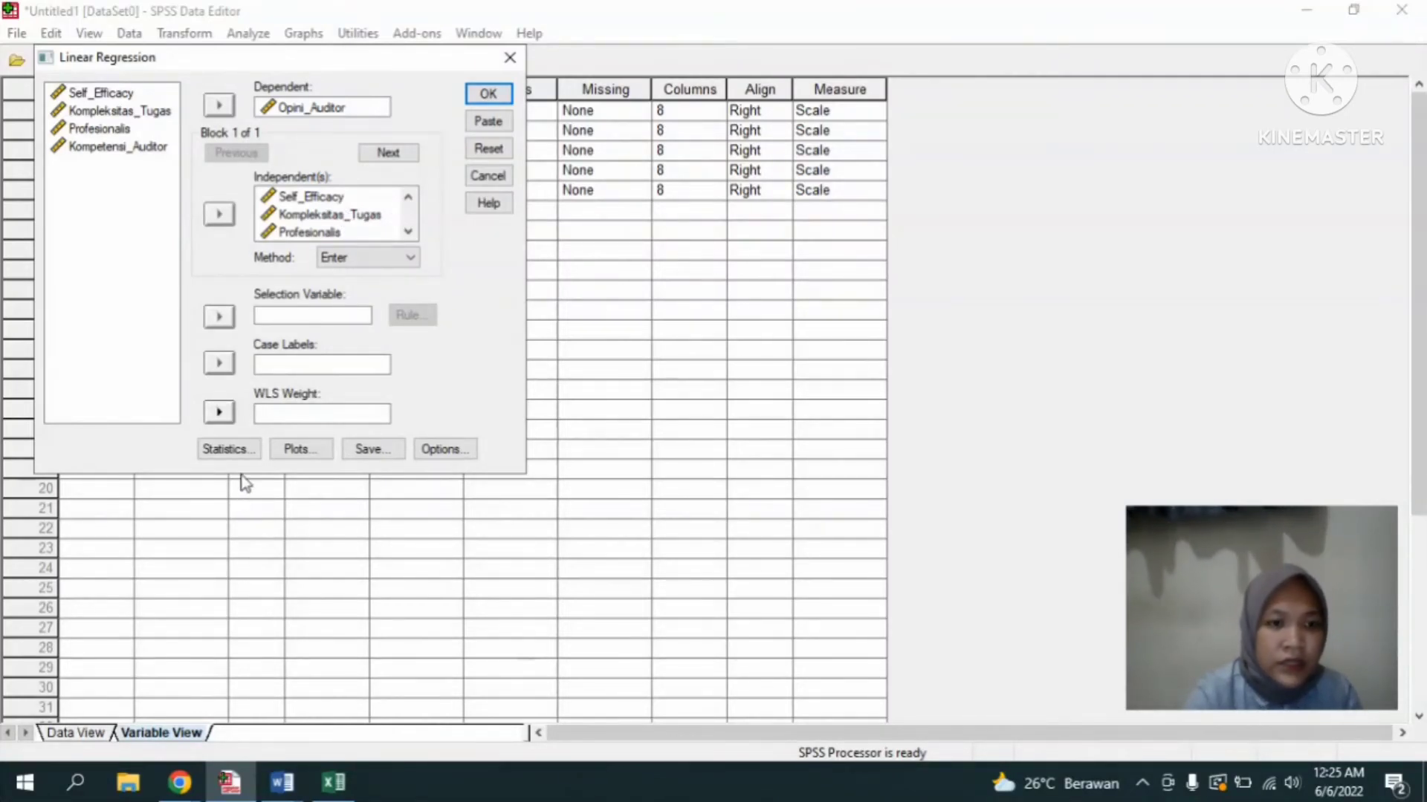
{"action": "left_click", "coordinate": [226, 450]}
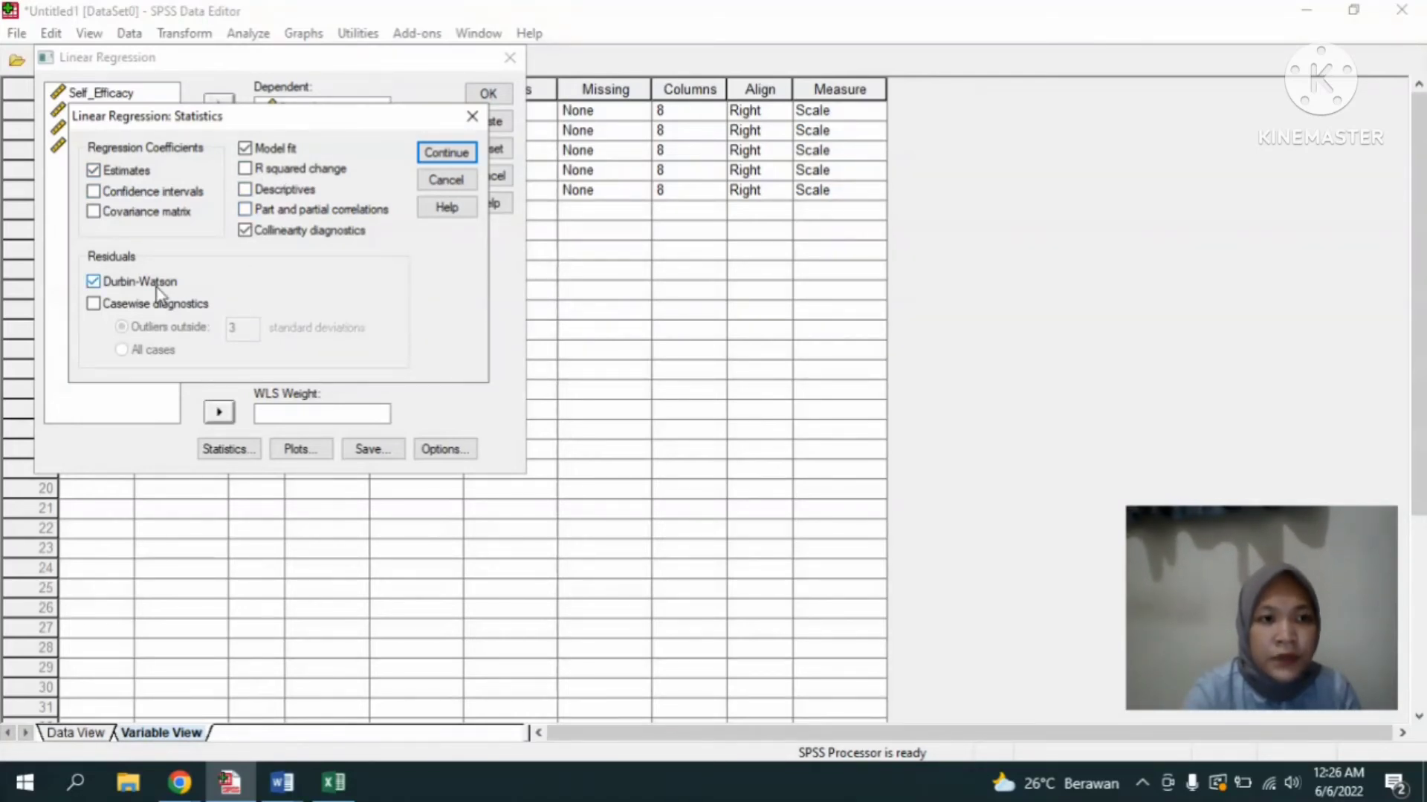
{"action": "left_click", "coordinate": [461, 152]}
- Configure the regression plots with *SRESID on Y, *ZRESID on X, a Histogram and a Normal probability plot
{"action": "left_click", "coordinate": [313, 451]}
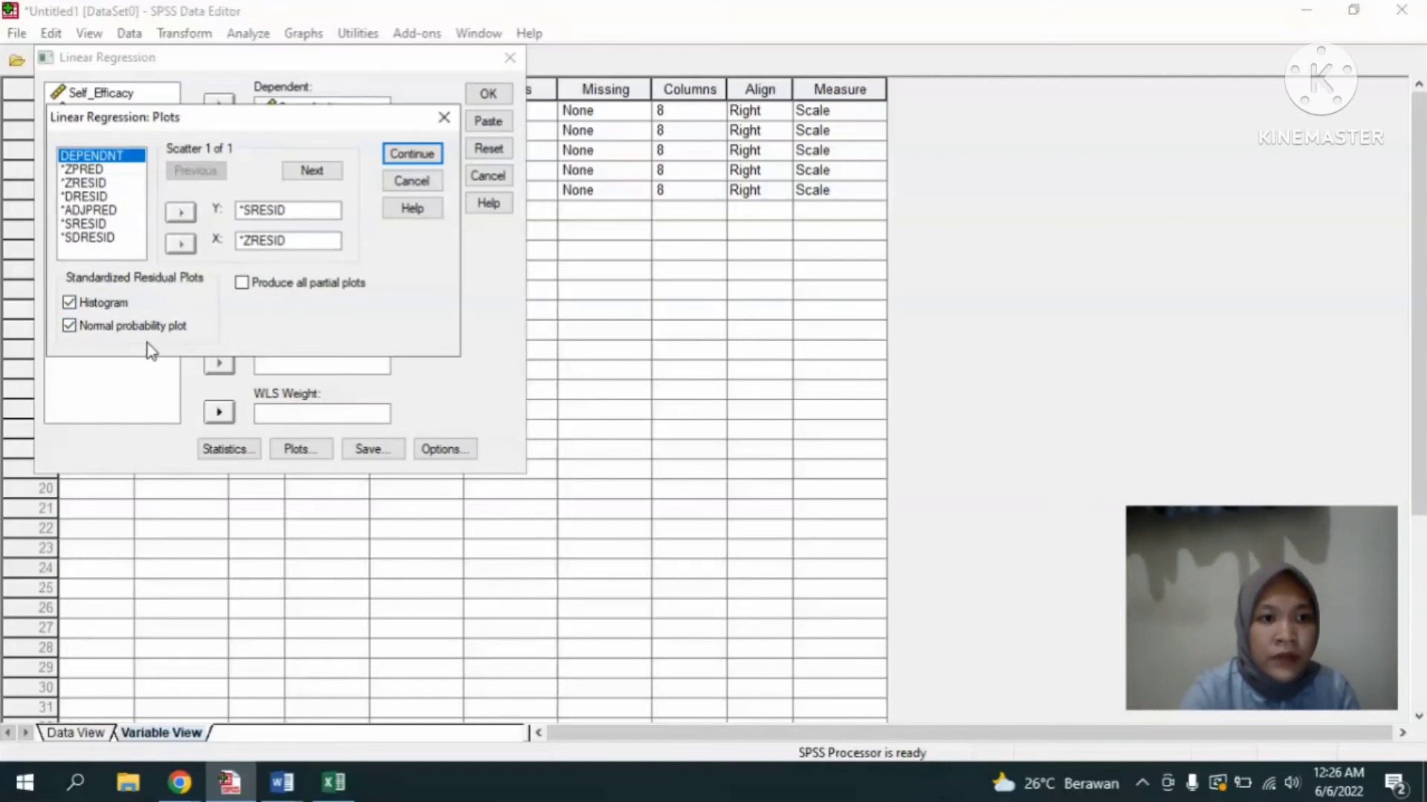
{"action": "left_click", "coordinate": [426, 154]}
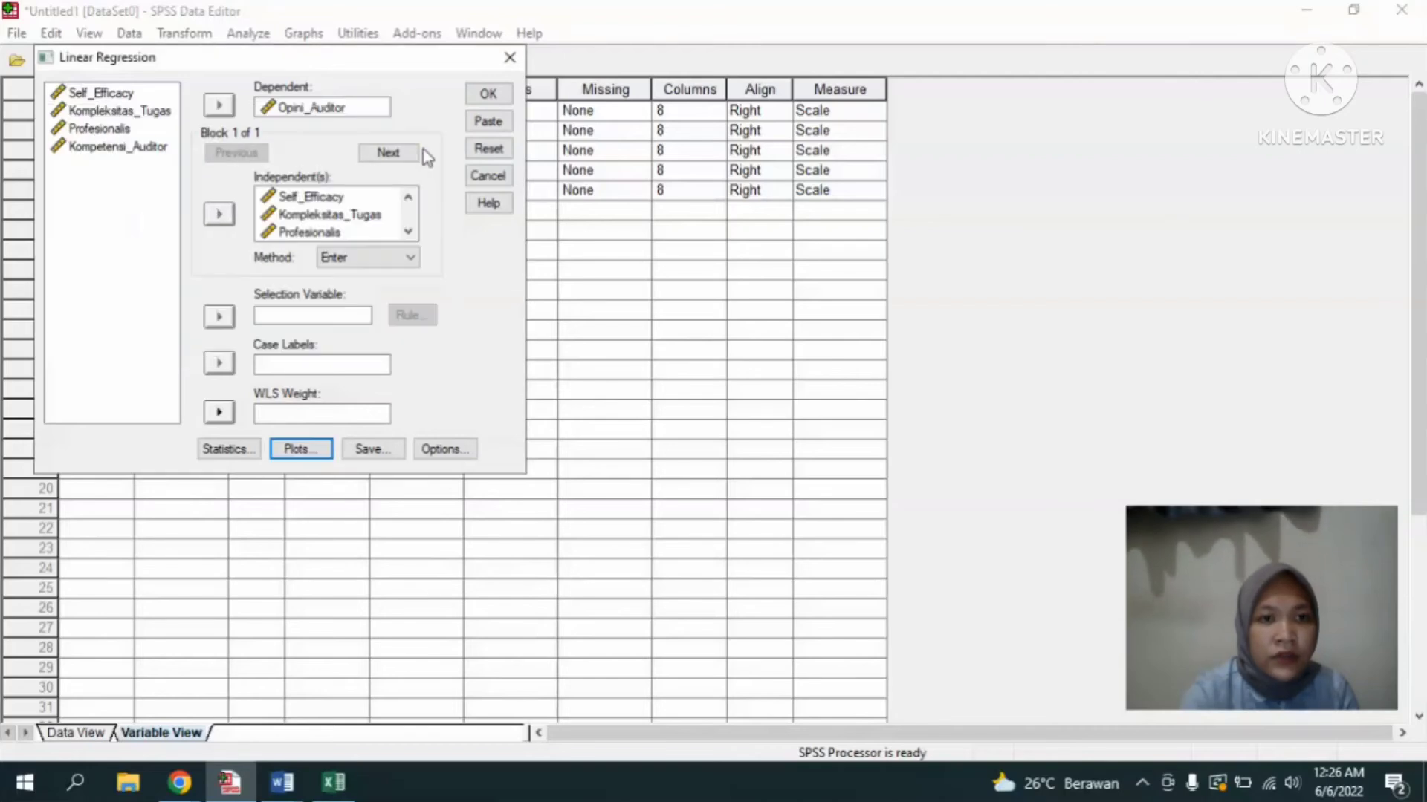
- Run the configured linear regression of Opini_Auditor and view the start of its output
{"action": "left_click", "coordinate": [497, 97]}
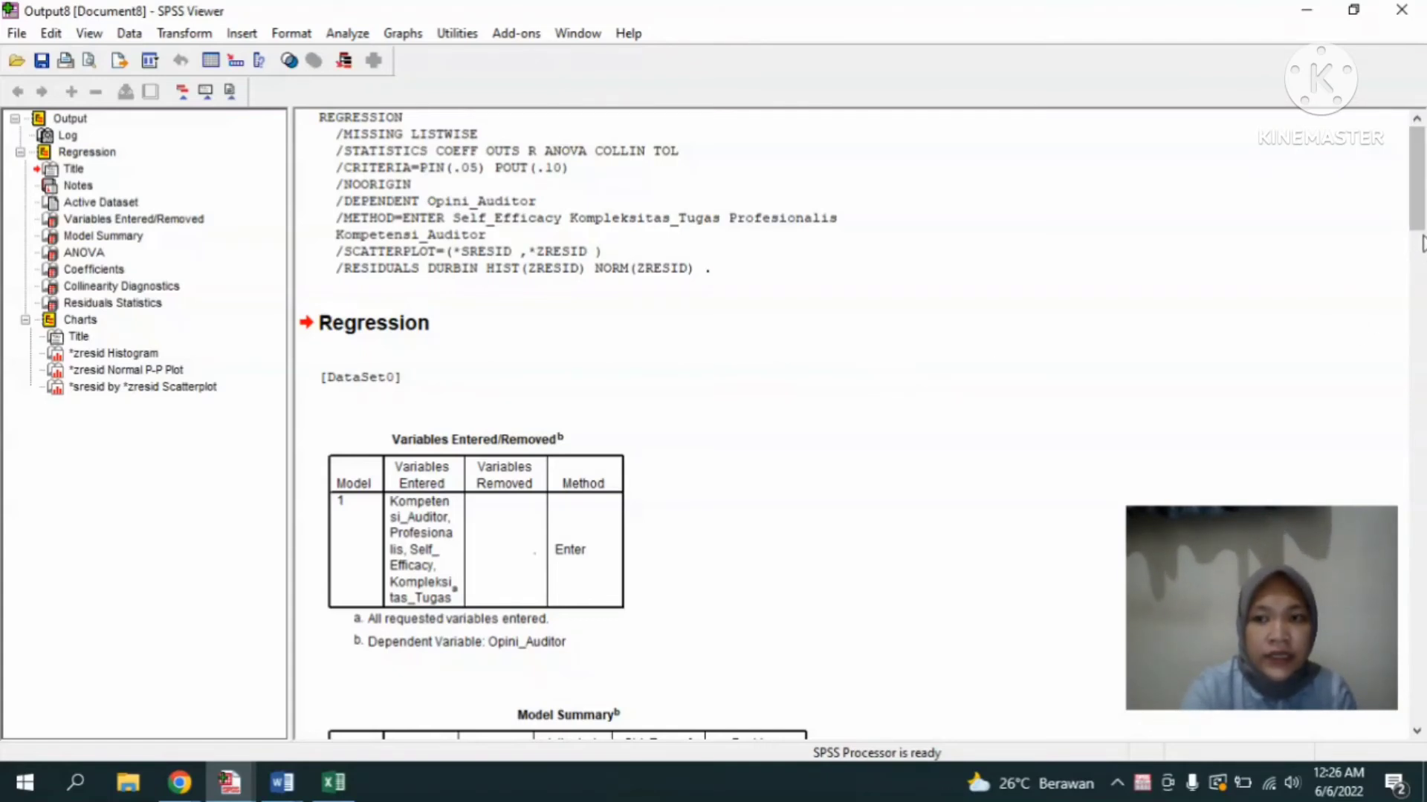
{"action": "left_click_drag", "start_coordinate": [1419, 221], "coordinate": [1421, 165]}
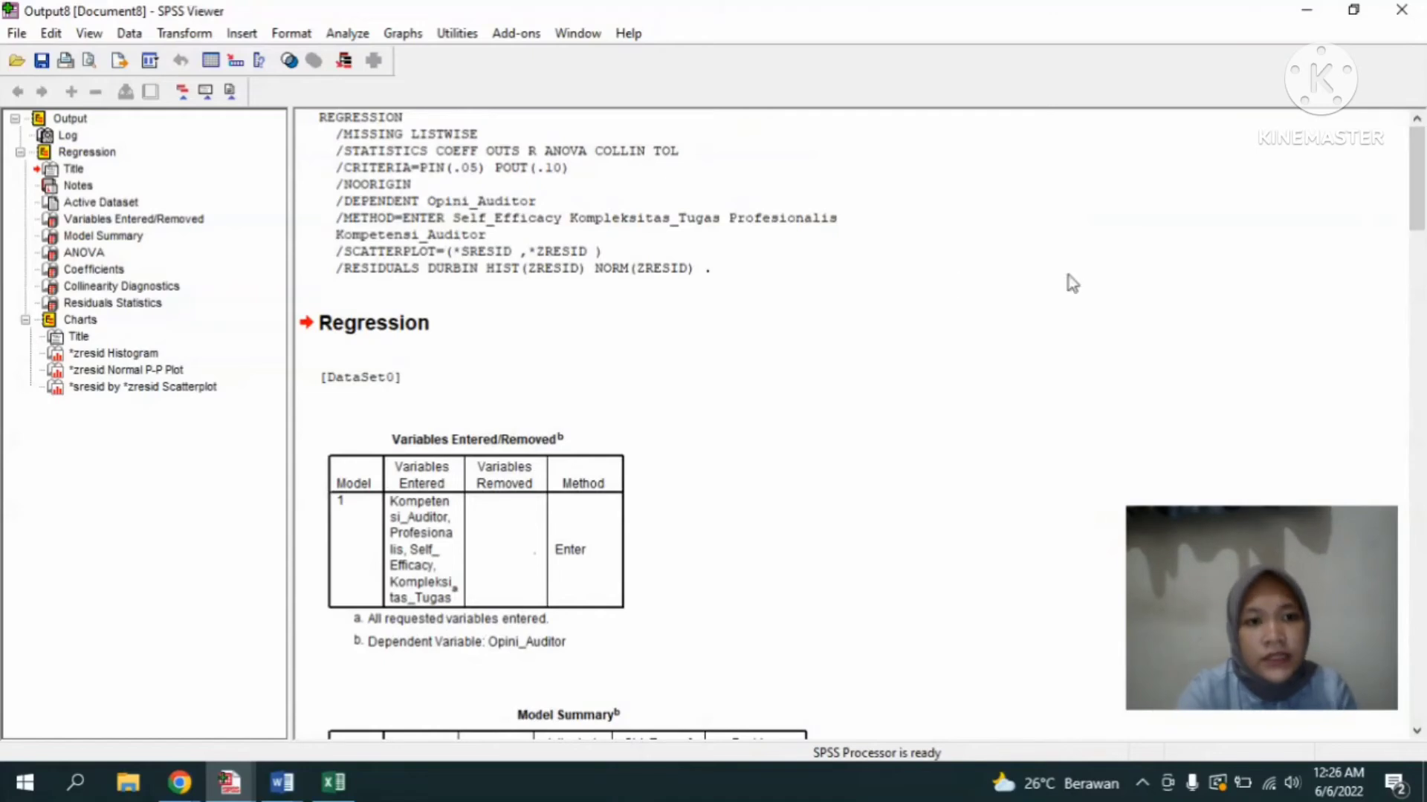
- Run a Means linearity test with Opini_Auditor as dependent and Self_Efficacy, Kompleksitas_Tugas, Profesionalis and Kompetensi_Auditor as independents, with Test for linearity enabled
{"action": "left_click", "coordinate": [227, 780]}
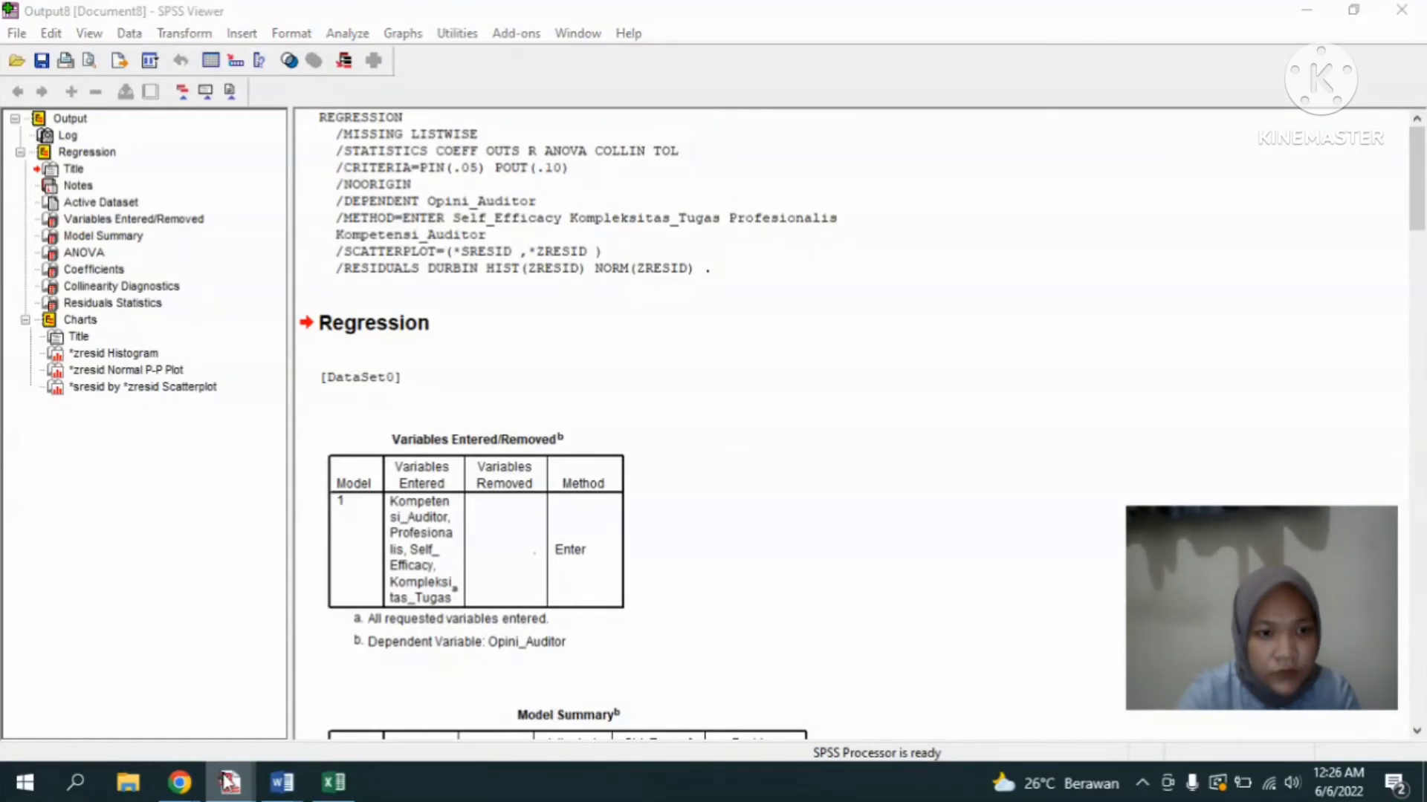
{"action": "left_click", "coordinate": [123, 672]}
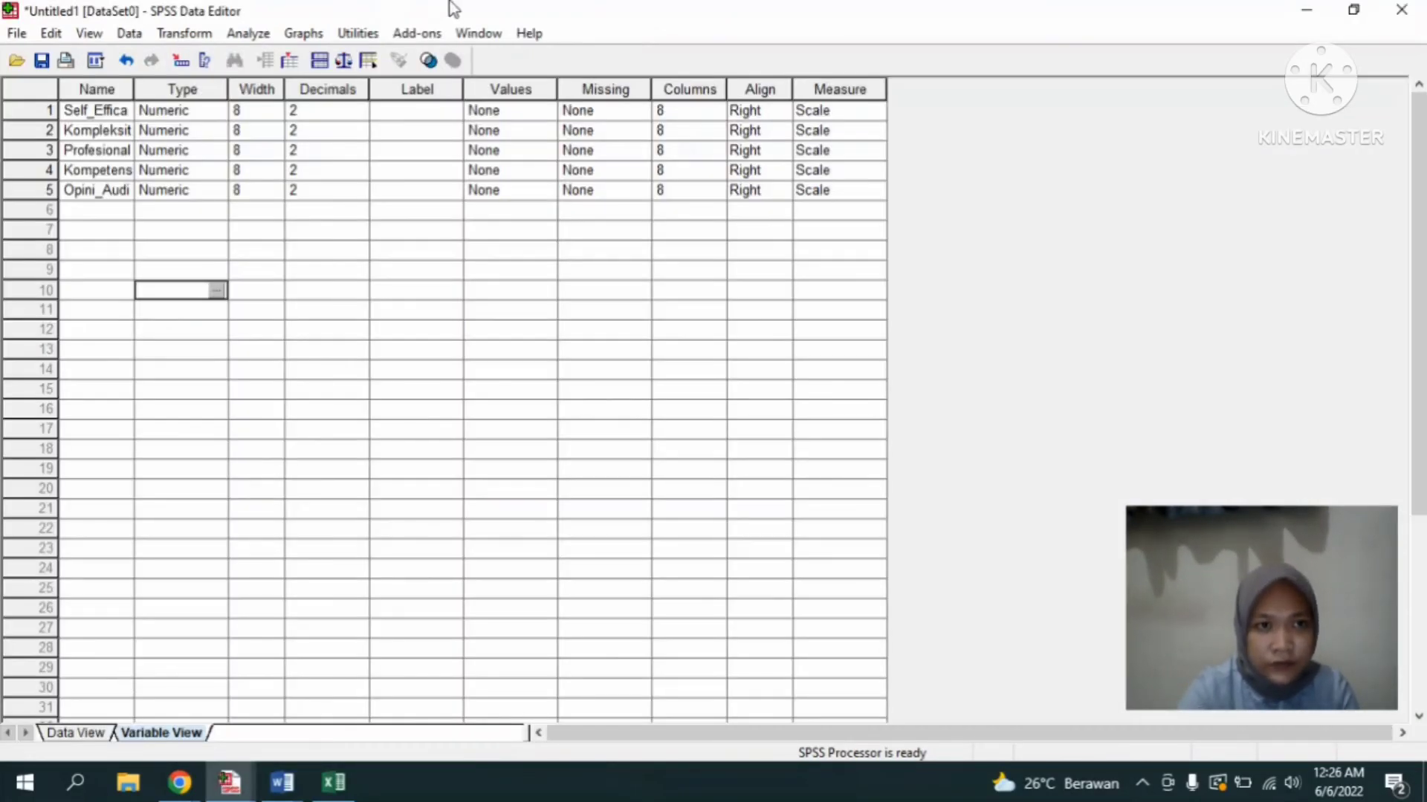
{"action": "left_click", "coordinate": [260, 36]}
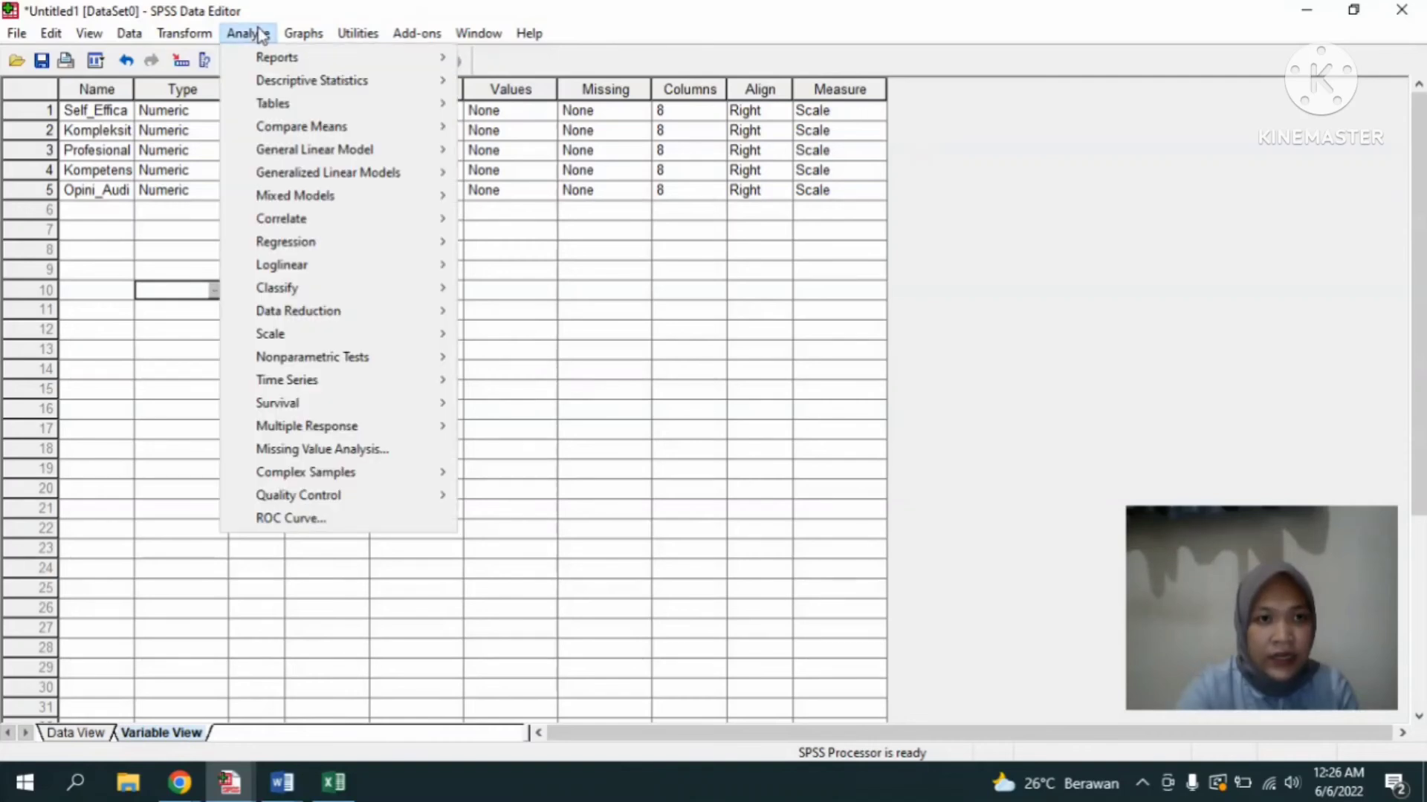
{"action": "mouse_move", "coordinate": [300, 132]}
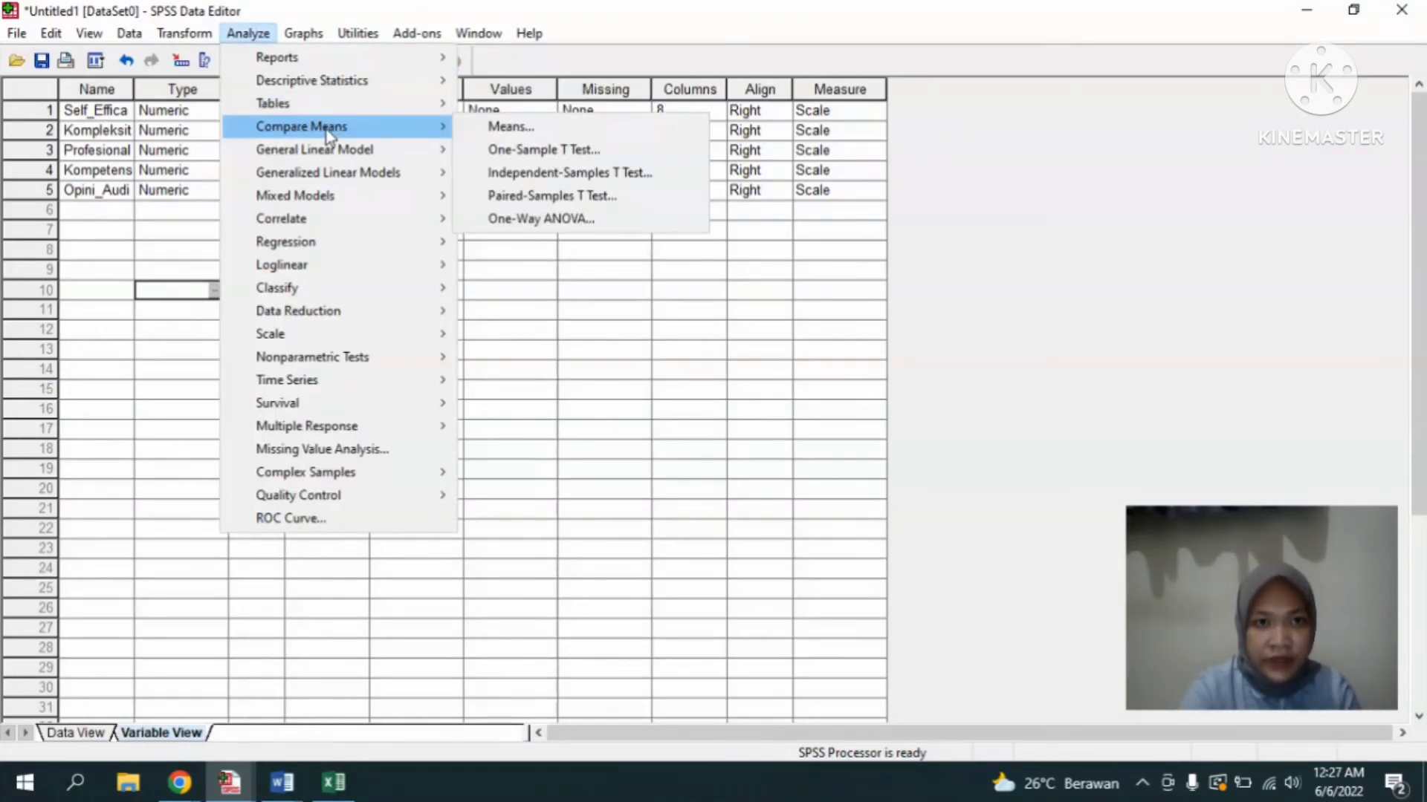
{"action": "mouse_move", "coordinate": [365, 136]}
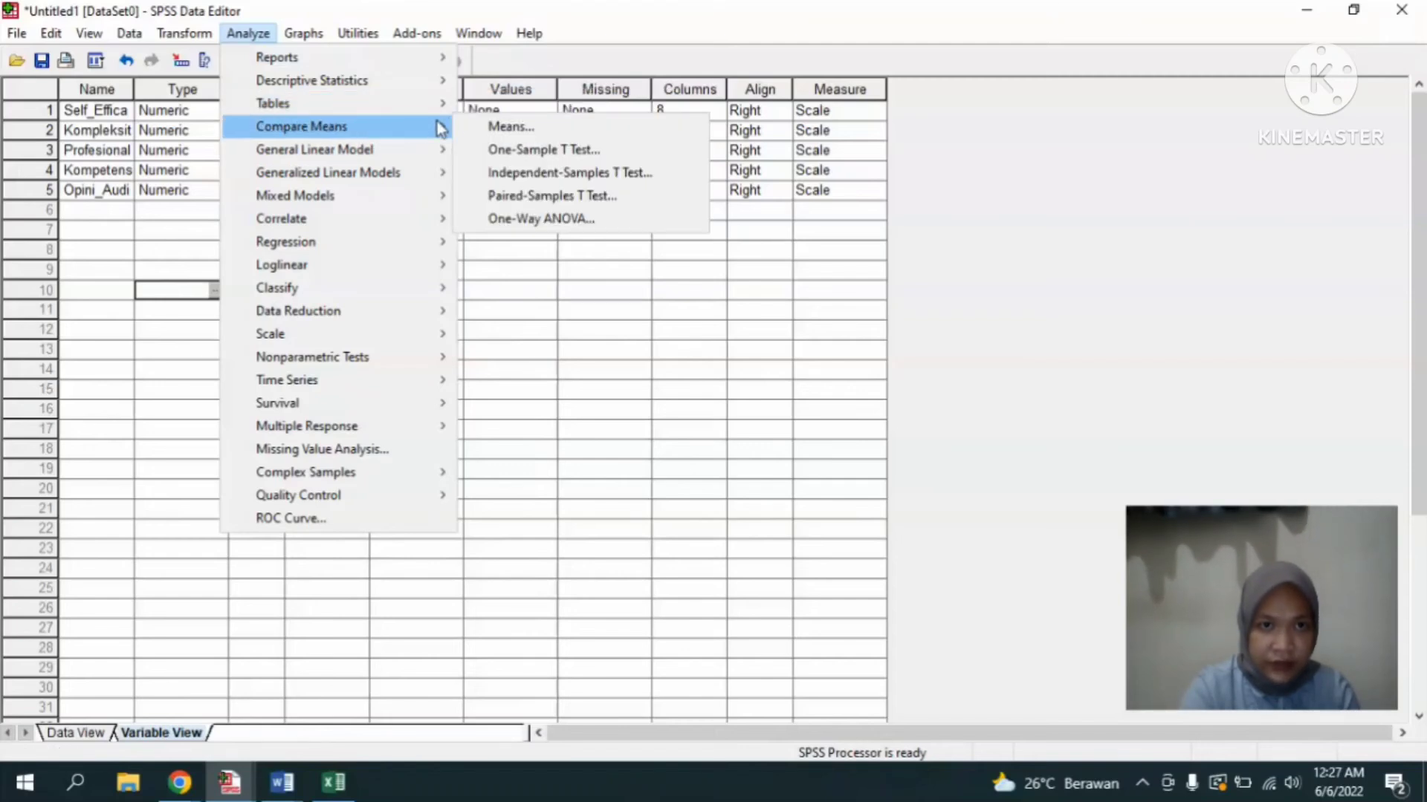
{"action": "left_click", "coordinate": [492, 127]}
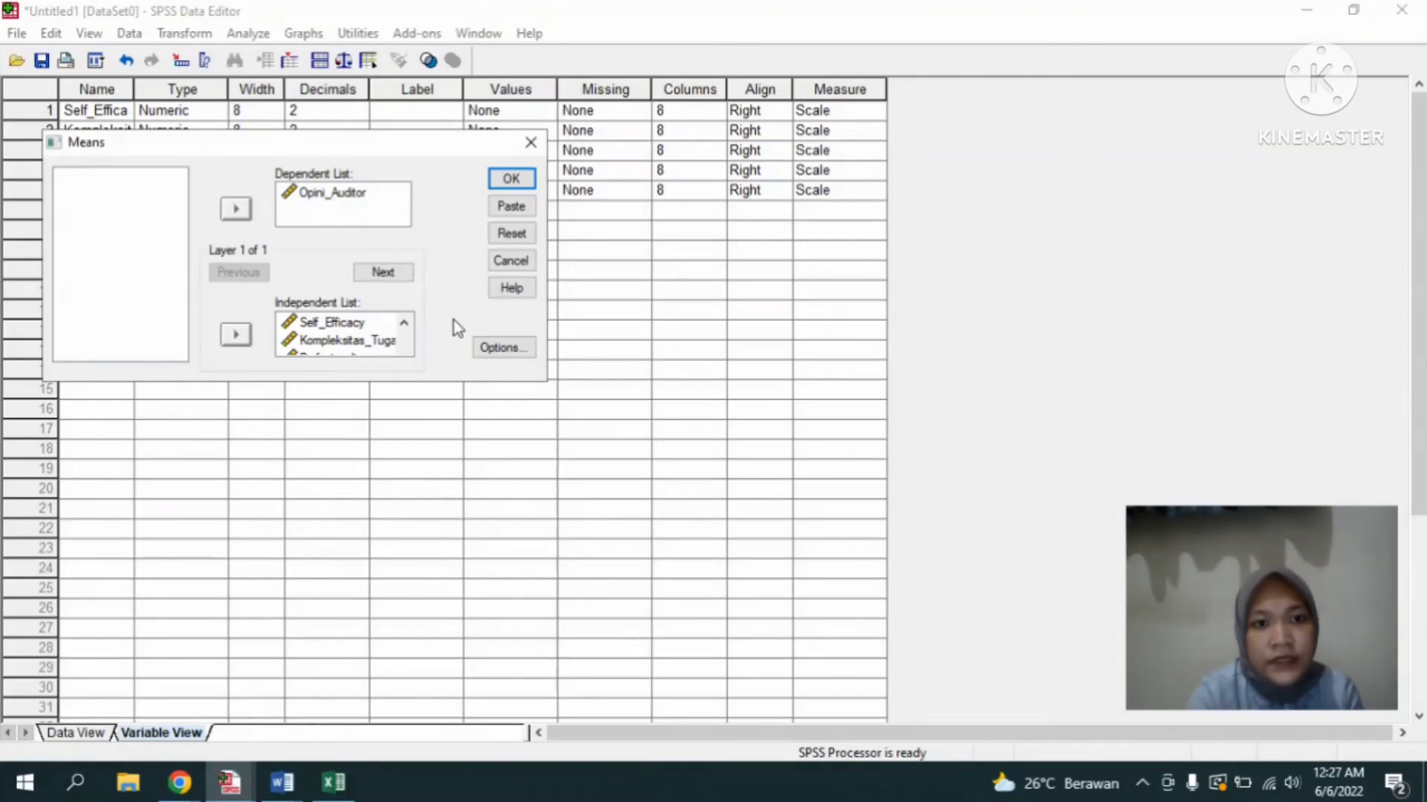
{"action": "left_click", "coordinate": [499, 351]}
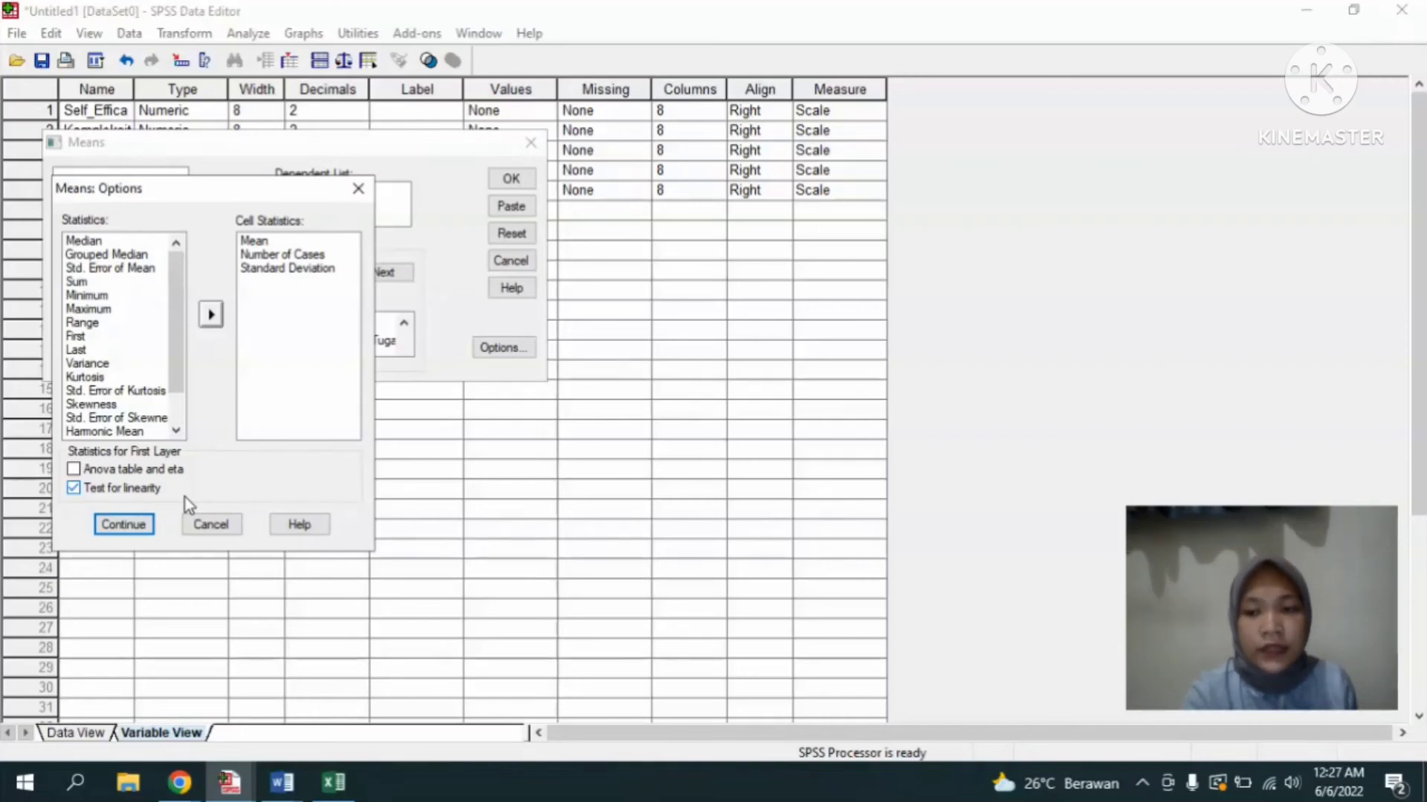
{"action": "left_click", "coordinate": [125, 524]}
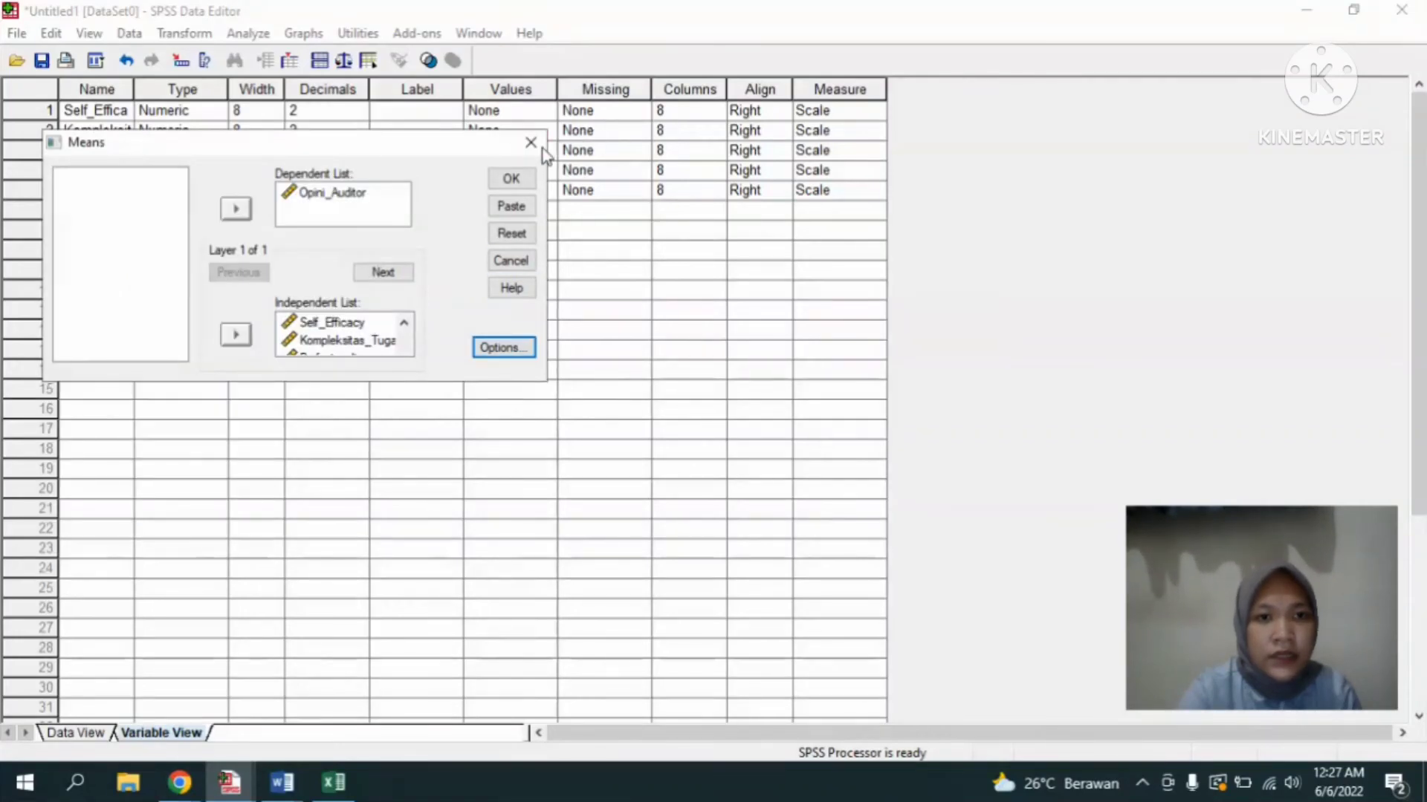
{"action": "left_click", "coordinate": [511, 178]}
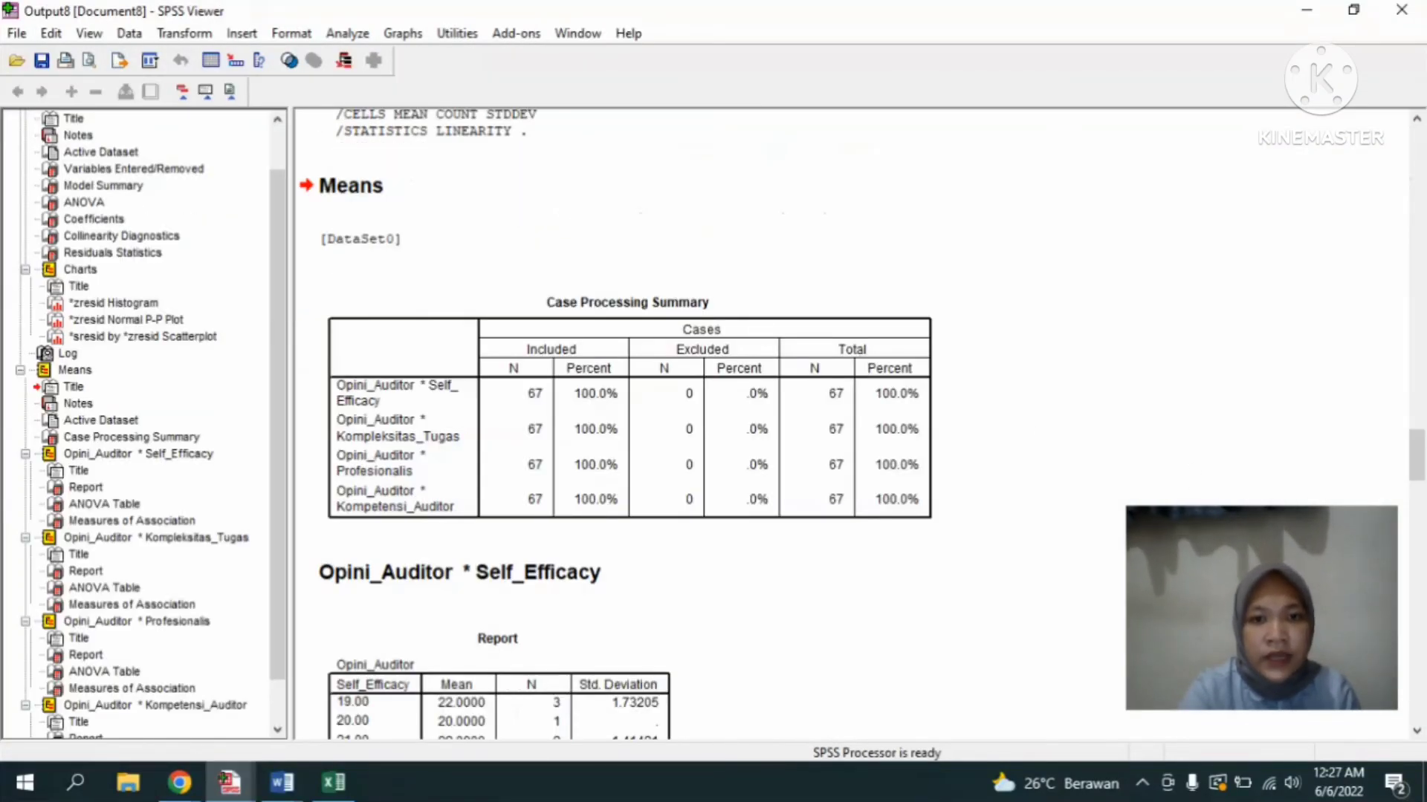
- Examine the Means reports and linearity ANOVA tables per predictor, plus the regression's Model Summary, ANOVA, Coefficients and Collinearity Diagnostics
{"action": "scroll", "coordinate": [855, 424], "scroll_direction": "down", "scroll_amount": 6}
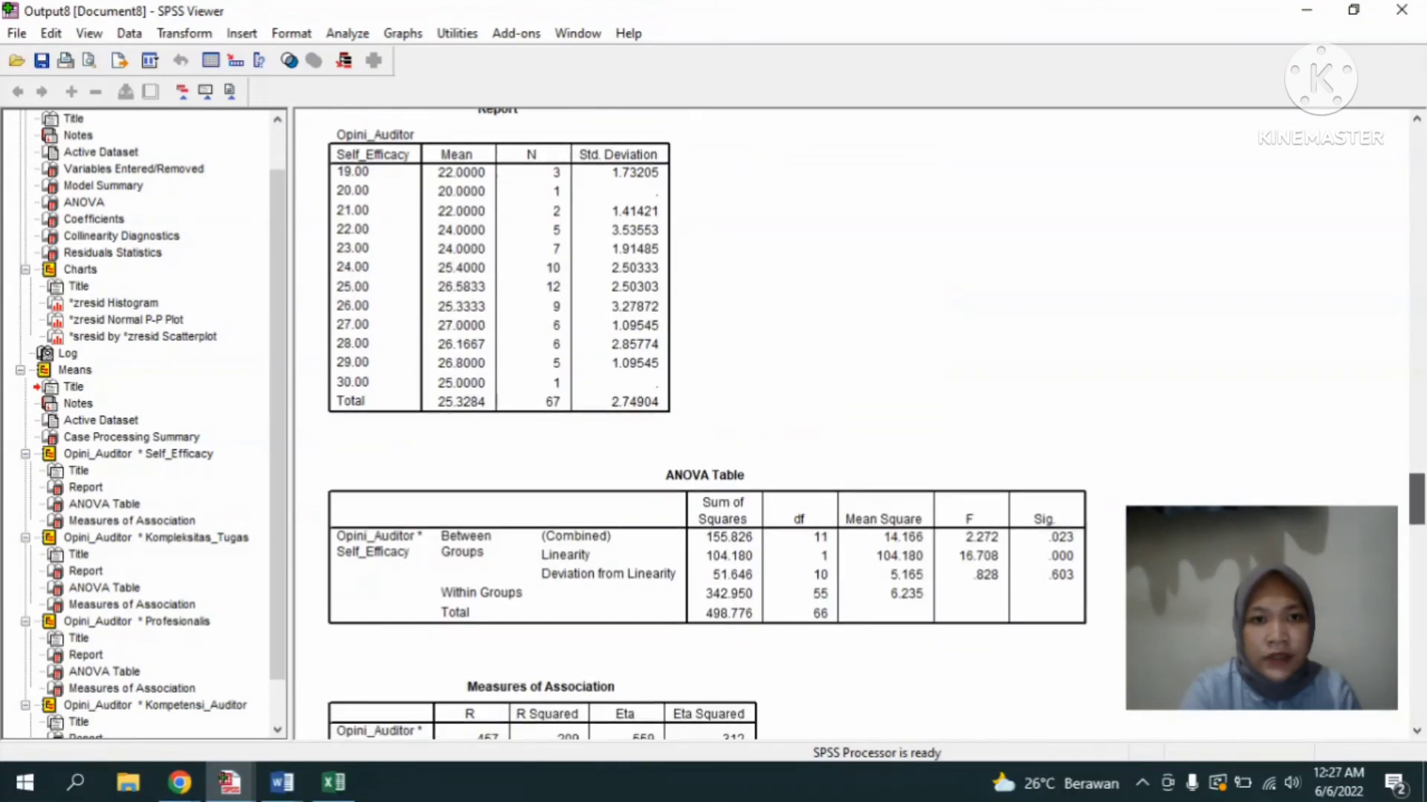
{"action": "scroll", "coordinate": [1421, 559], "scroll_direction": "down", "scroll_amount": 6}
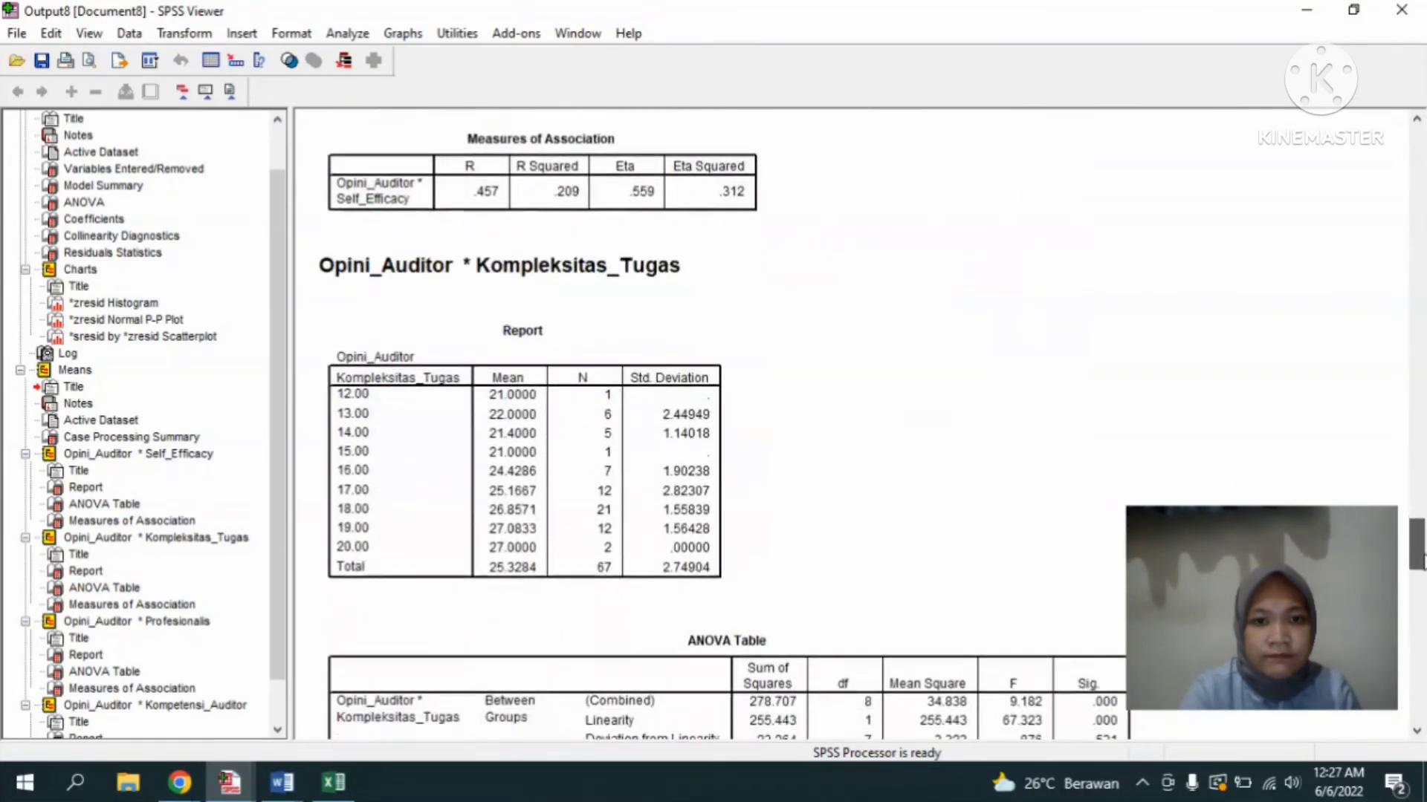
{"action": "scroll", "coordinate": [1421, 559], "scroll_direction": "down", "scroll_amount": 6}
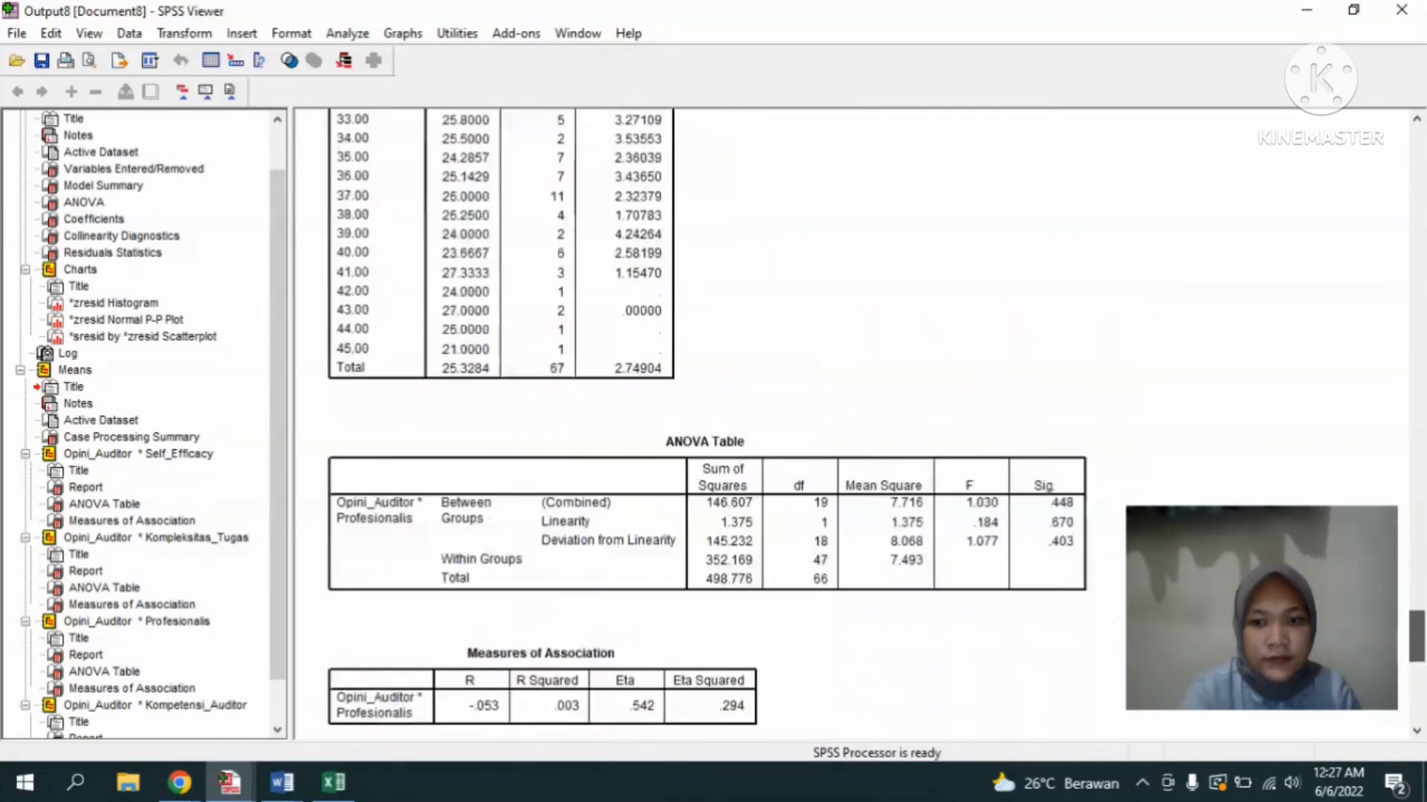
{"action": "scroll", "coordinate": [1419, 705], "scroll_direction": "down", "scroll_amount": 6}
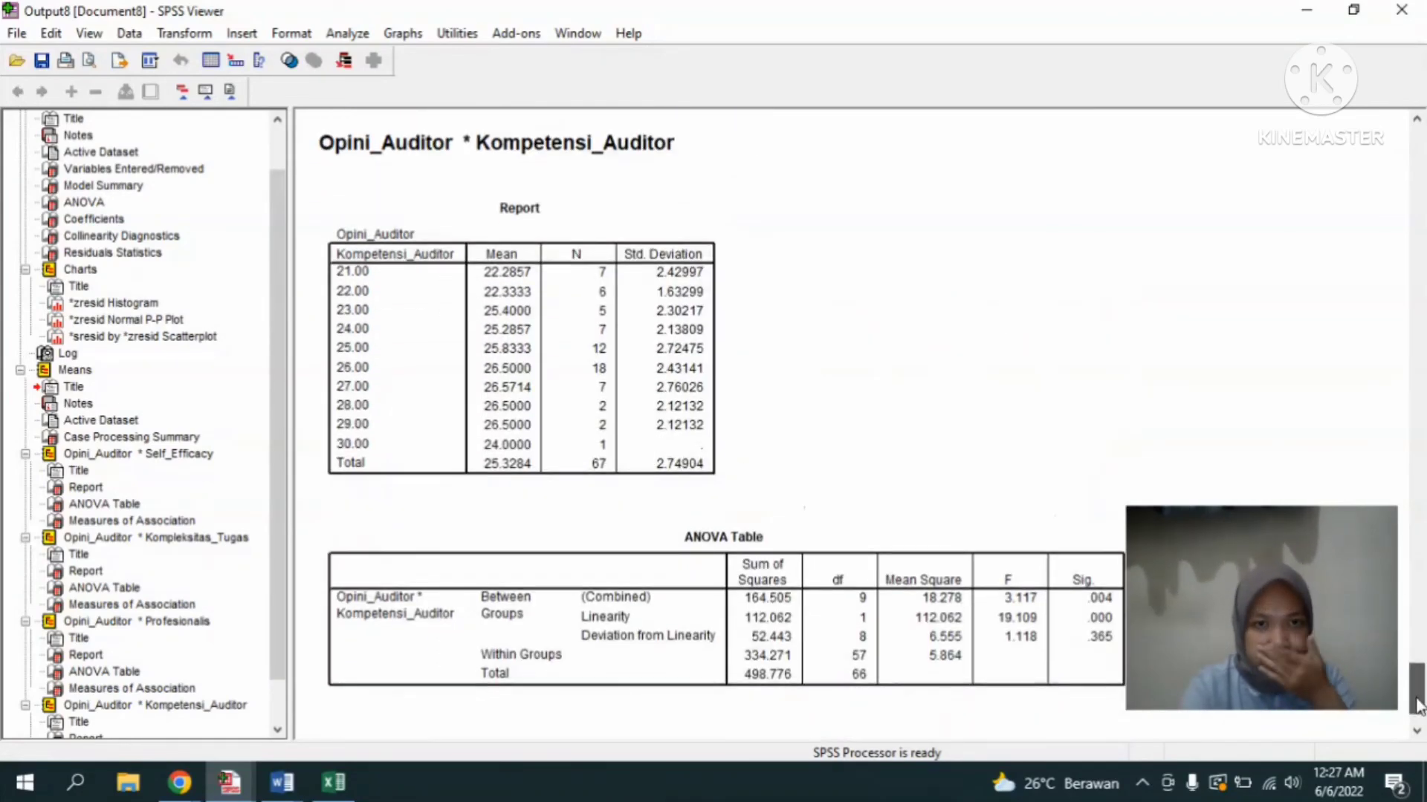
{"action": "left_click_drag", "start_coordinate": [1417, 699], "coordinate": [1420, 628]}
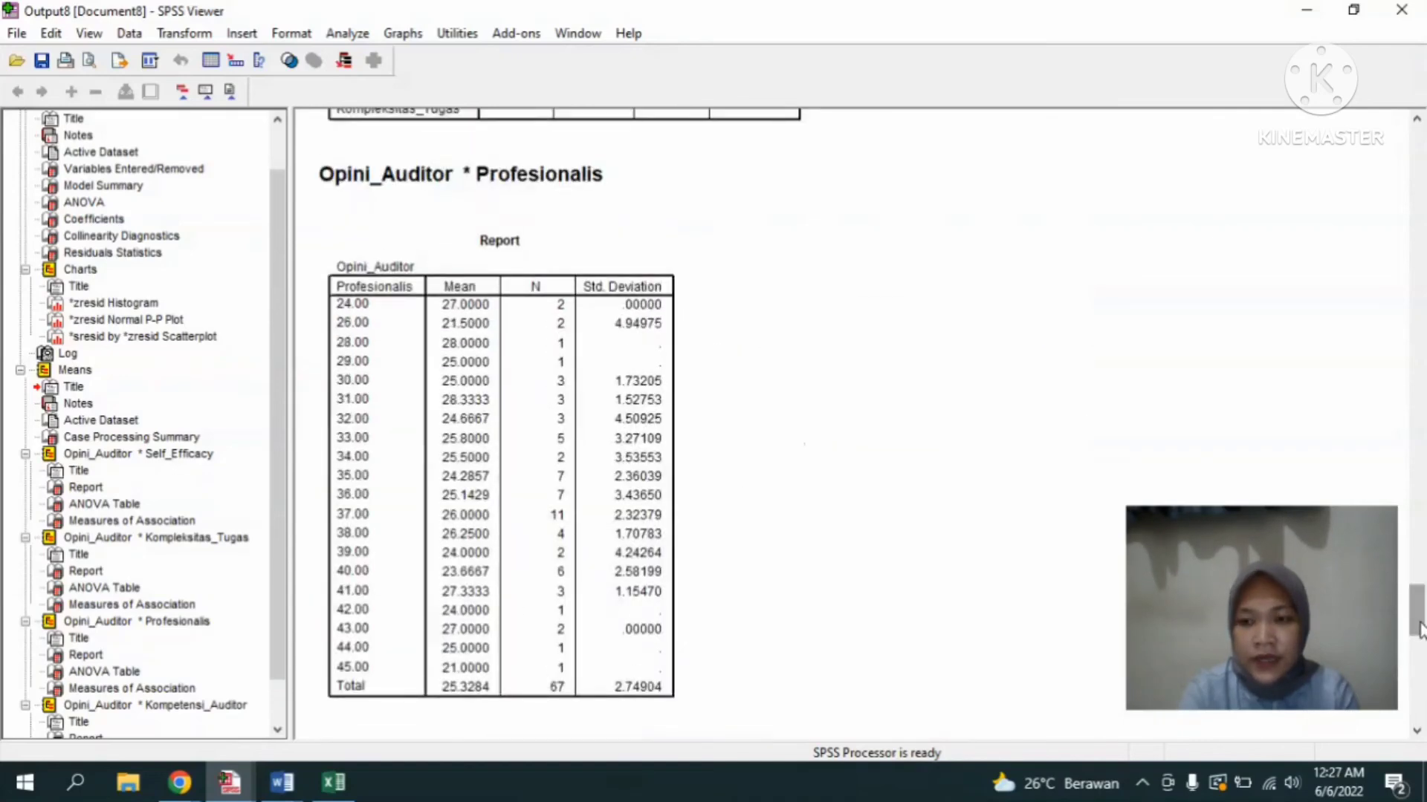
{"action": "mouse_move", "coordinate": [1337, 624]}
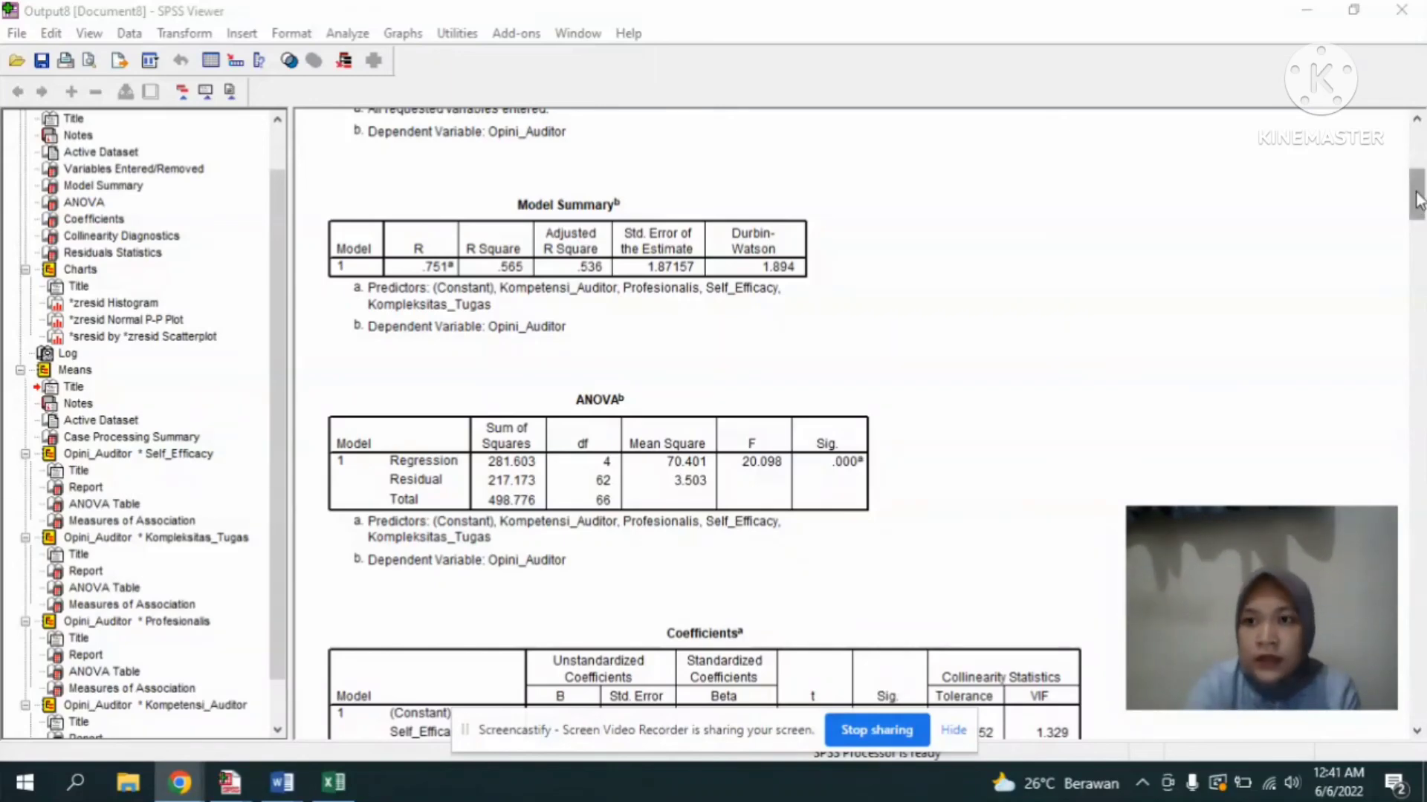
{"action": "left_click_drag", "start_coordinate": [1417, 199], "coordinate": [1422, 233]}
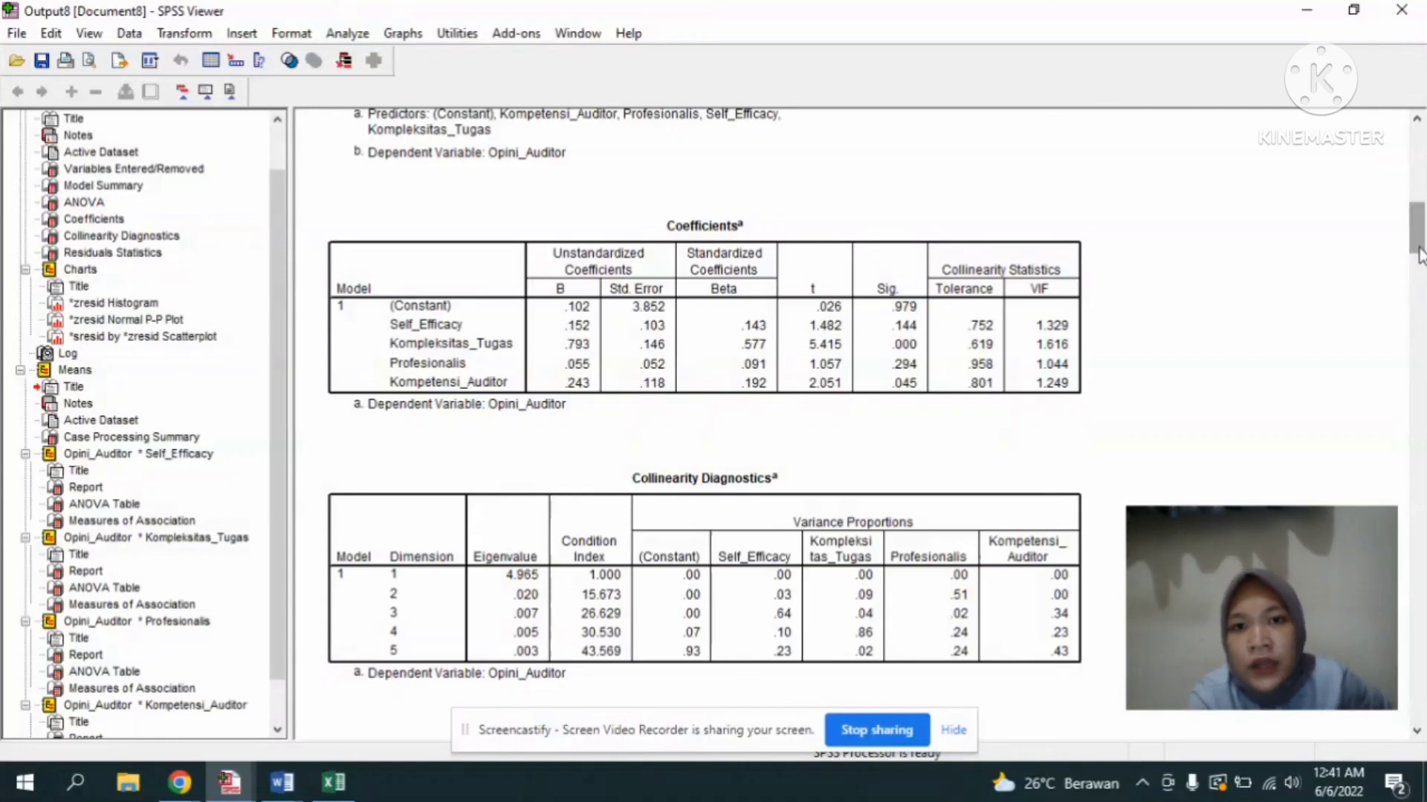
{"action": "left_click_drag", "start_coordinate": [1419, 255], "coordinate": [1422, 210]}
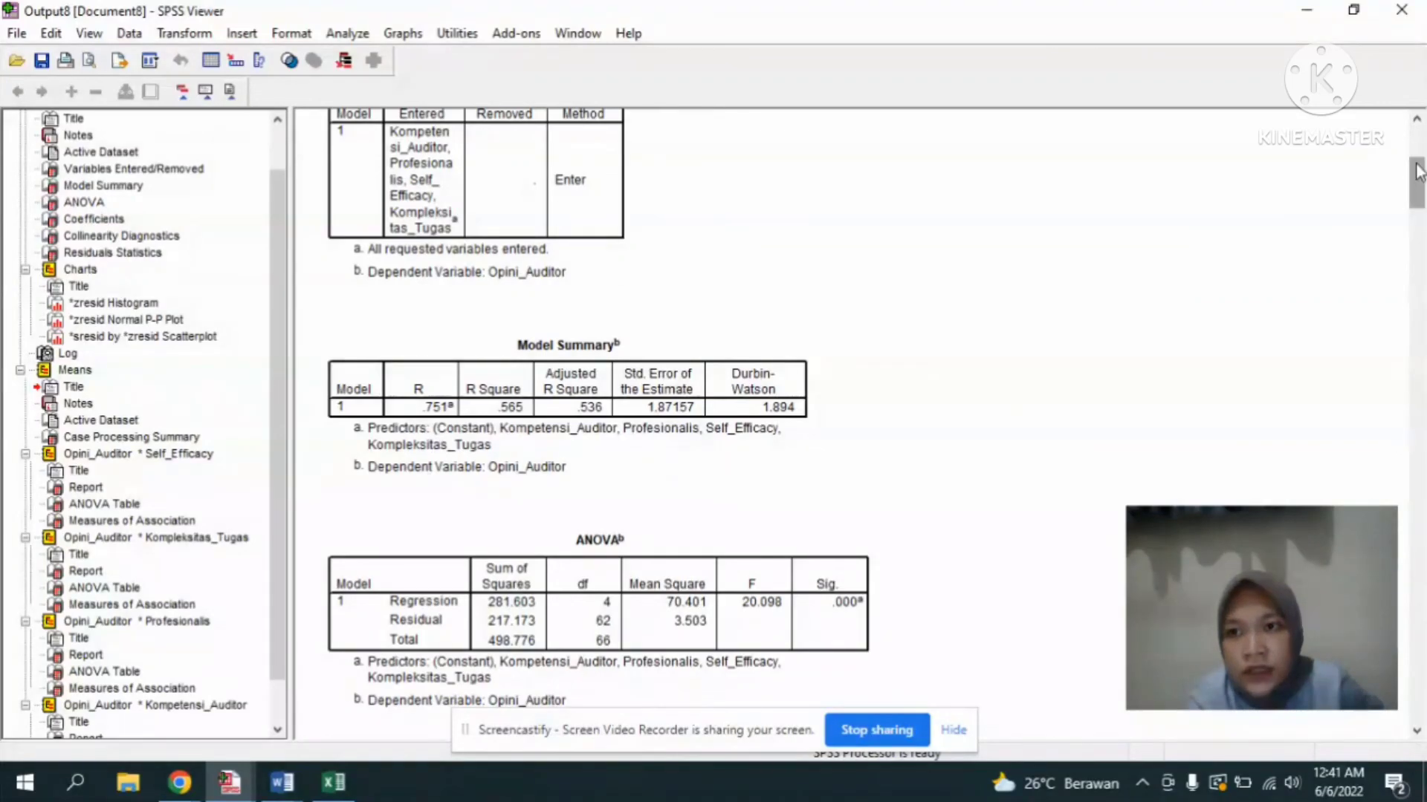
{"action": "left_click_drag", "start_coordinate": [1418, 182], "coordinate": [1420, 694]}
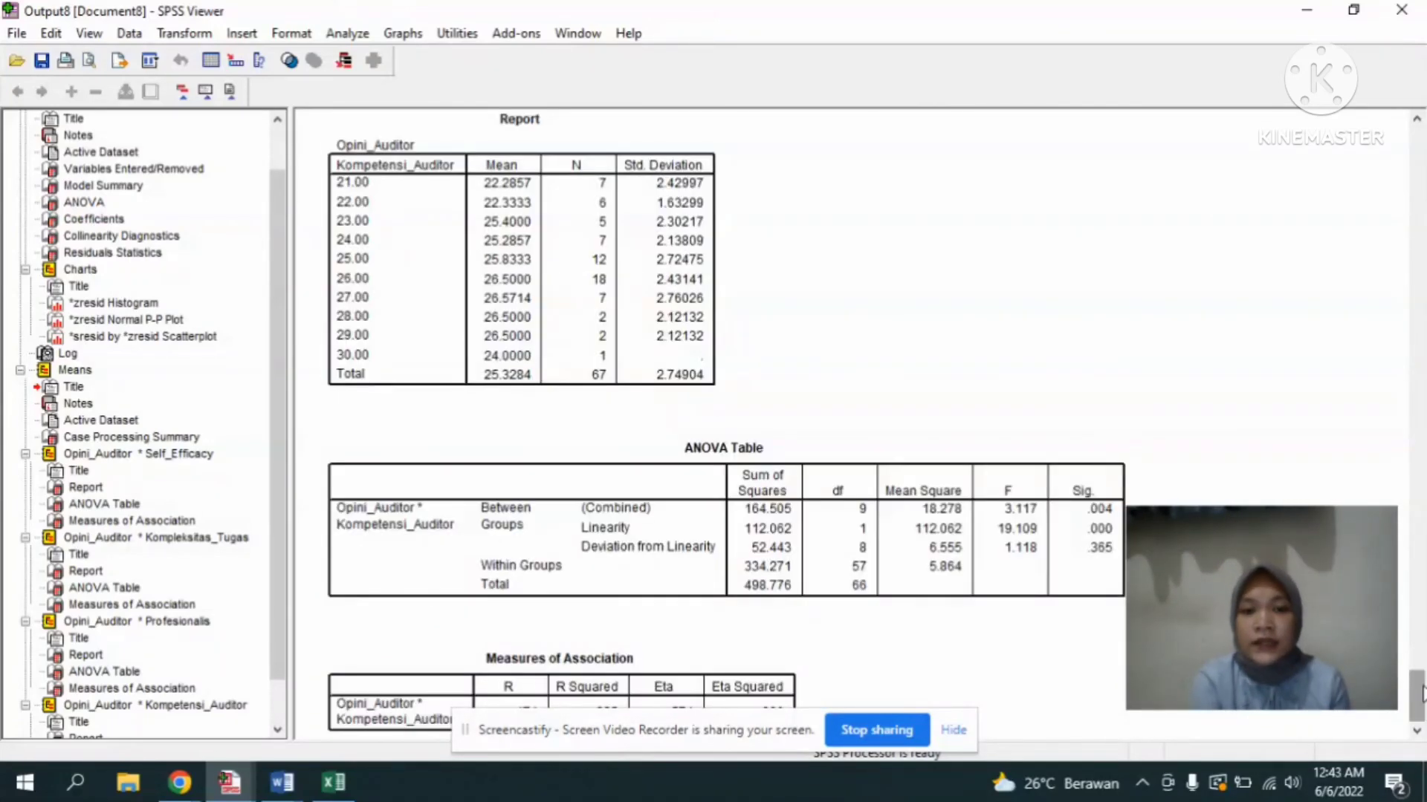